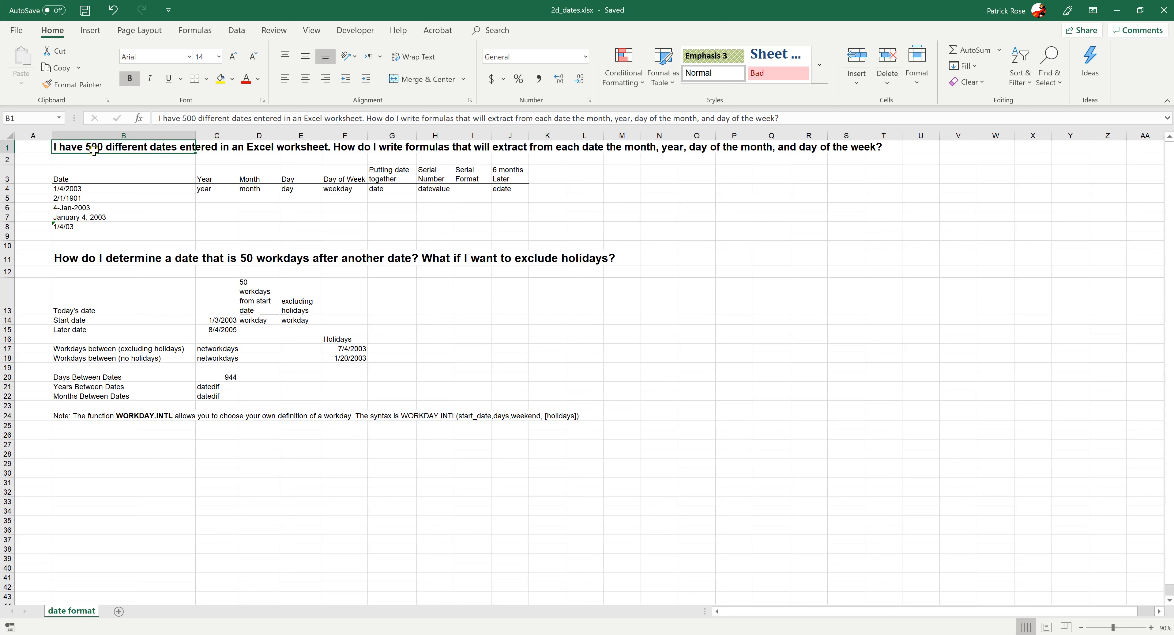
drag(141, 187, 130, 228)
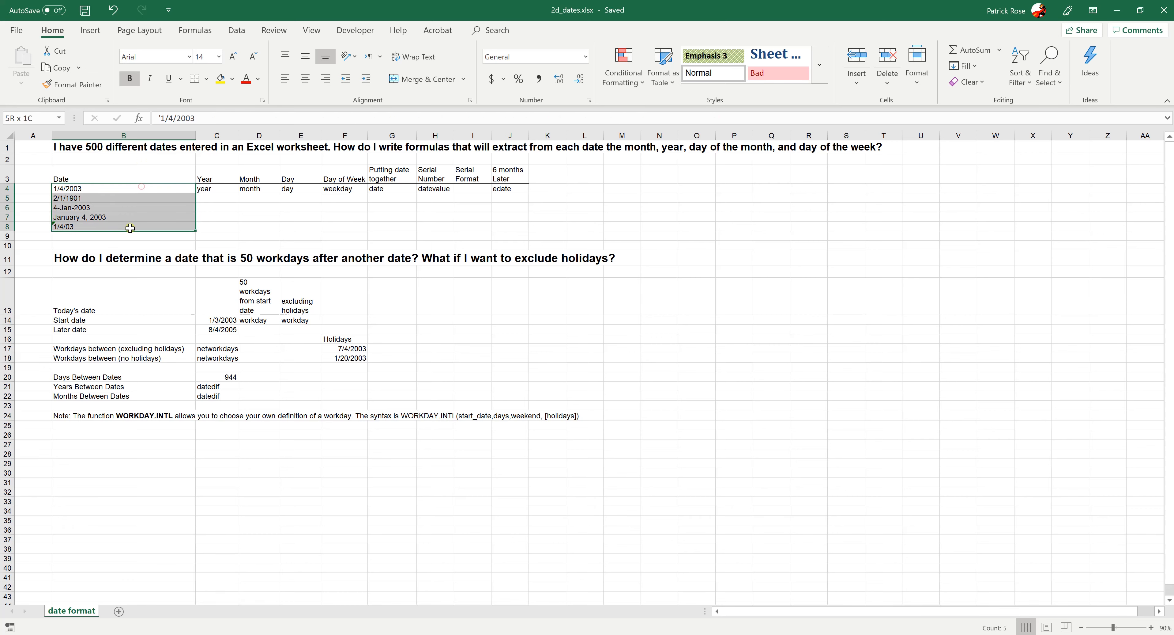
click(230, 216)
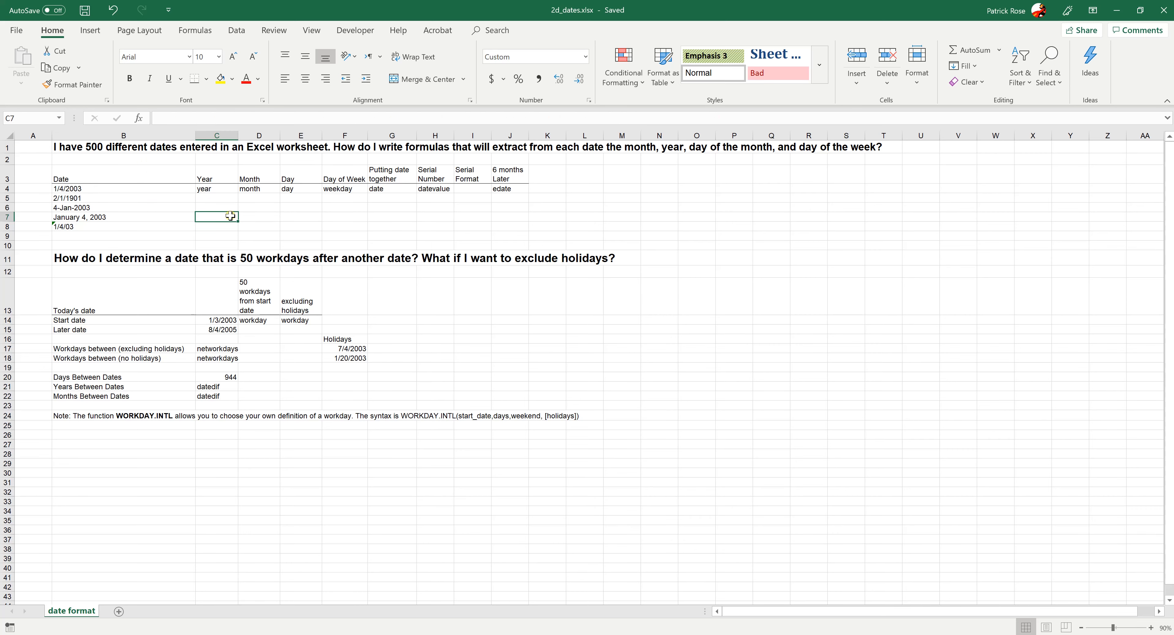
click(224, 188)
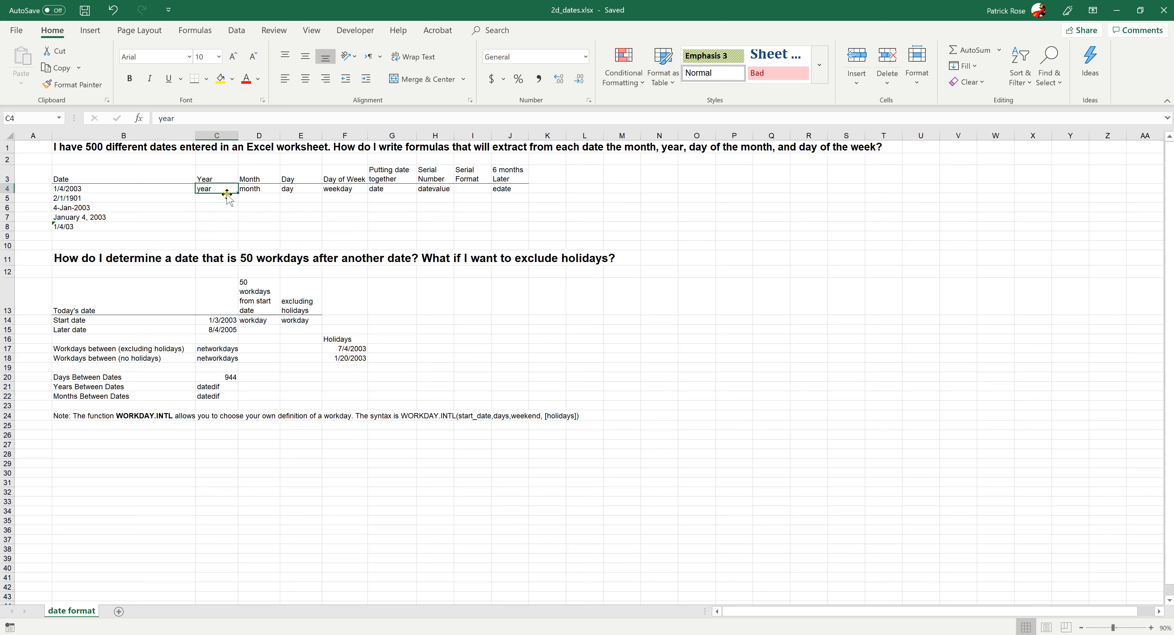
drag(221, 185, 486, 188)
click(215, 209)
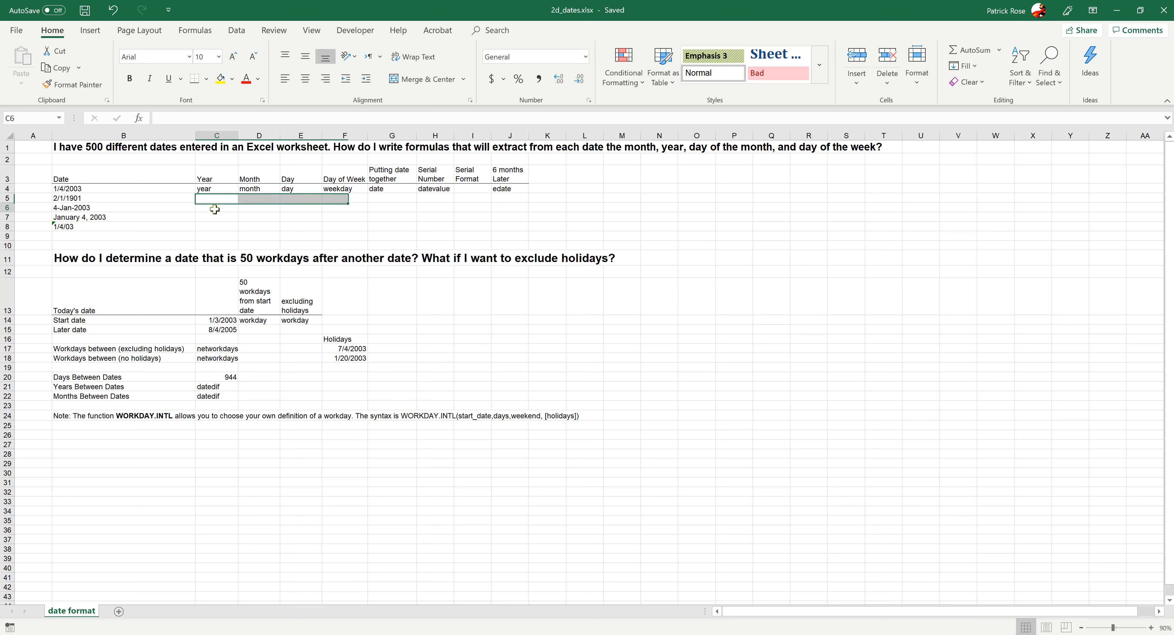
Turn the text in C4 into the formula =YEAR(B4) to extract the year of the first date
click(216, 189)
click(160, 118)
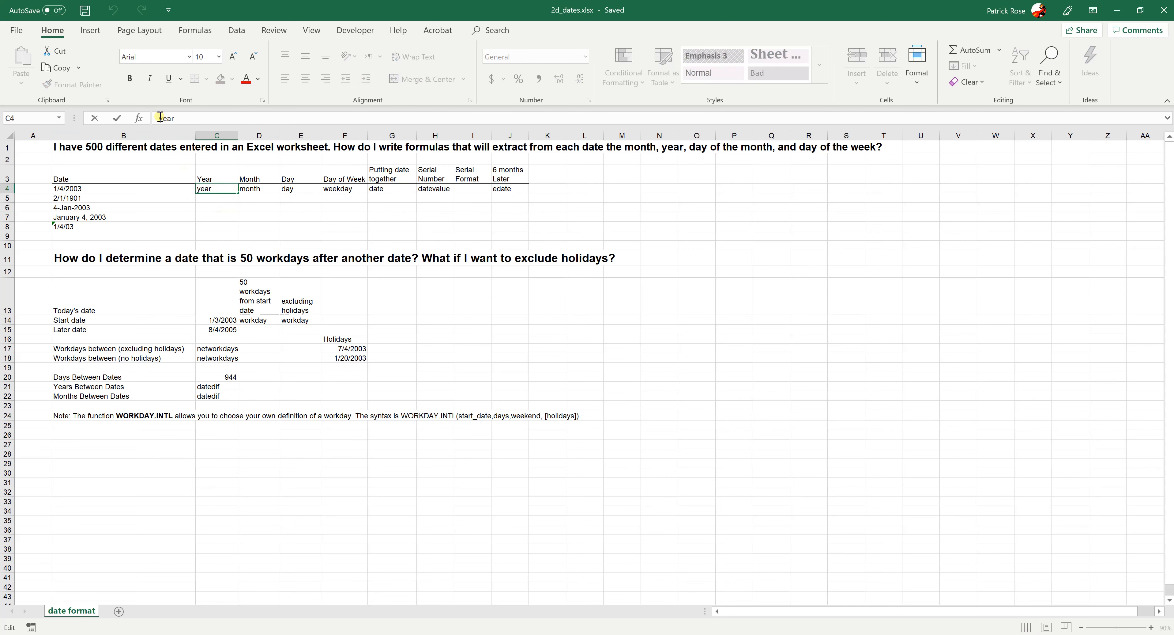
text(=)
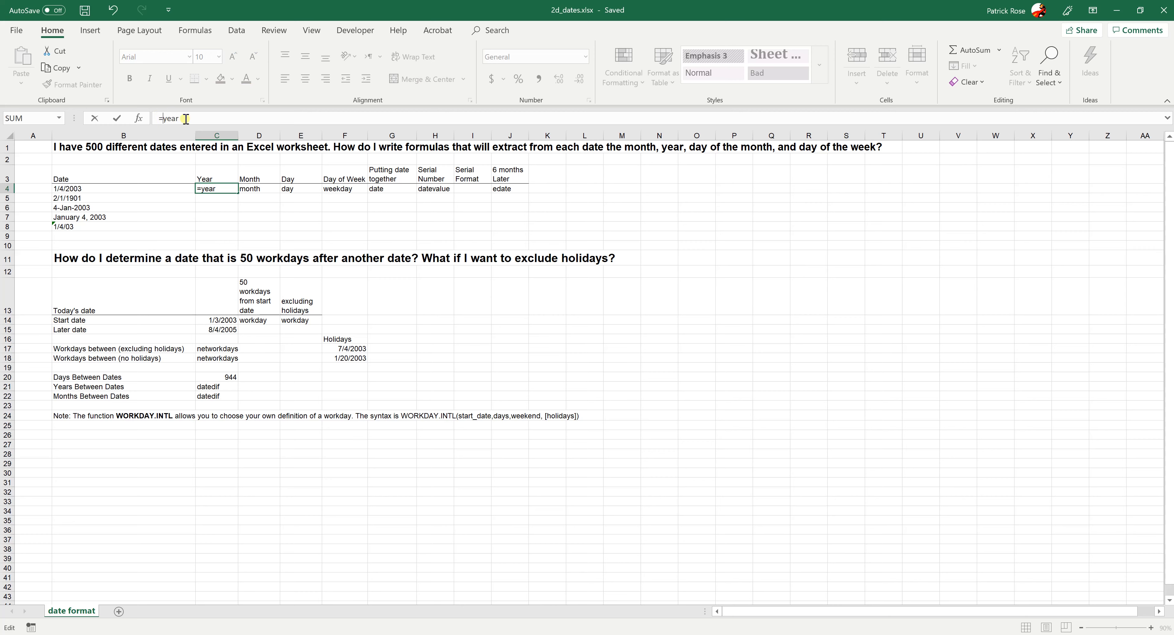
click(186, 119)
text(()
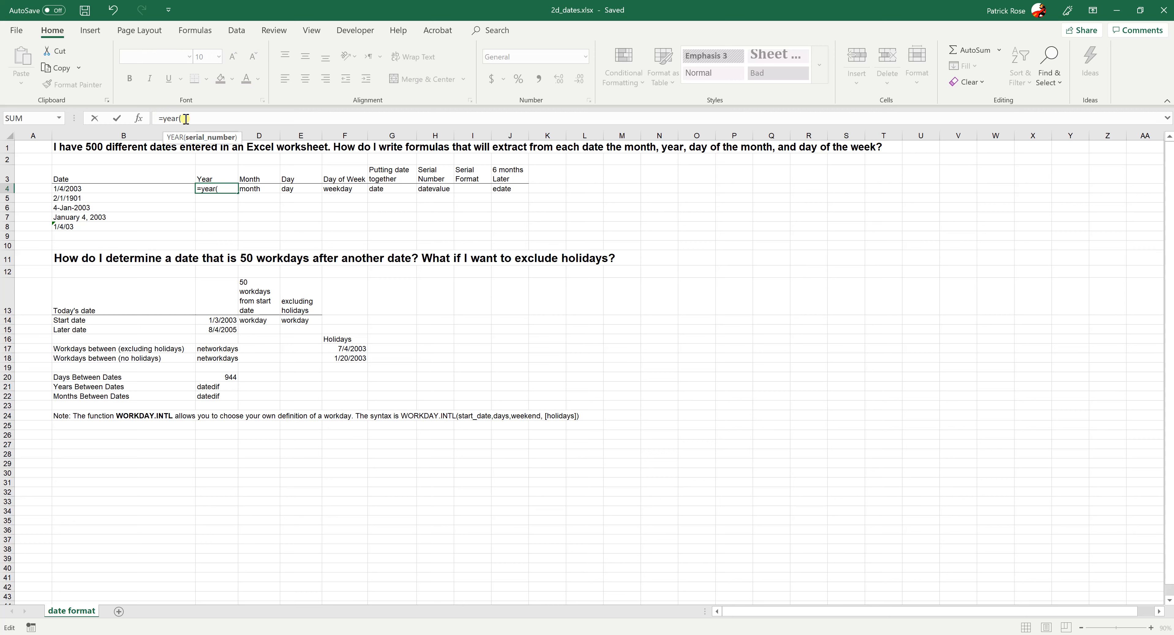
click(143, 187)
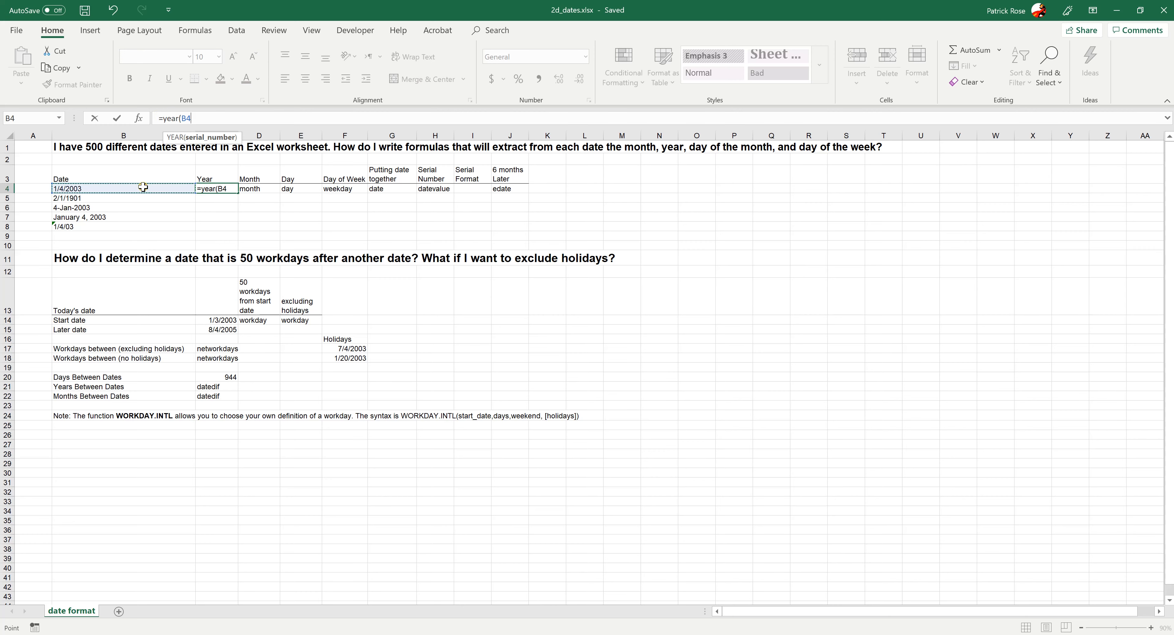
text())
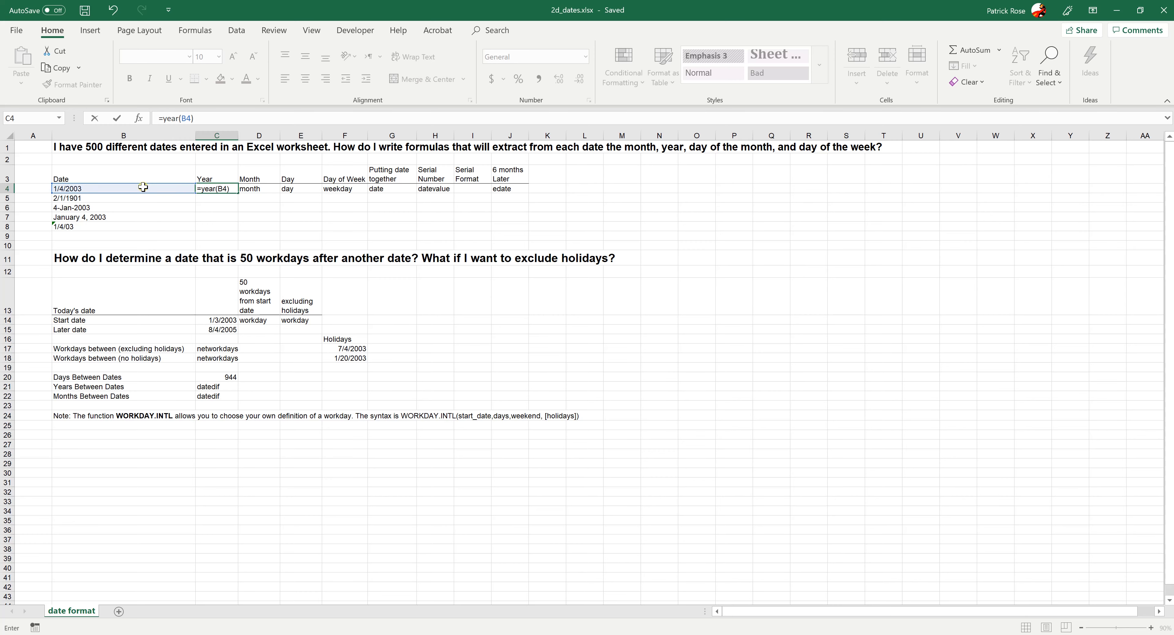
key(Tab)
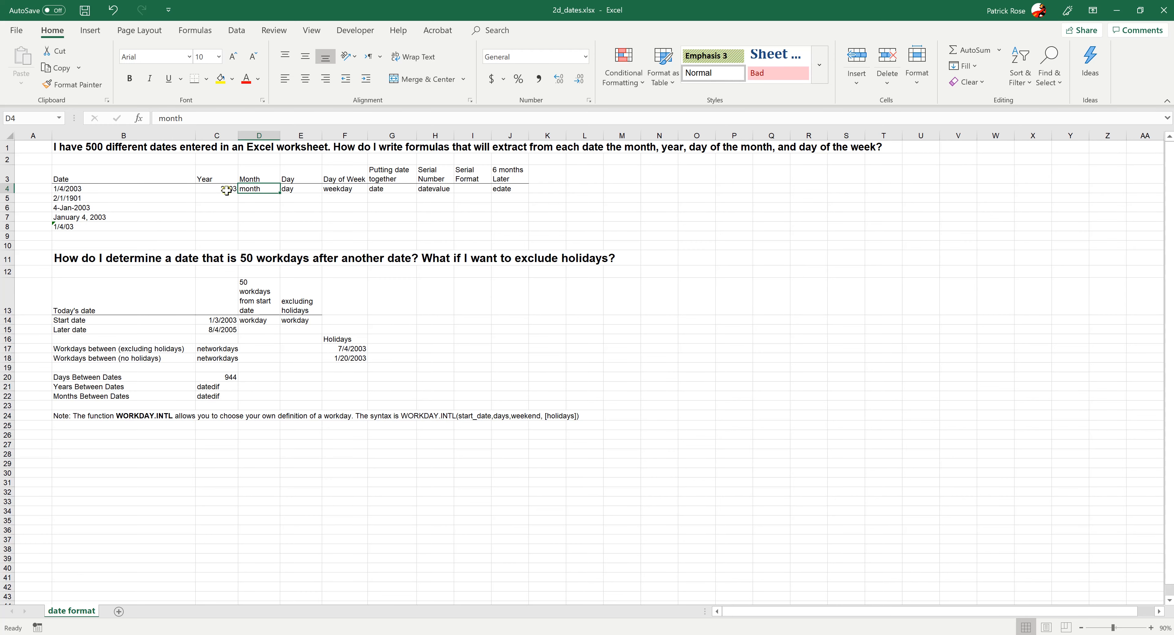
Copy the YEAR formula from C4 down through C8 for the remaining dates
click(230, 189)
click(117, 187)
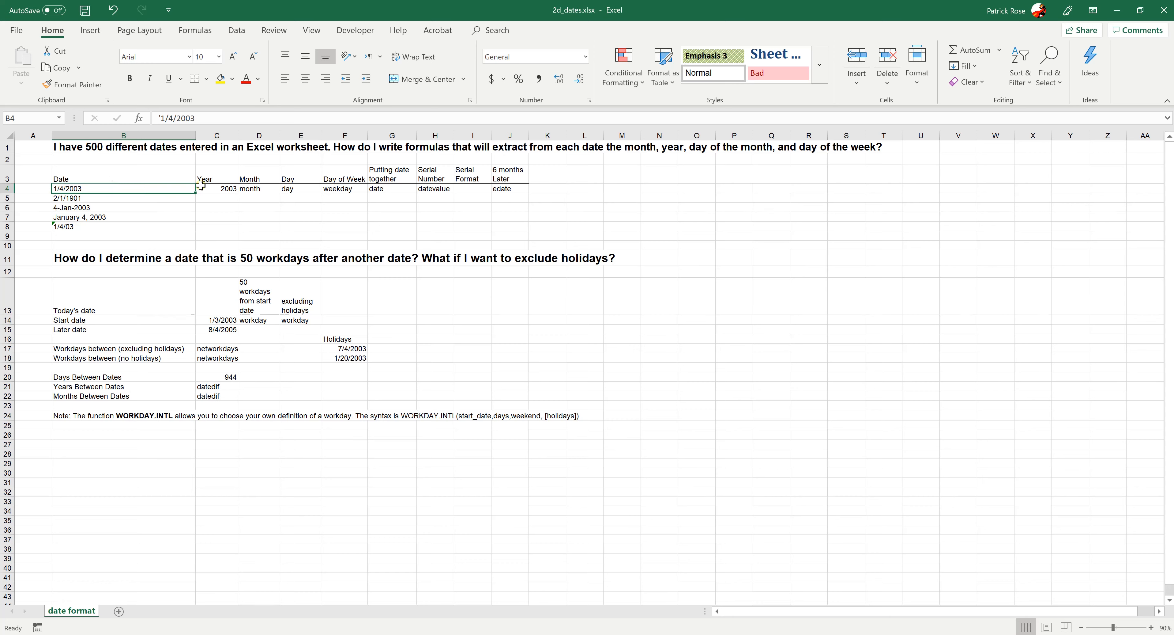
click(218, 187)
drag(236, 197, 237, 228)
click(288, 225)
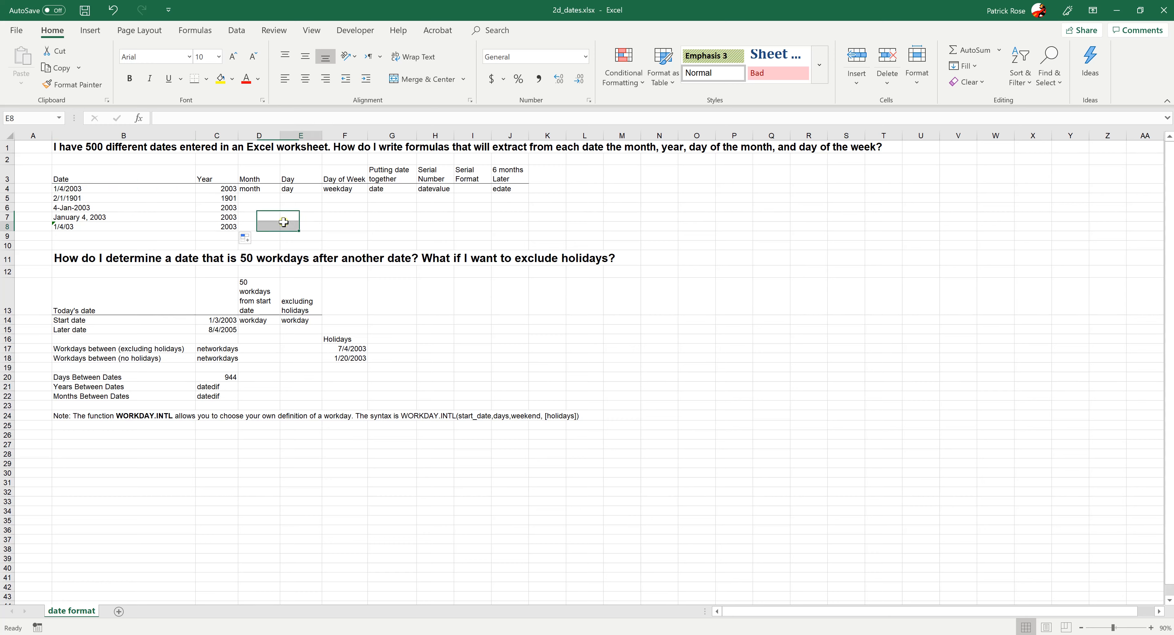
Review the YEAR formulas in C4:C8 against the differently formatted source dates in B4:B8
click(224, 198)
click(215, 207)
click(216, 217)
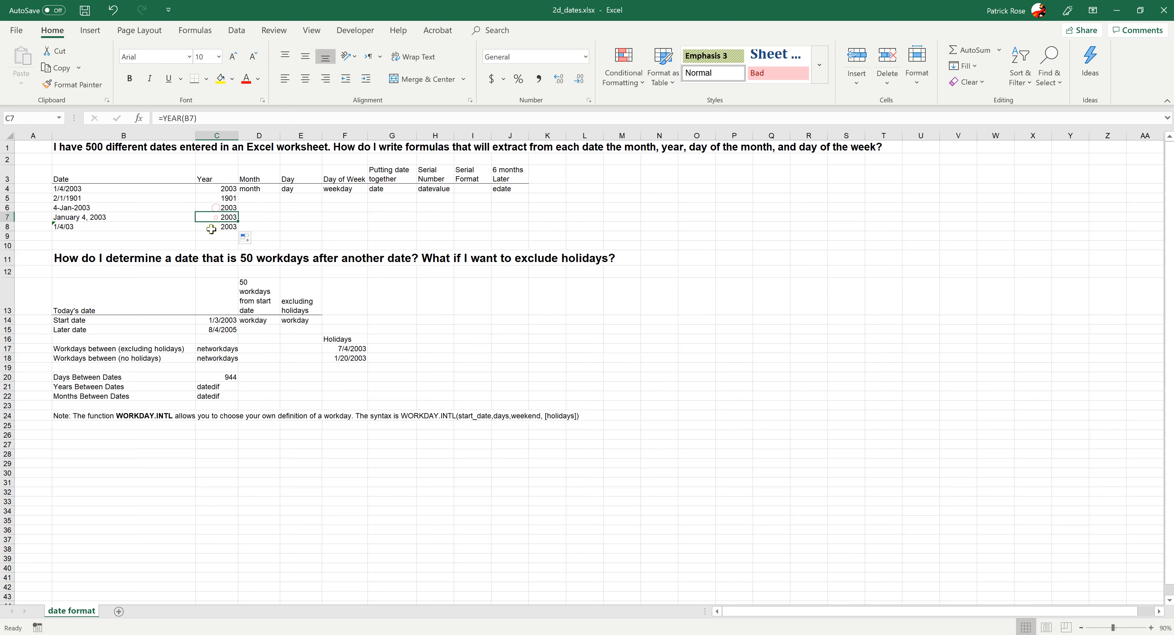
click(214, 226)
drag(76, 208, 65, 222)
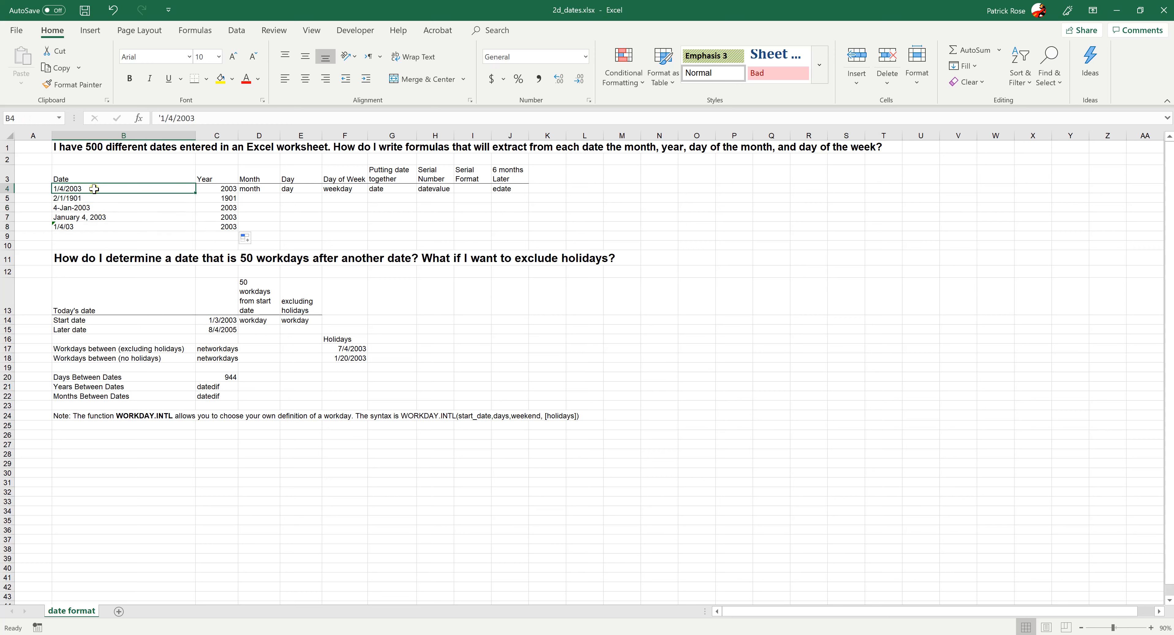
drag(91, 207, 88, 224)
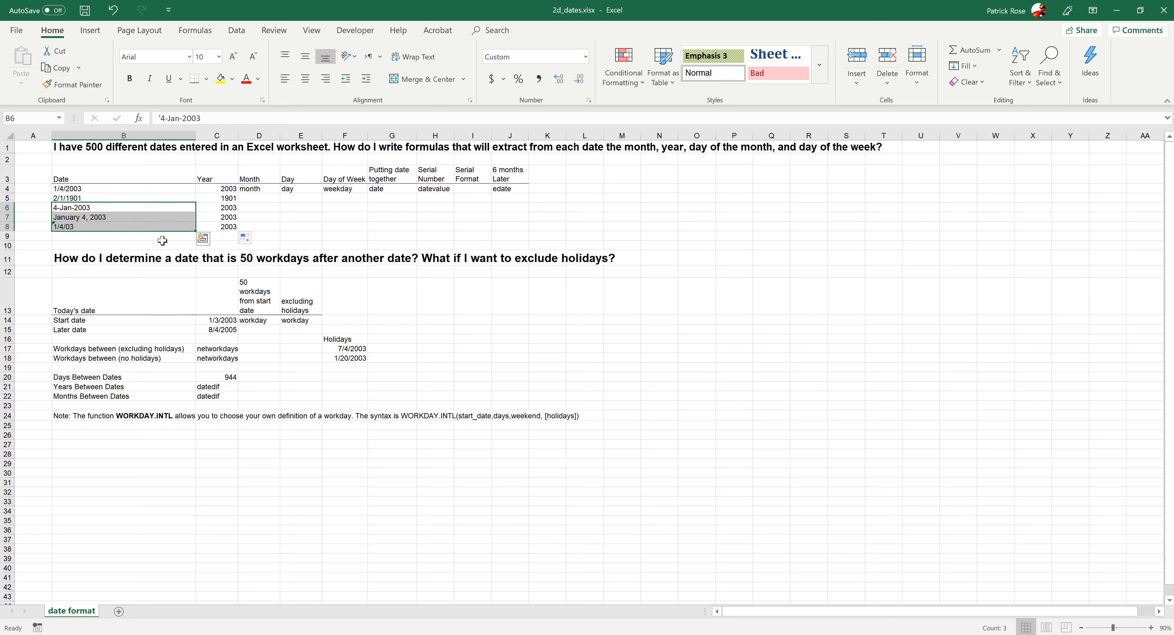
click(239, 207)
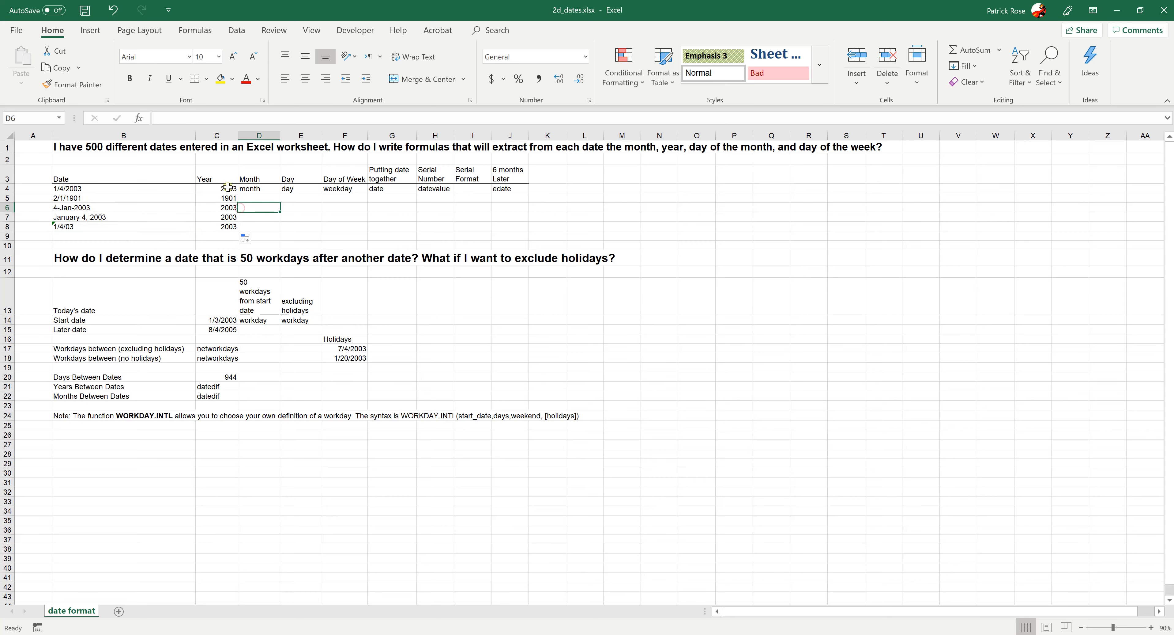
drag(224, 188, 222, 226)
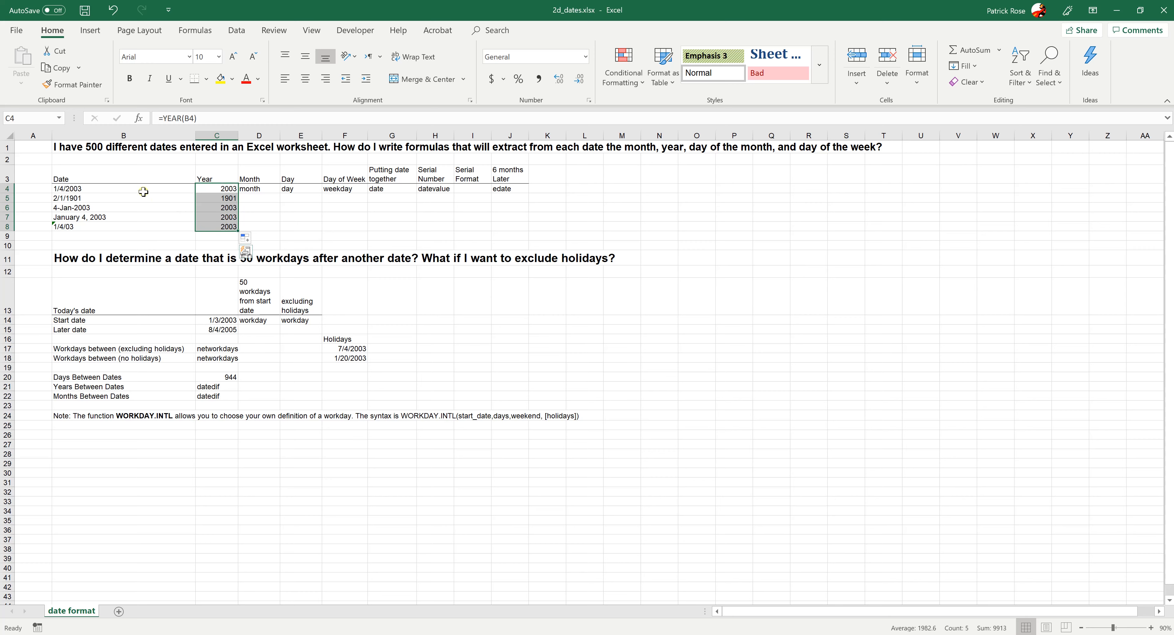
click(129, 188)
drag(133, 202, 128, 230)
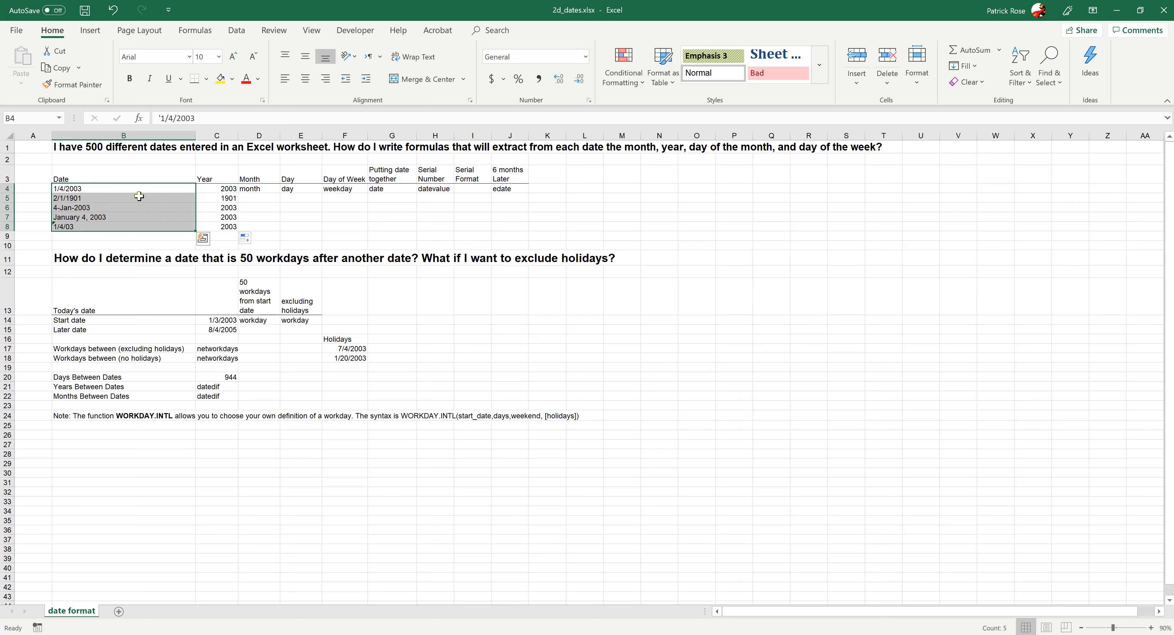
Replace the text in D4 with the formula =MONTH(B4) to extract the month of the first date
click(255, 198)
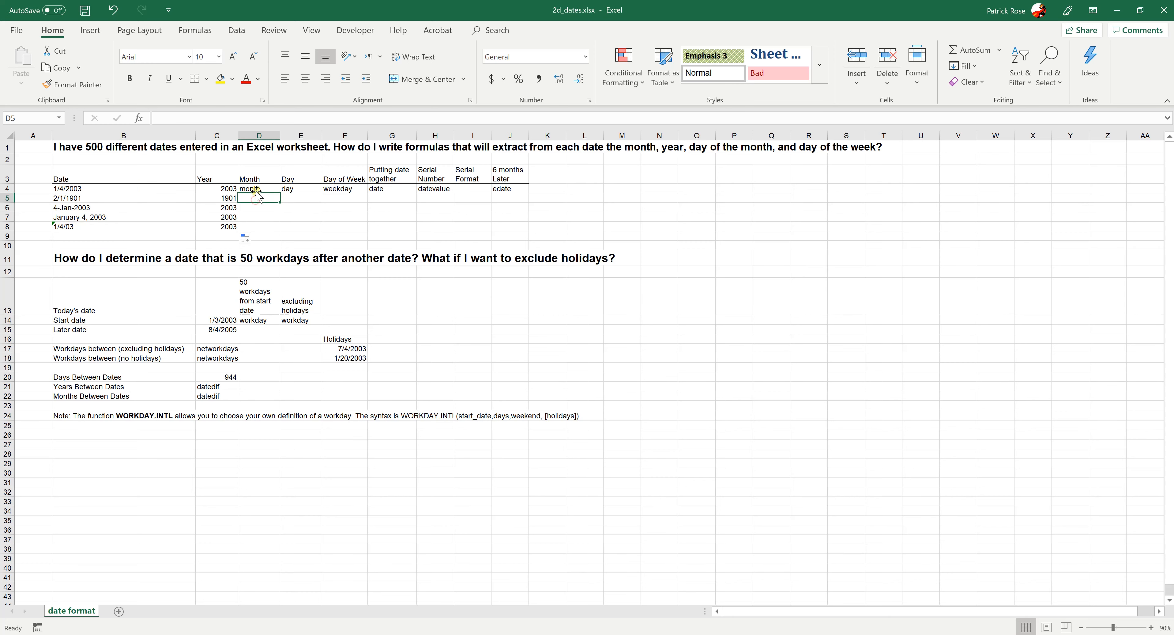
click(253, 188)
text(=)
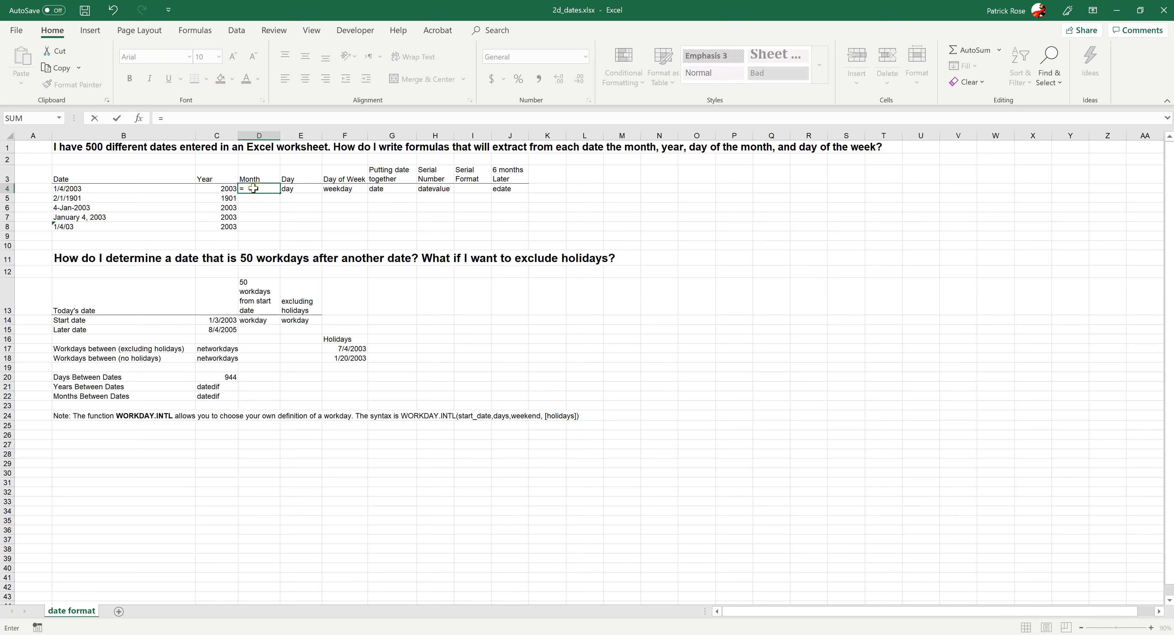
text(month)
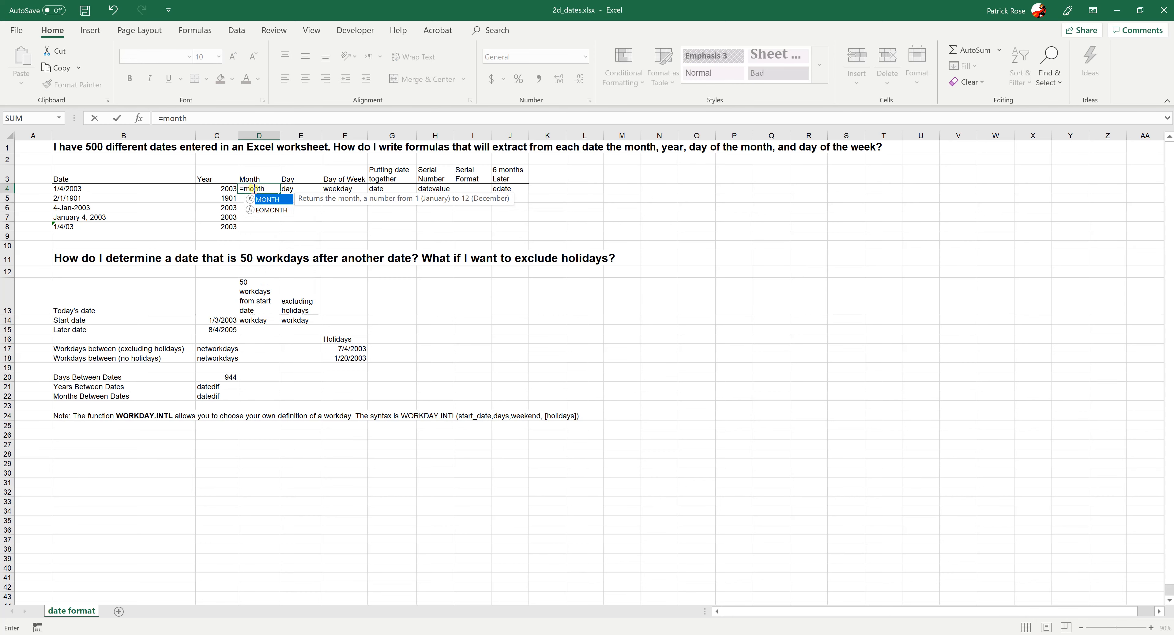
text(()
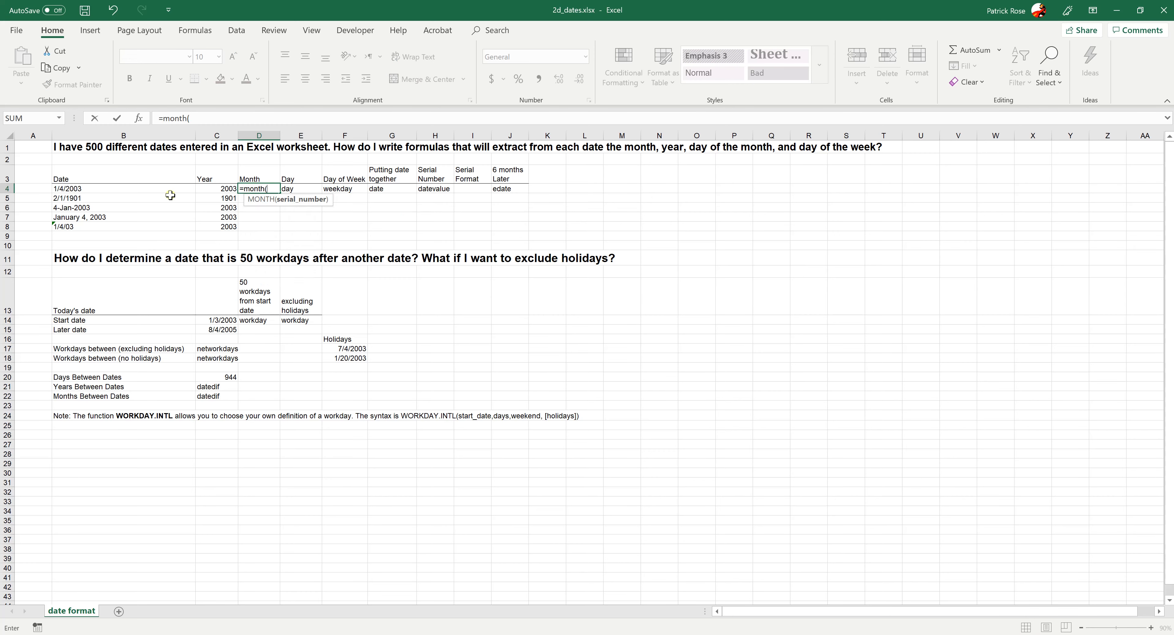
click(159, 189)
key(Tab)
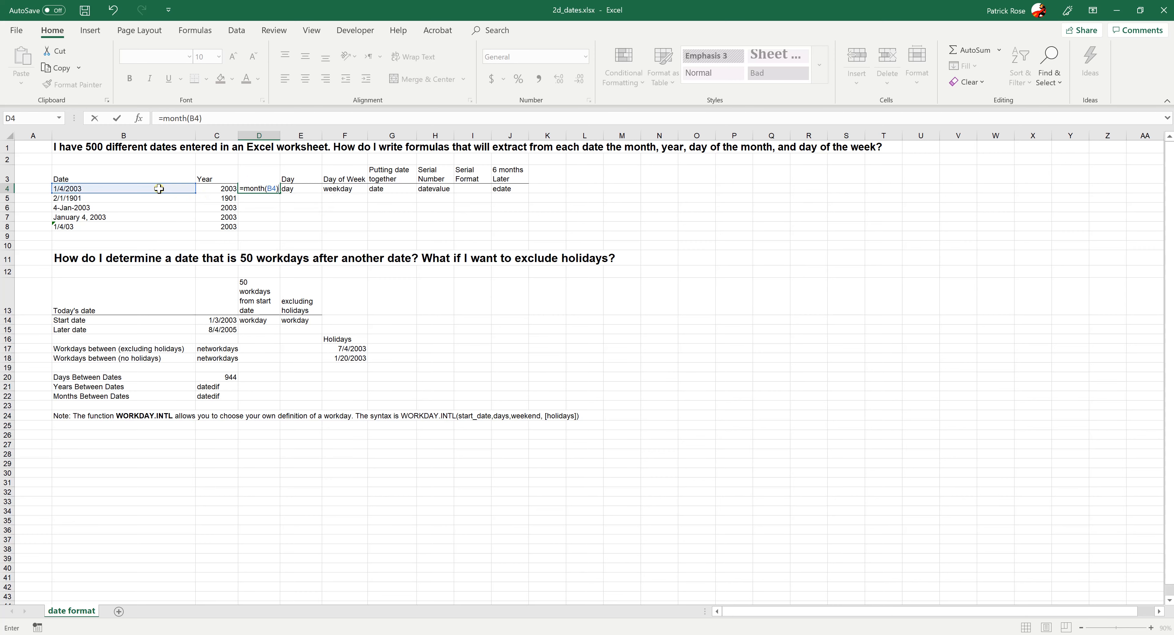
Copy the MONTH formula from D4 down through D8
click(267, 189)
drag(278, 194, 275, 227)
click(332, 228)
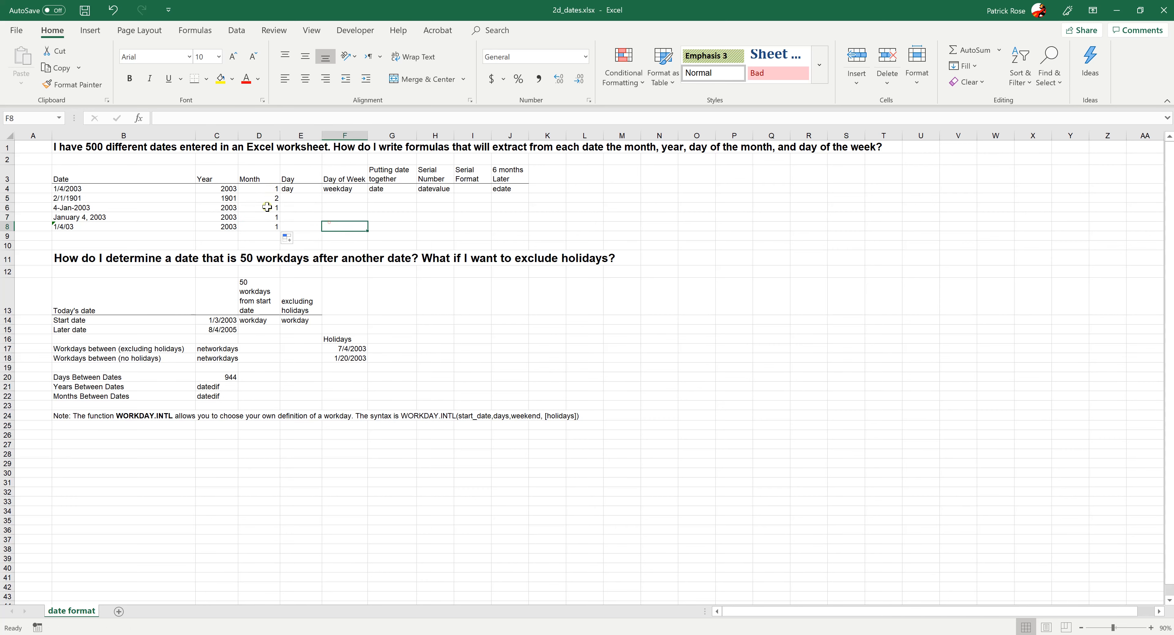
Replace the text in E4 with the formula =DAY(B4) to extract the day of the month
click(304, 189)
text(=)
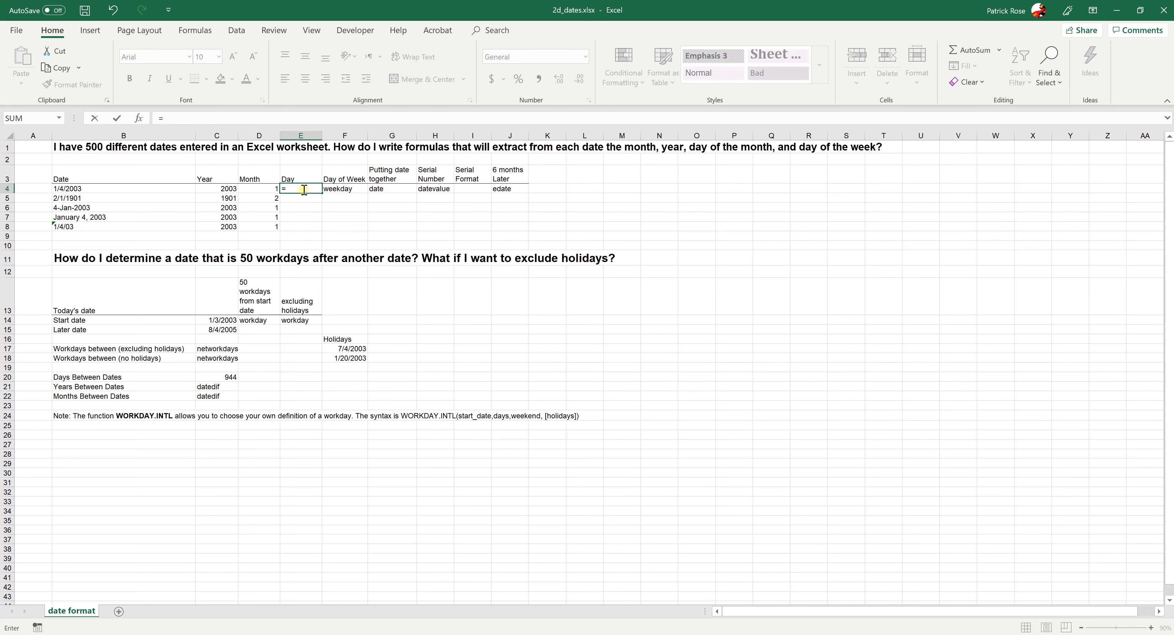
text(day()
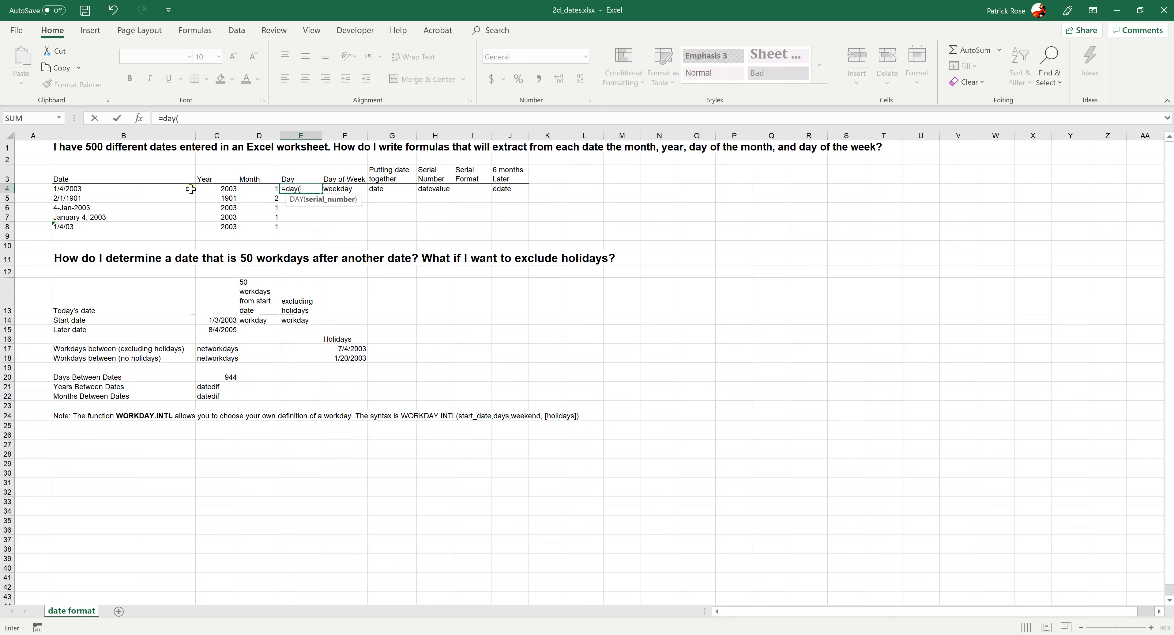
click(191, 189)
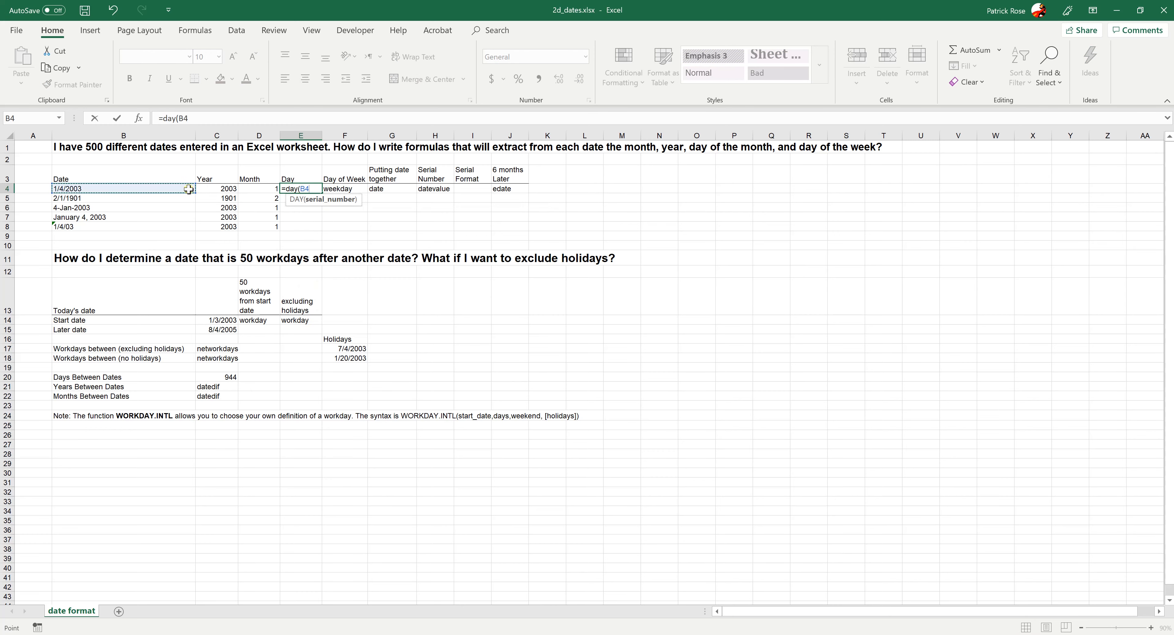
key(Tab)
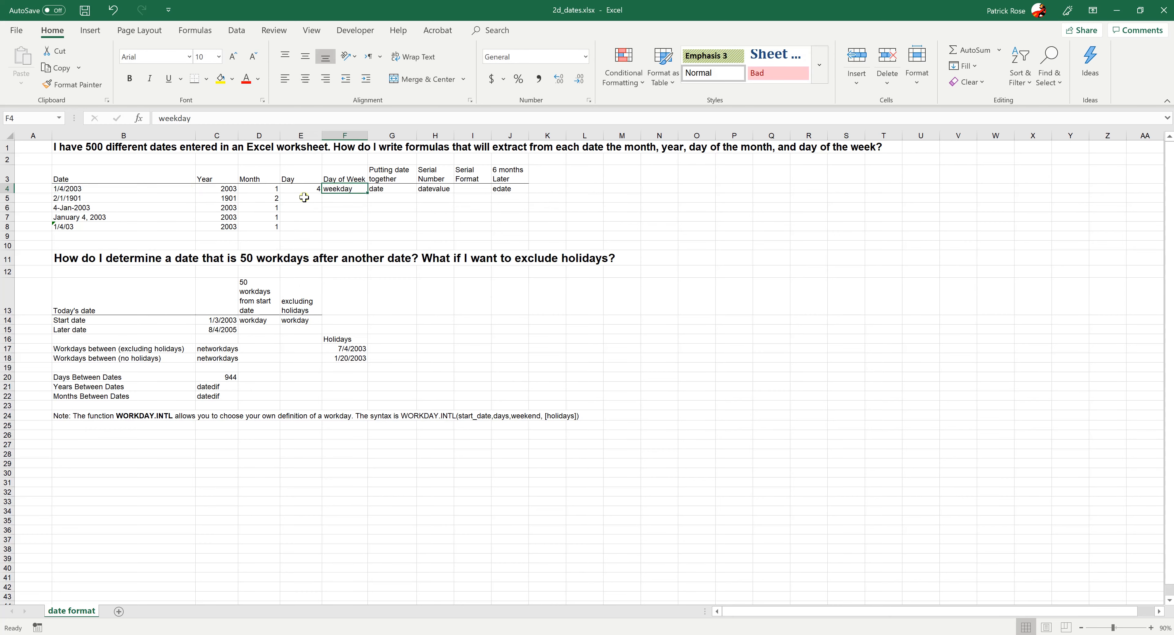
Copy the DAY formula from E4 down through E8
click(291, 188)
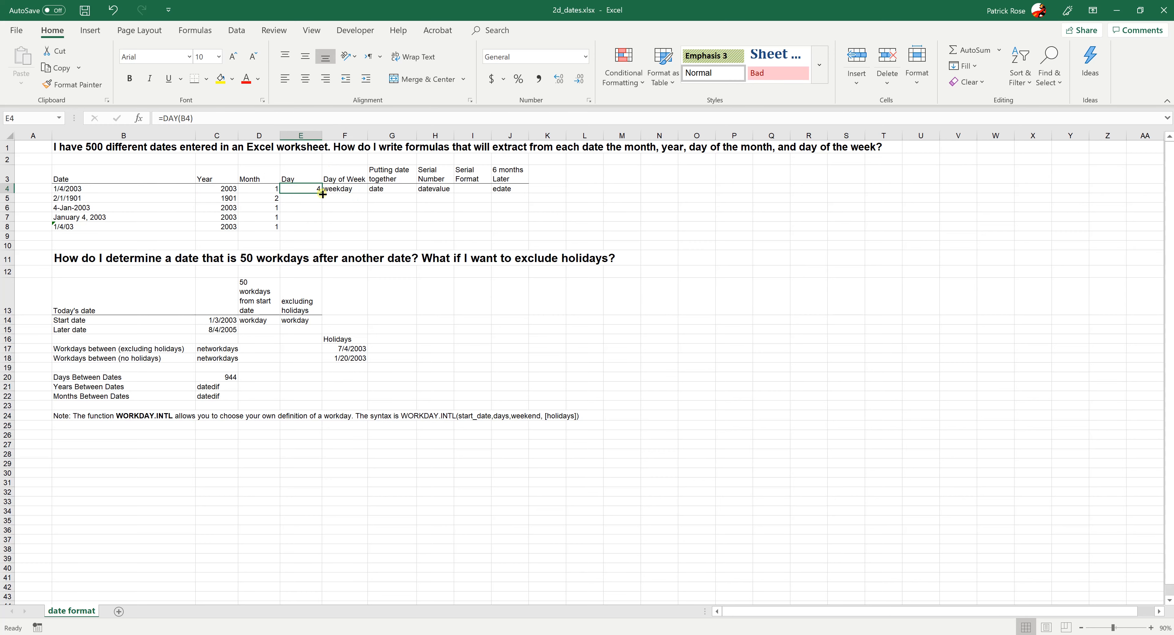
drag(325, 191, 321, 230)
click(363, 227)
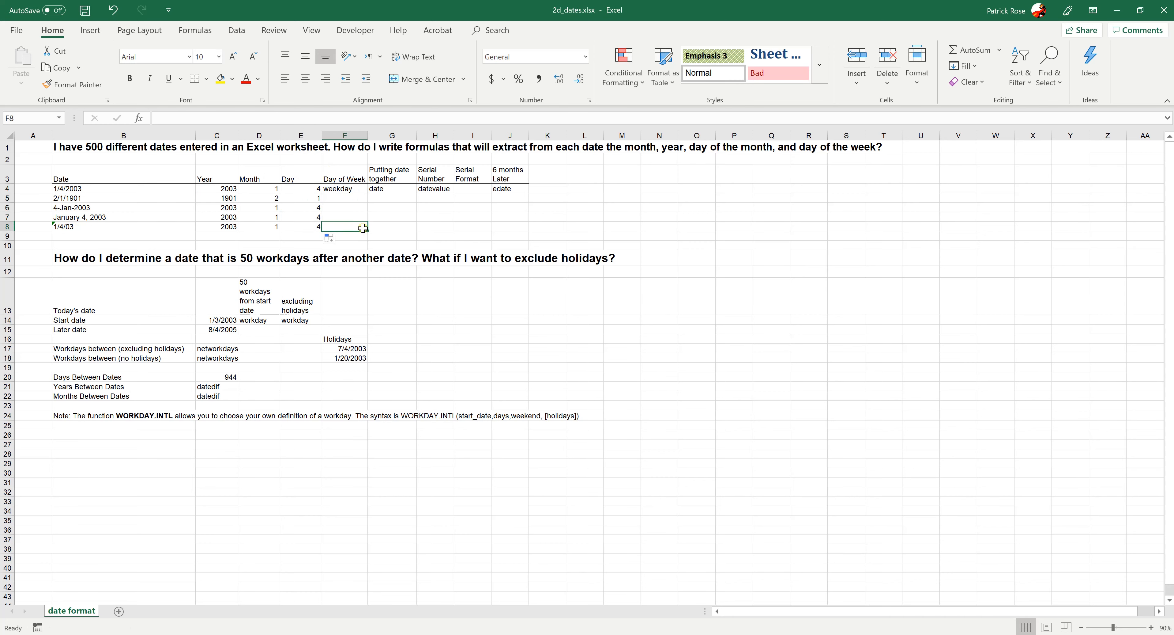
Review the YEAR, MONTH and DAY formulas in C4, D4 and E4
click(287, 190)
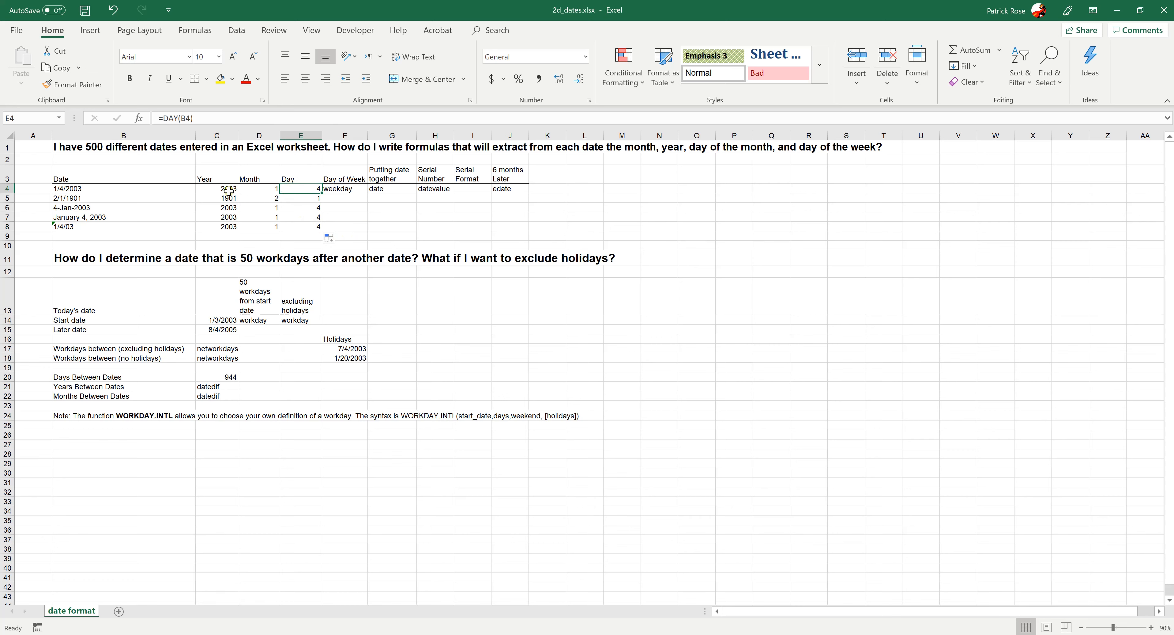
click(214, 185)
click(254, 186)
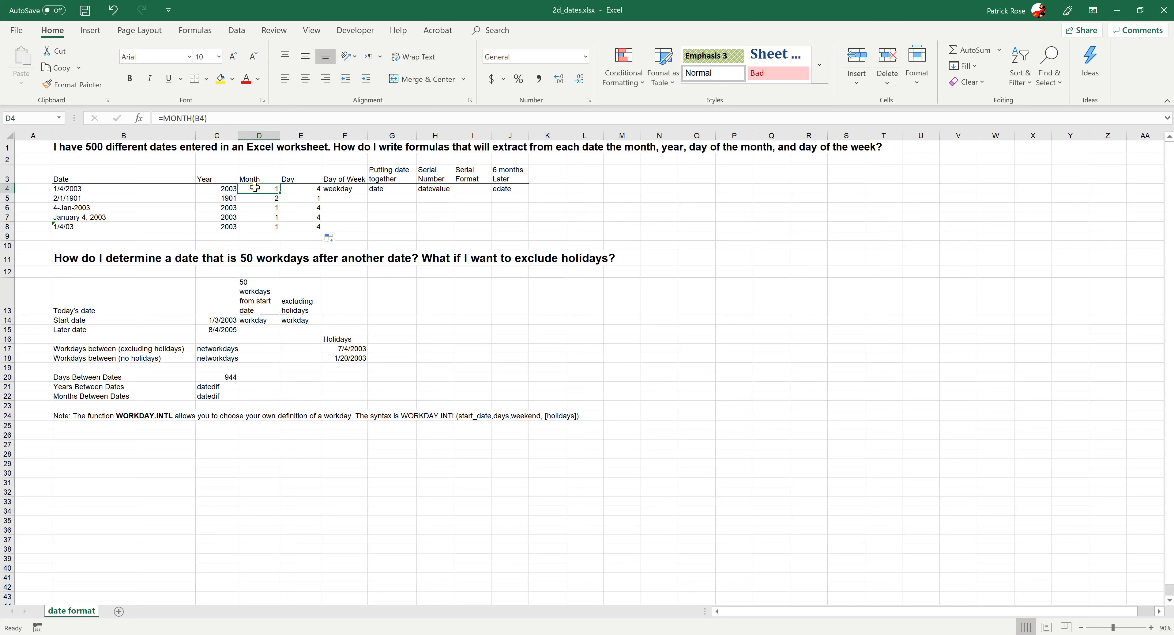
click(300, 184)
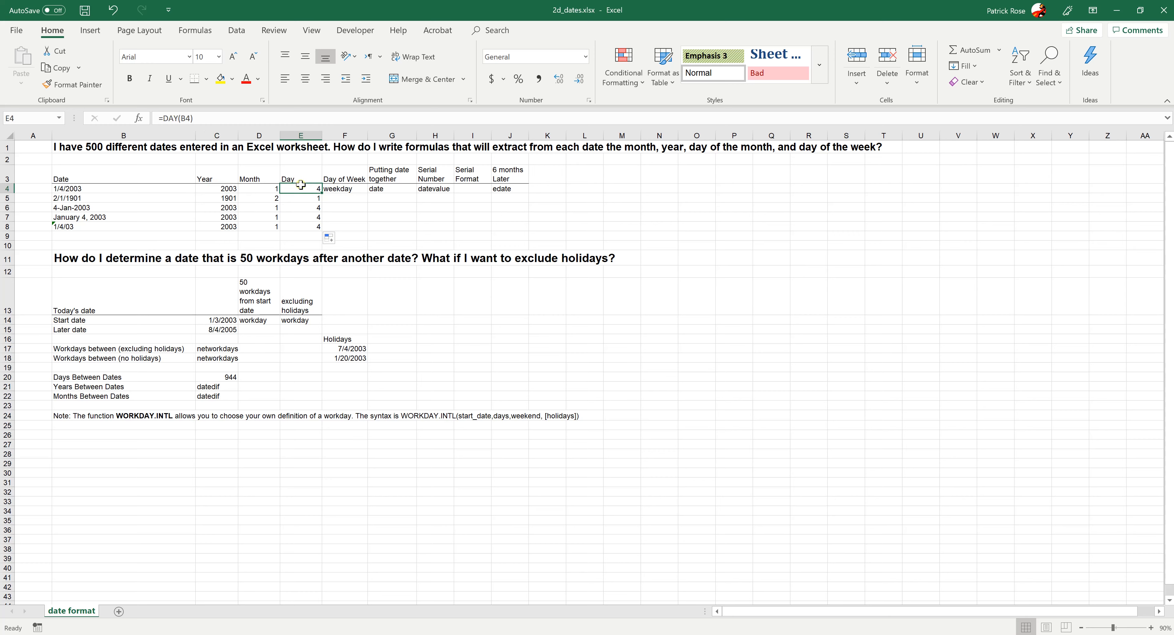
click(357, 187)
click(298, 188)
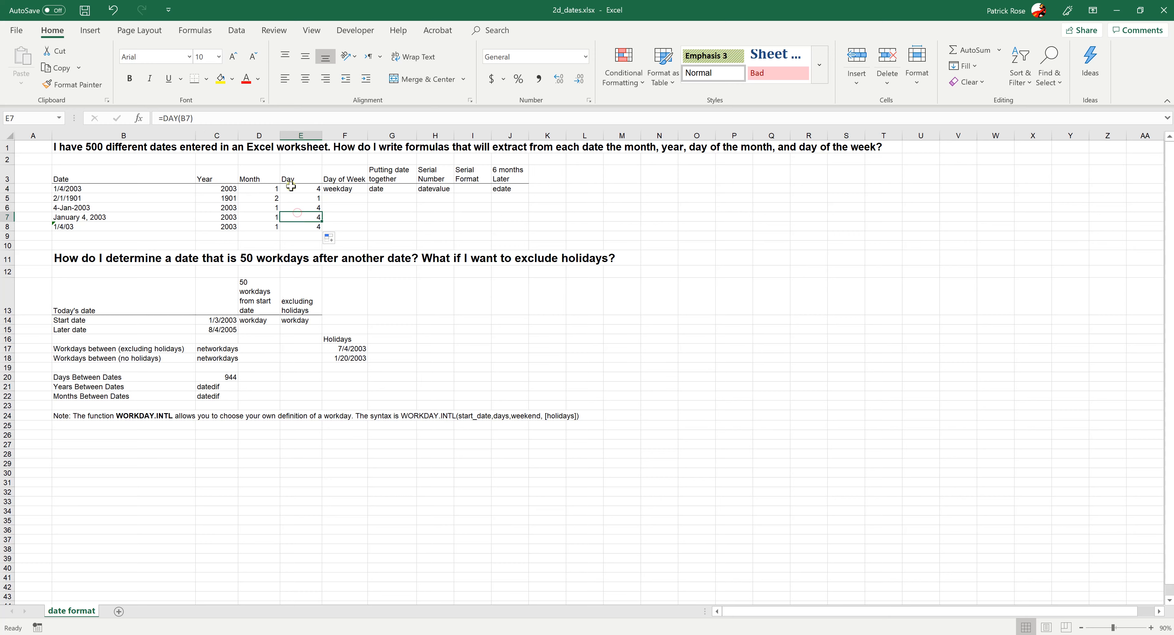
click(265, 188)
click(216, 186)
click(260, 190)
click(302, 186)
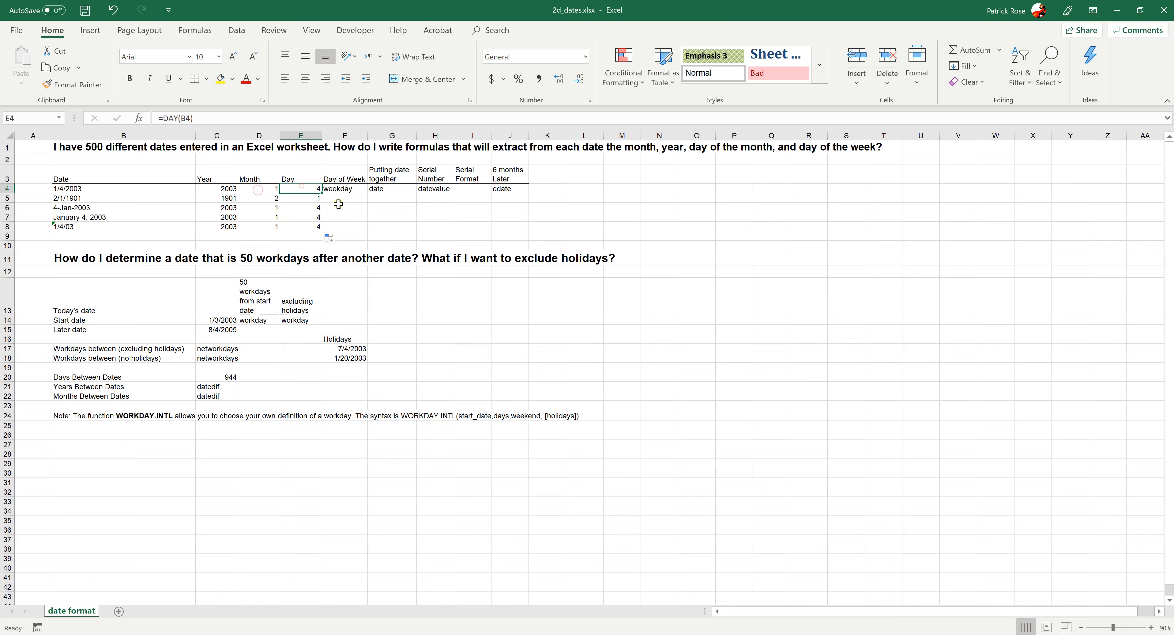
Recheck the month, day and year formulas in row 4 by inspecting D4, E4 and C4
click(338, 204)
click(260, 192)
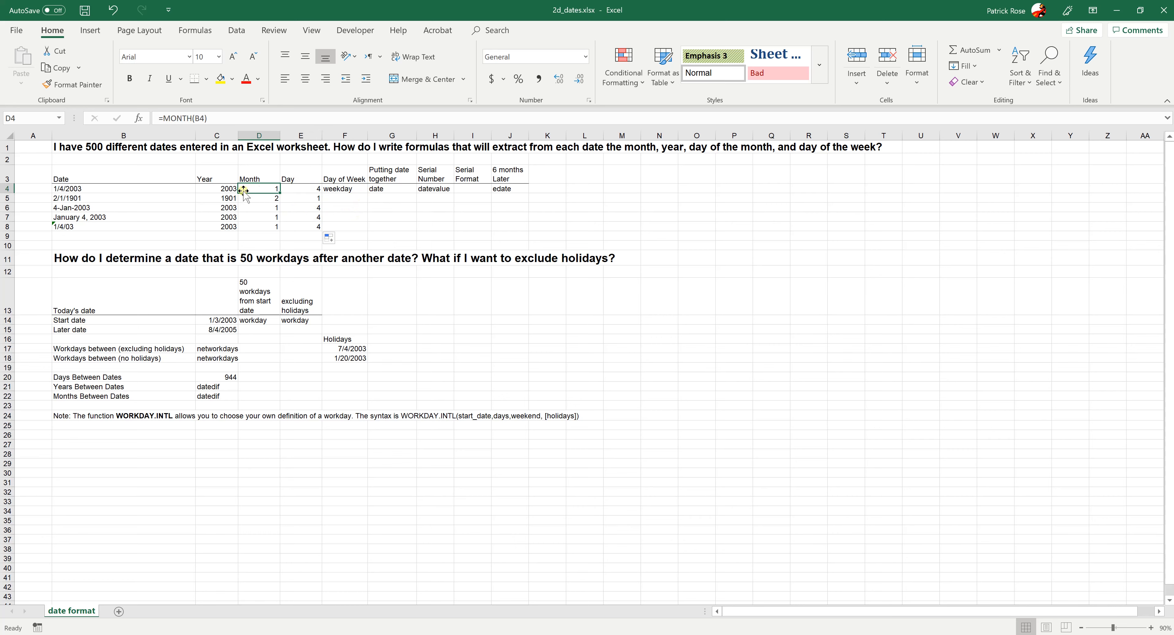
click(294, 189)
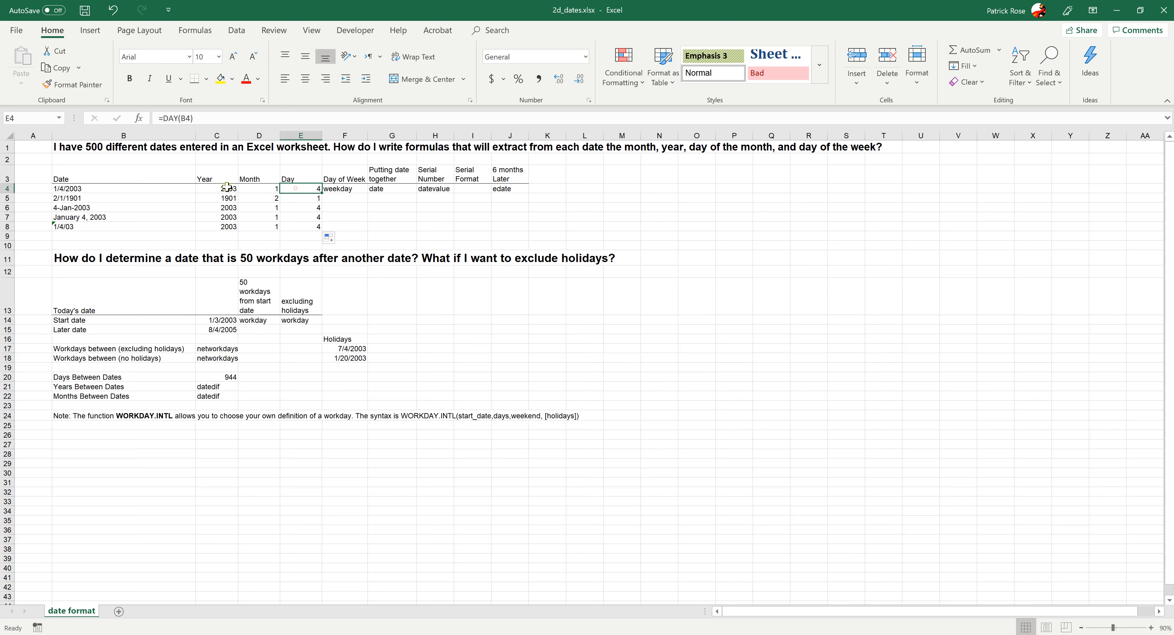
click(224, 187)
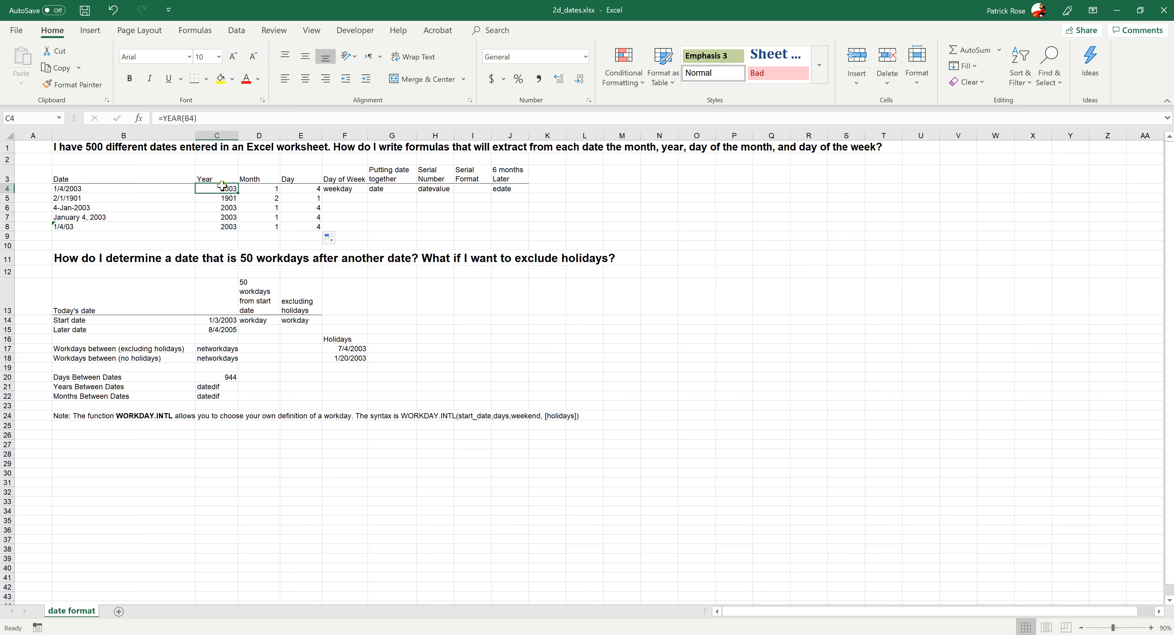
Turn the text in F4 into the formula =WEEKDAY(B4), leaving out the optional return type
click(342, 193)
click(160, 118)
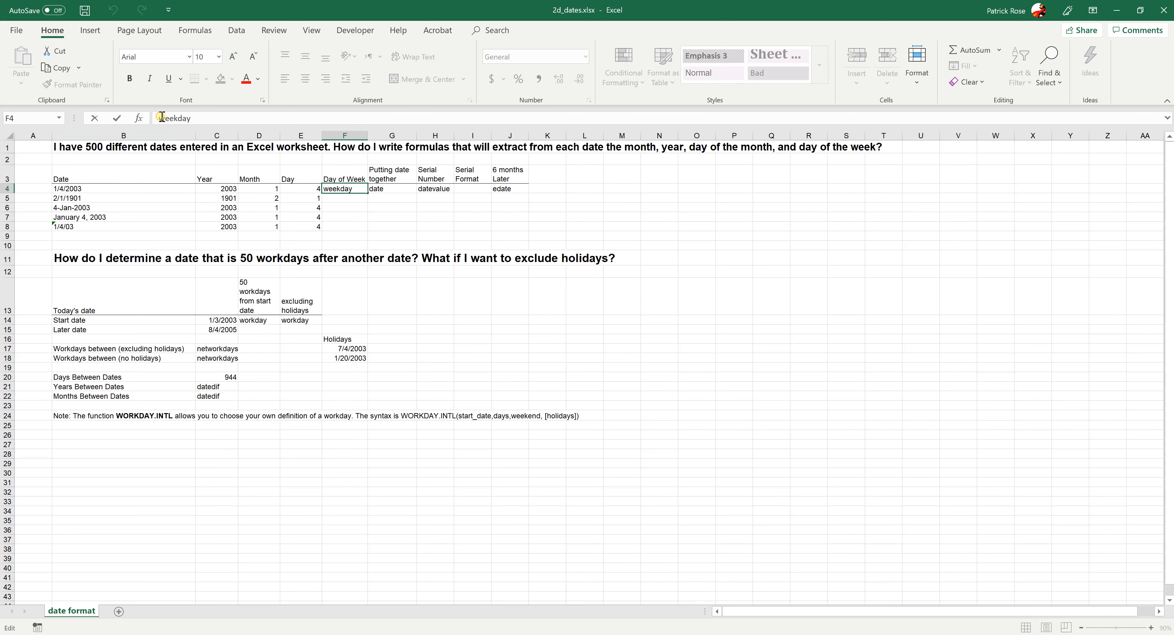
text(=)
click(224, 118)
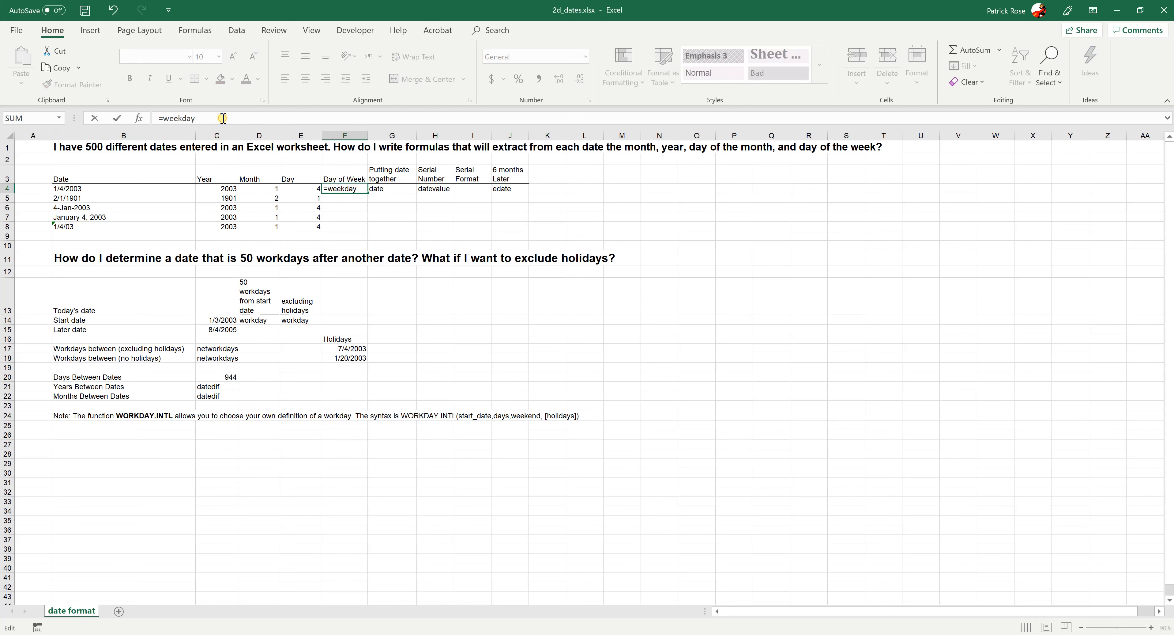
text(()
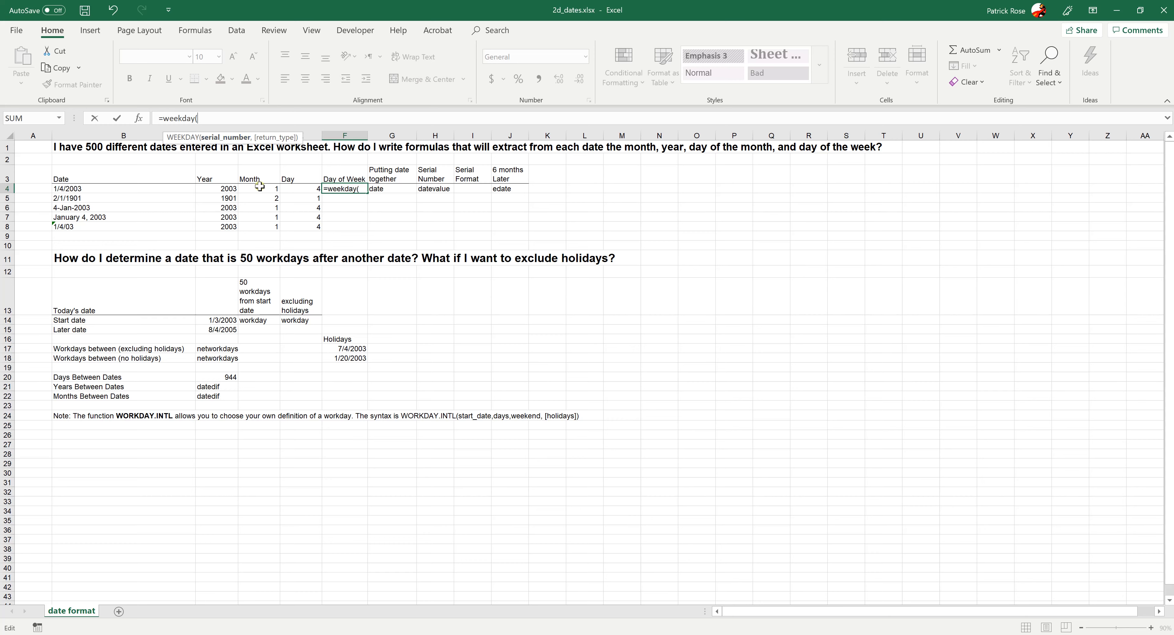
click(157, 189)
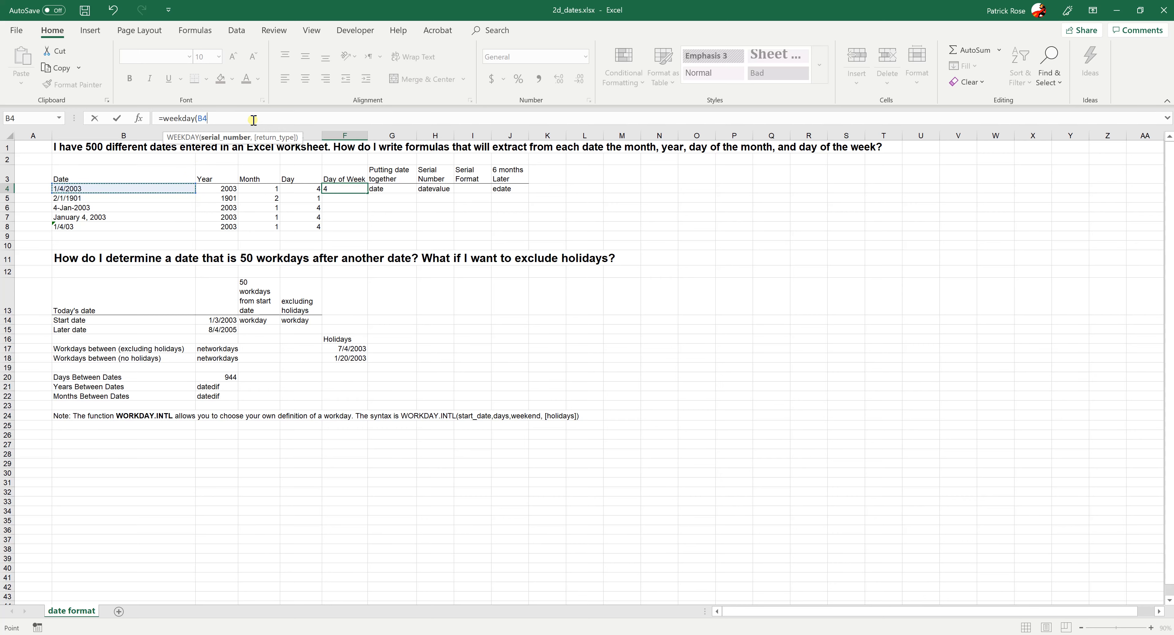
text(,)
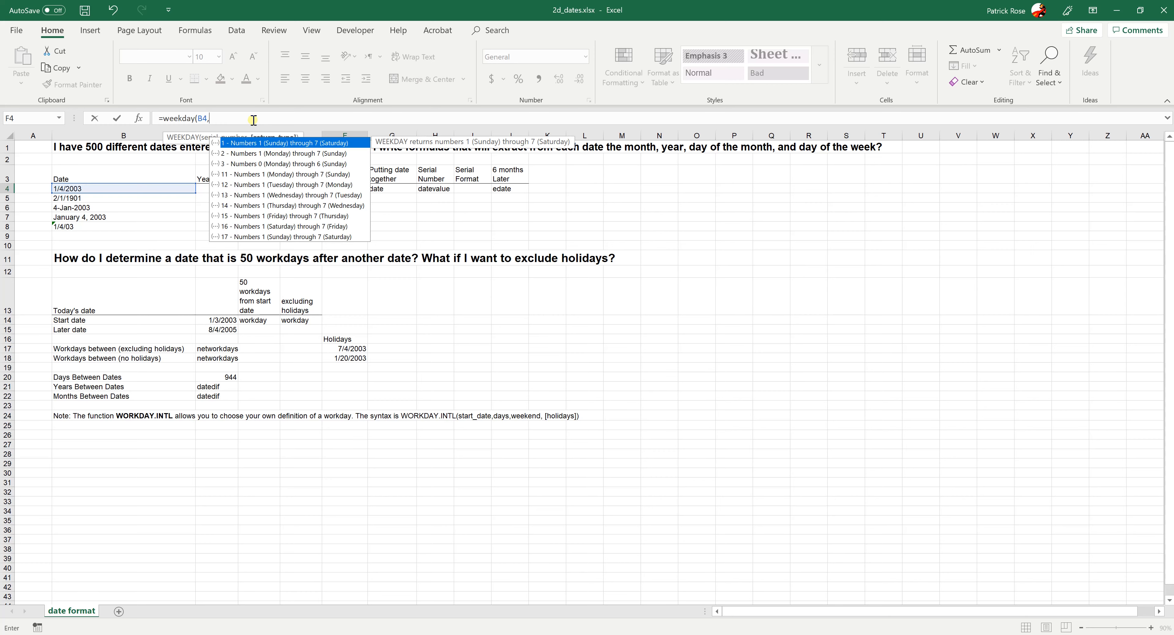
key(BackSpace)
text())
key(Tab)
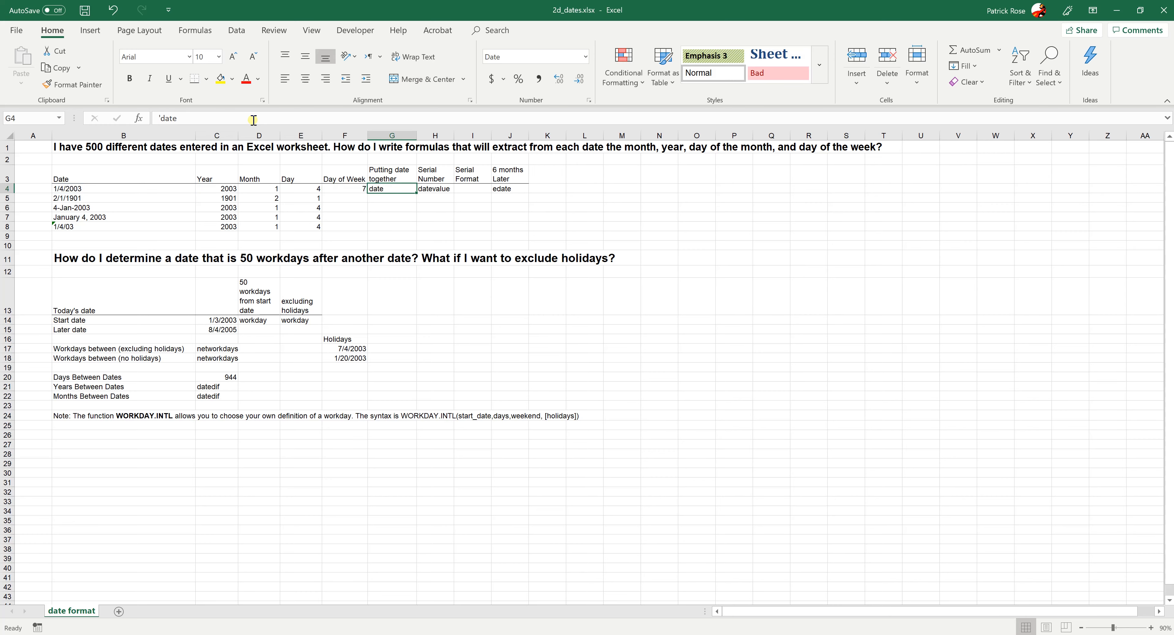
Copy the WEEKDAY formula from F4 down through F8
click(337, 190)
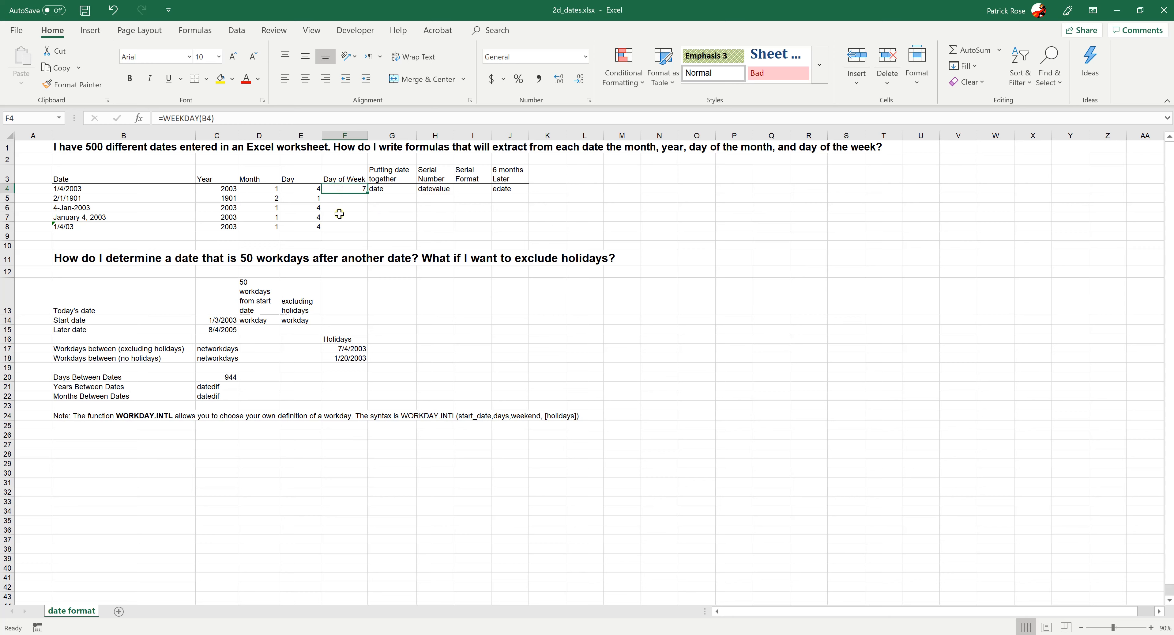
drag(368, 194, 362, 230)
click(433, 221)
Examine the WEEKDAY formulas in F5 and F4, the DAY formula in E4, and the Year, Month and Day headings
click(359, 201)
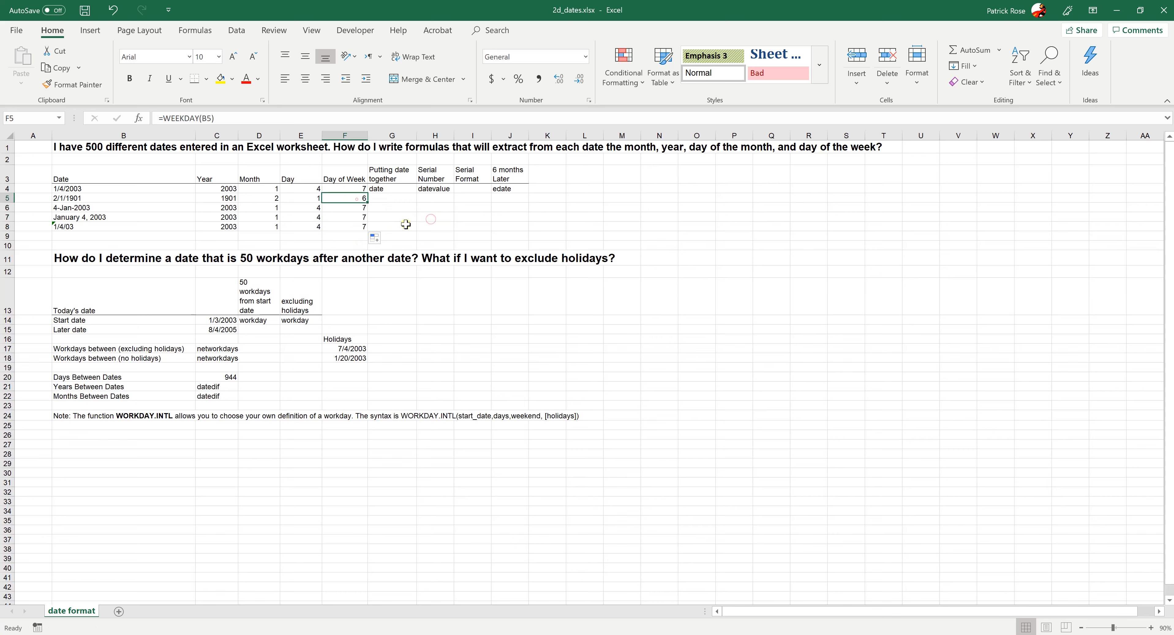
click(350, 187)
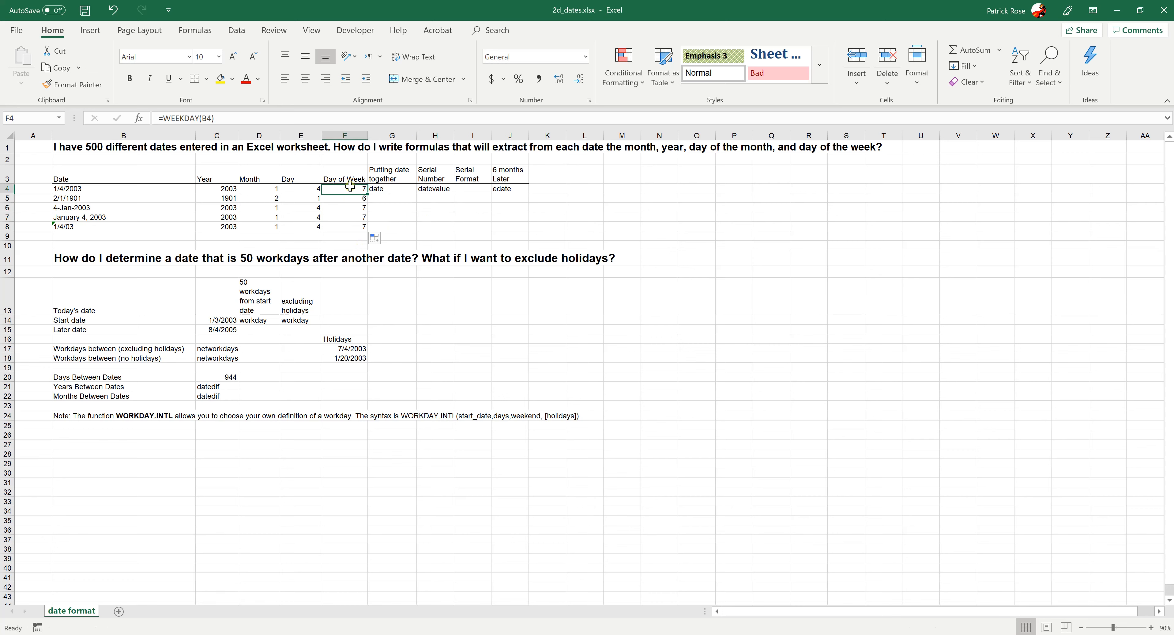
click(303, 188)
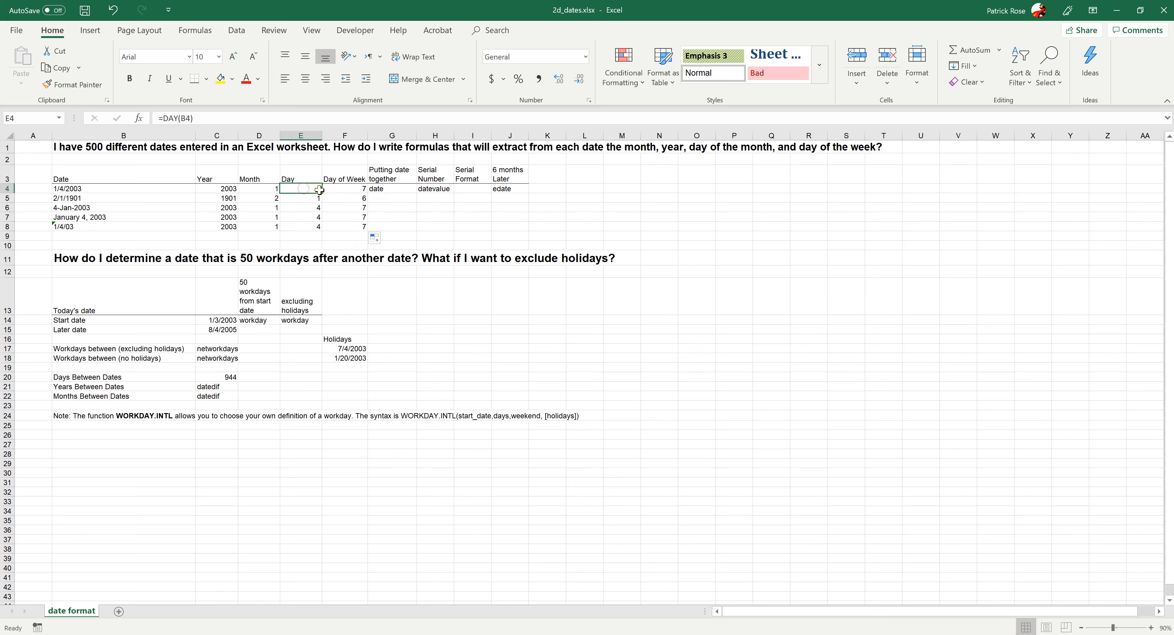
click(341, 189)
click(413, 228)
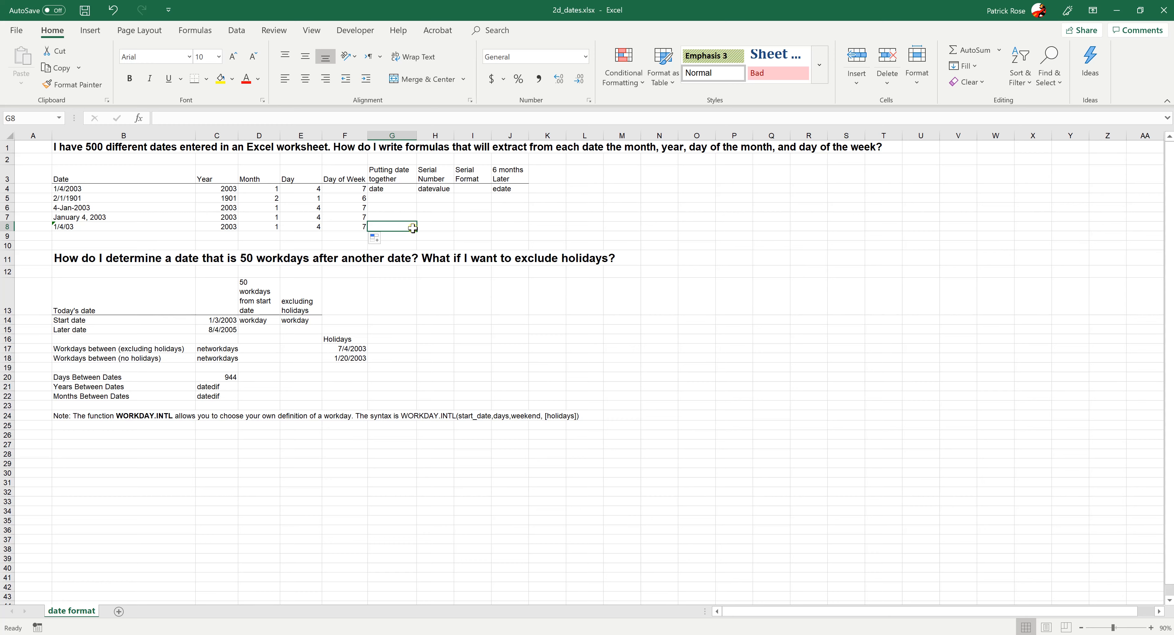
click(355, 187)
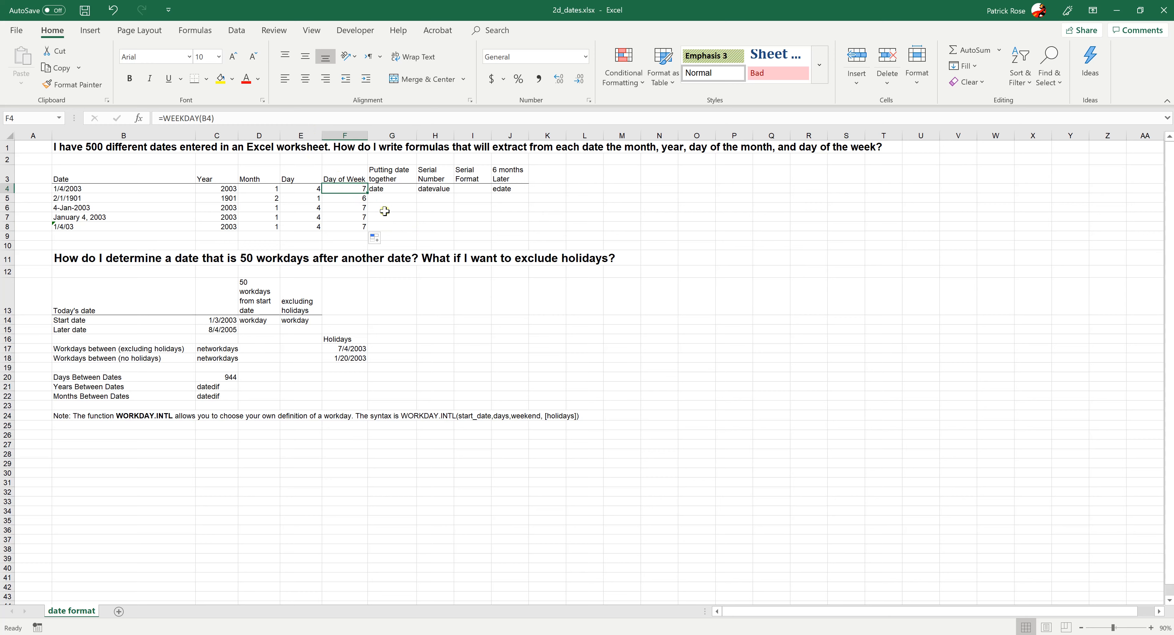
click(379, 190)
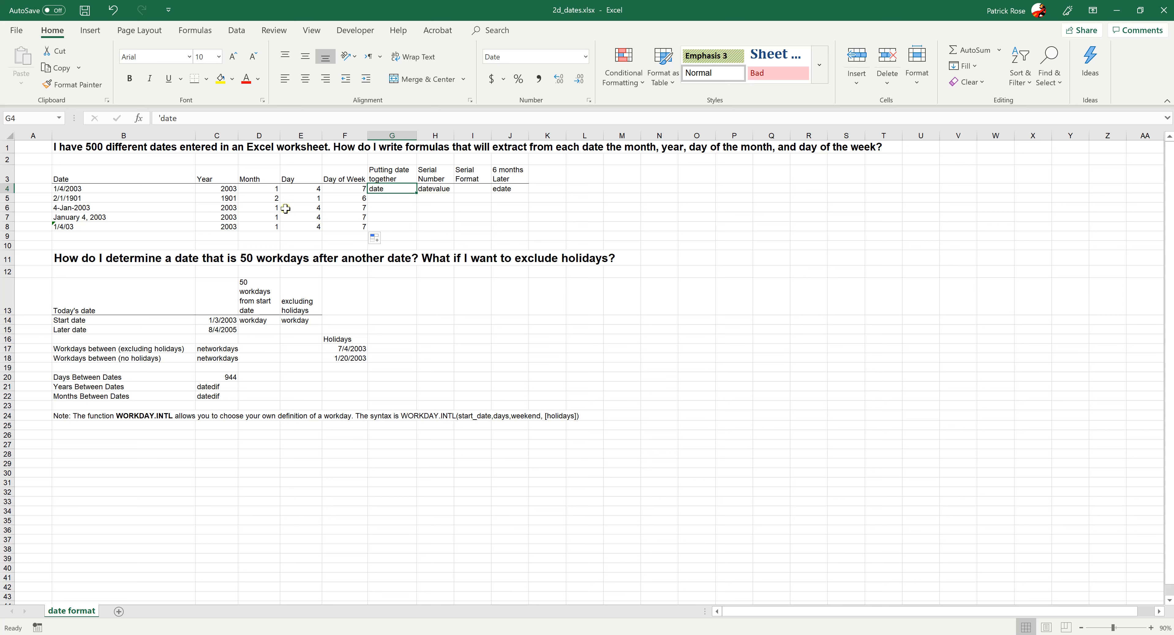
click(223, 174)
click(252, 178)
click(286, 177)
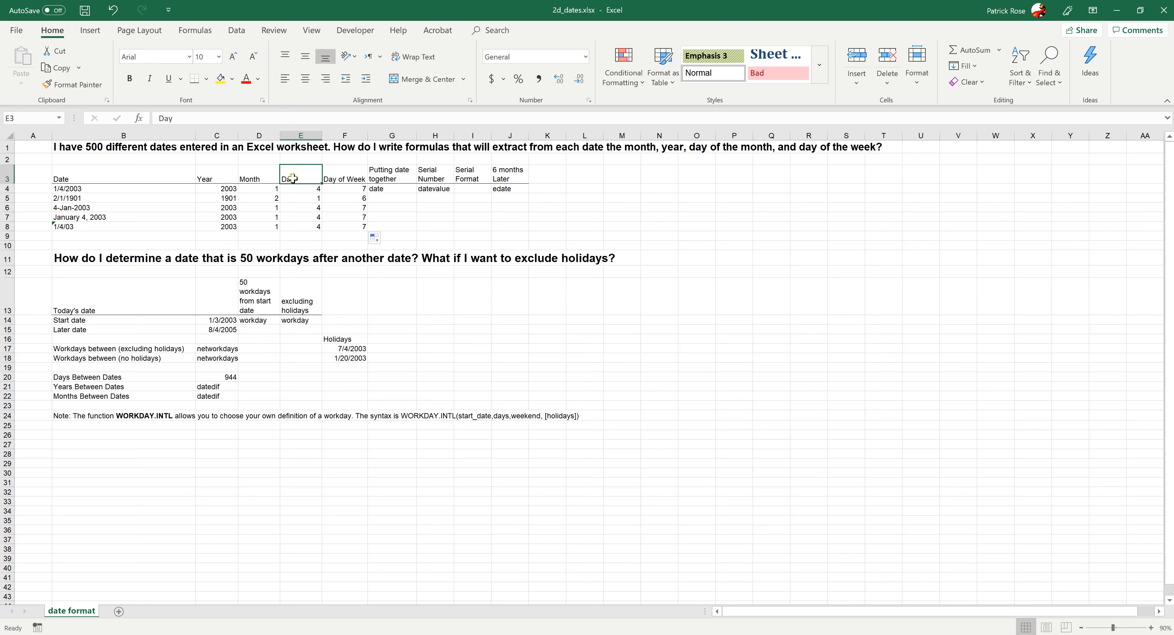
Replace the text in G4 with the formula =DATE(C4,D4,E4) to combine the year, month and day
click(400, 192)
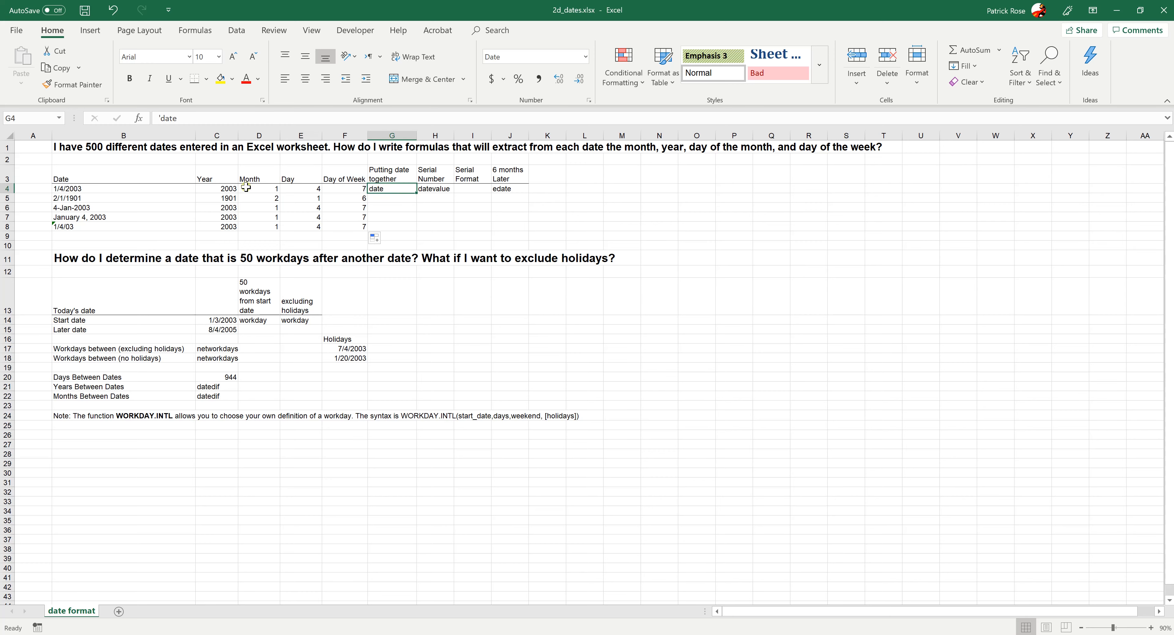
text(=d)
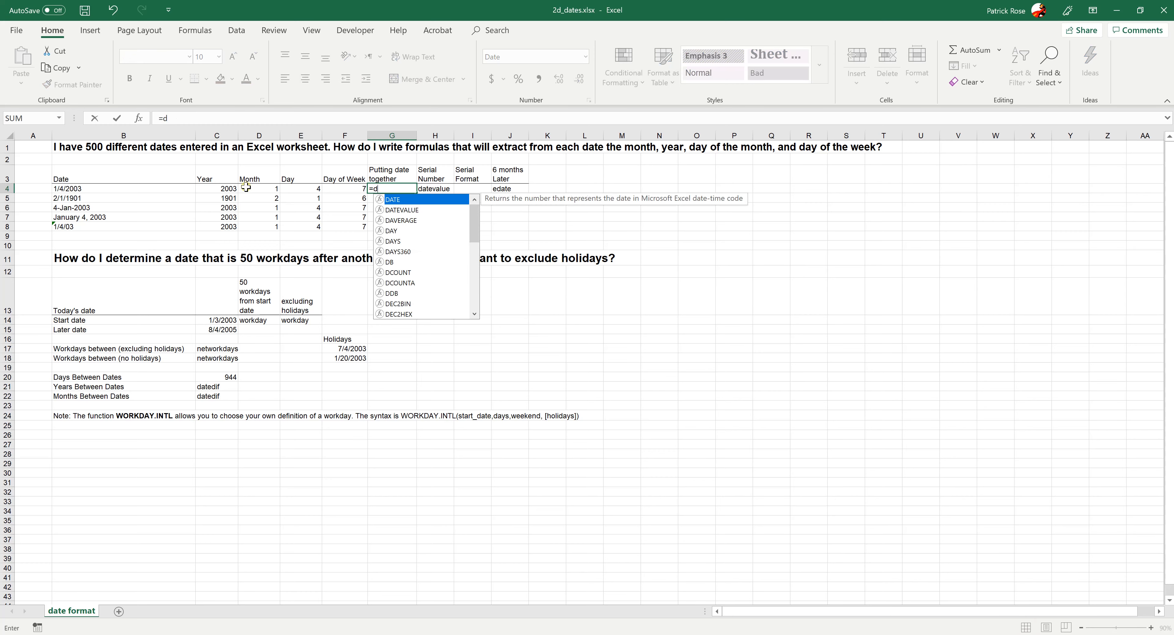
text(ate()
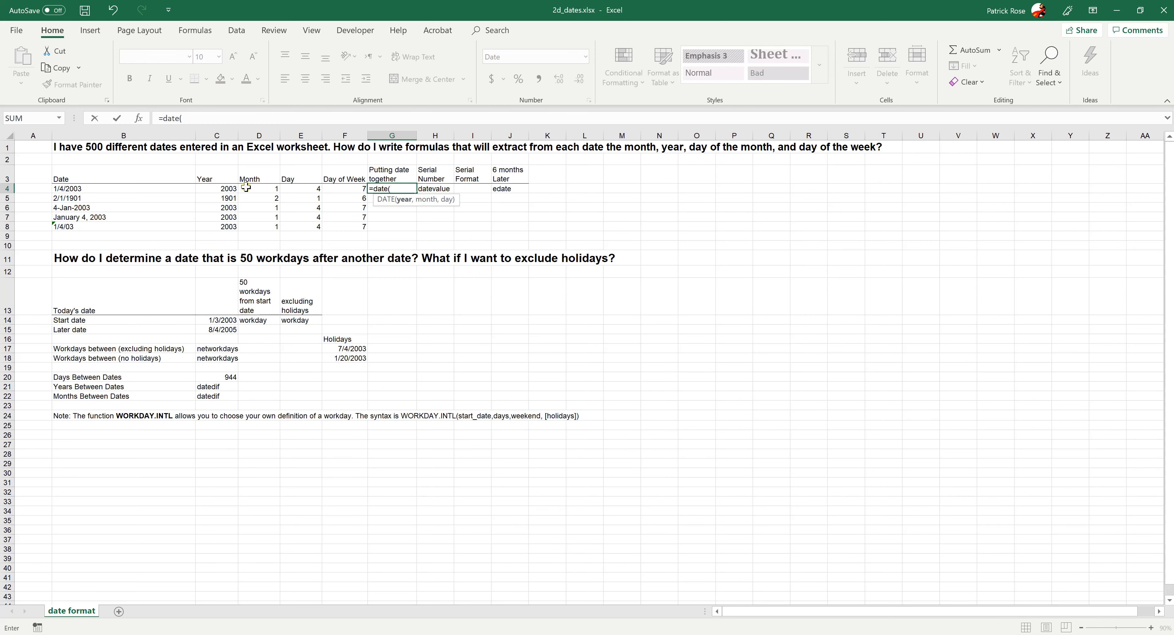
click(217, 188)
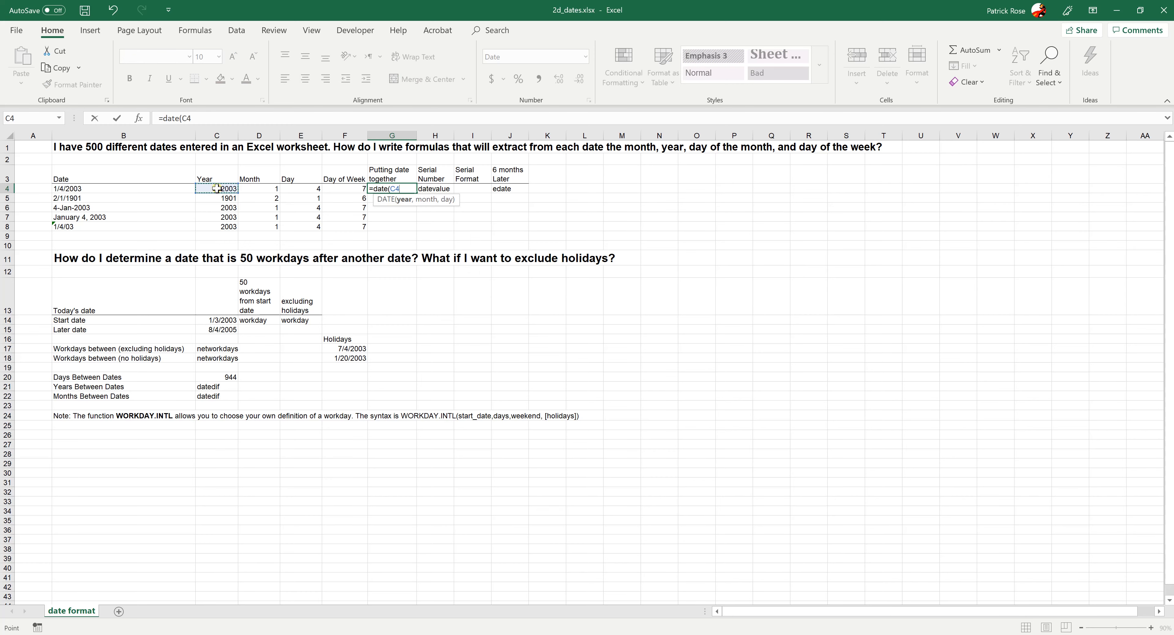
text(,)
click(249, 190)
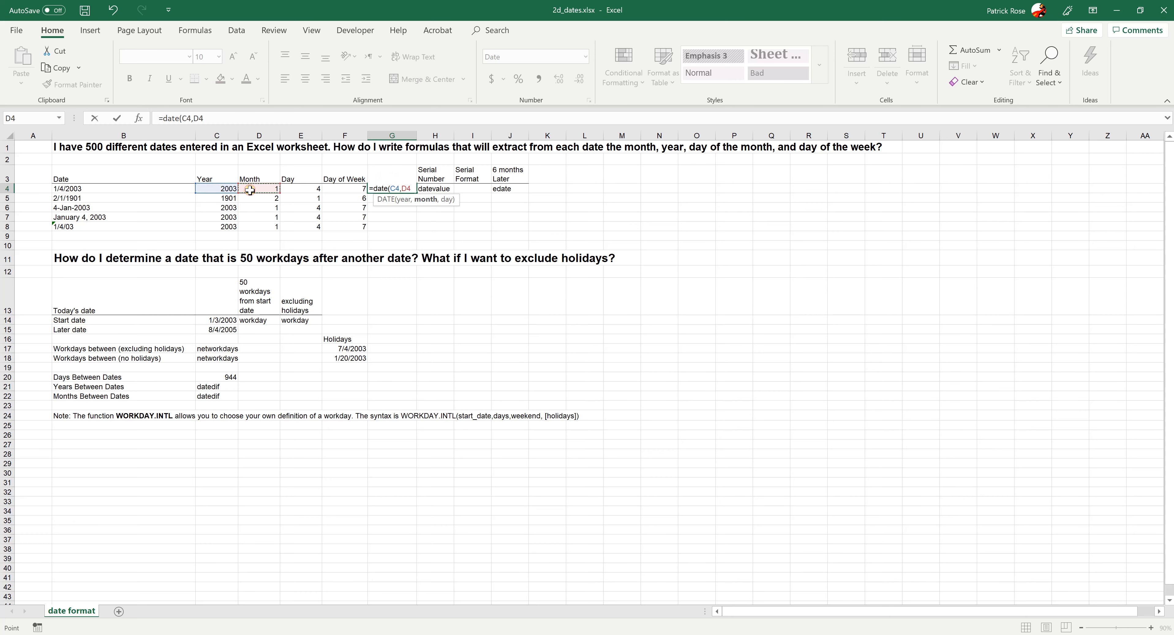
text(,)
click(303, 189)
text())
key(Tab)
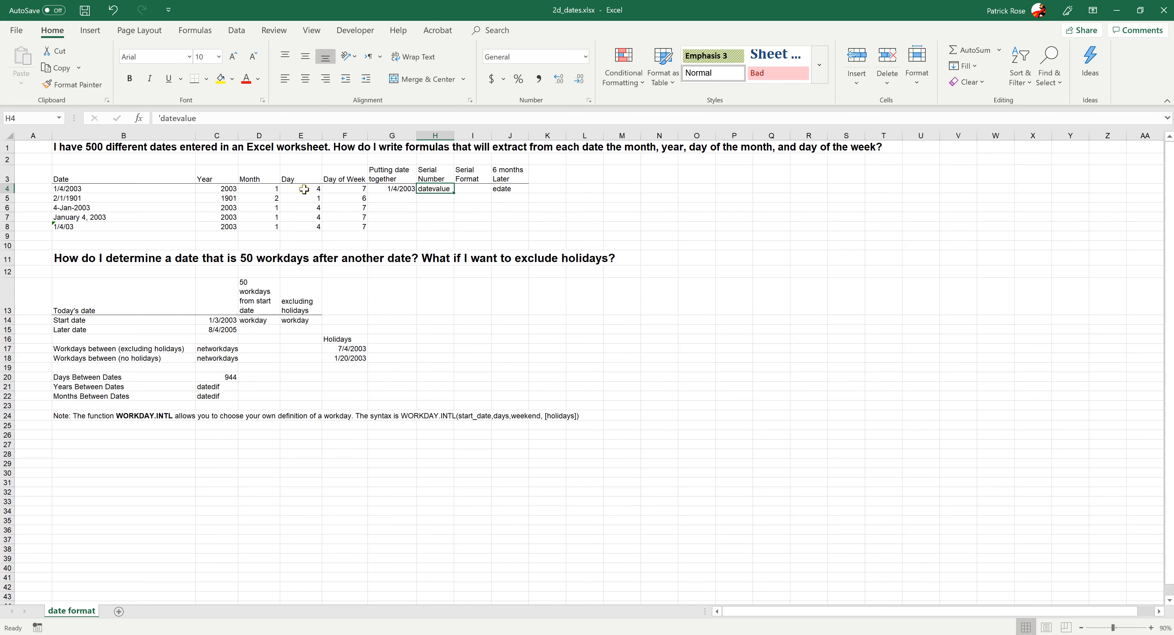
Copy the DATE formula from G4 down through G8
click(373, 188)
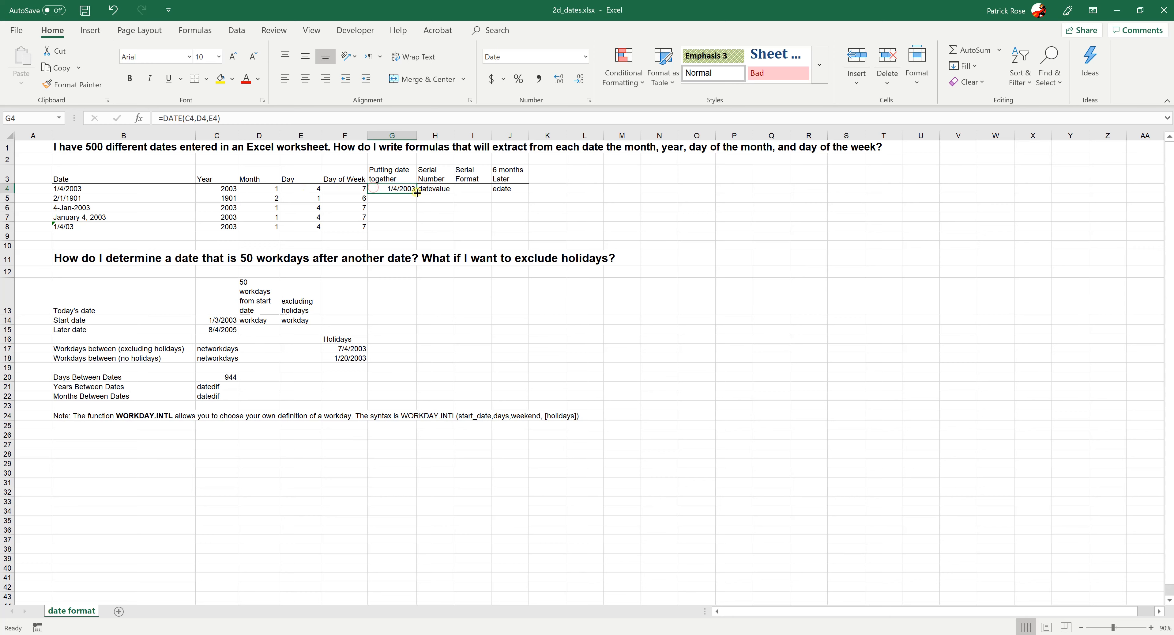
drag(416, 194, 412, 230)
click(463, 226)
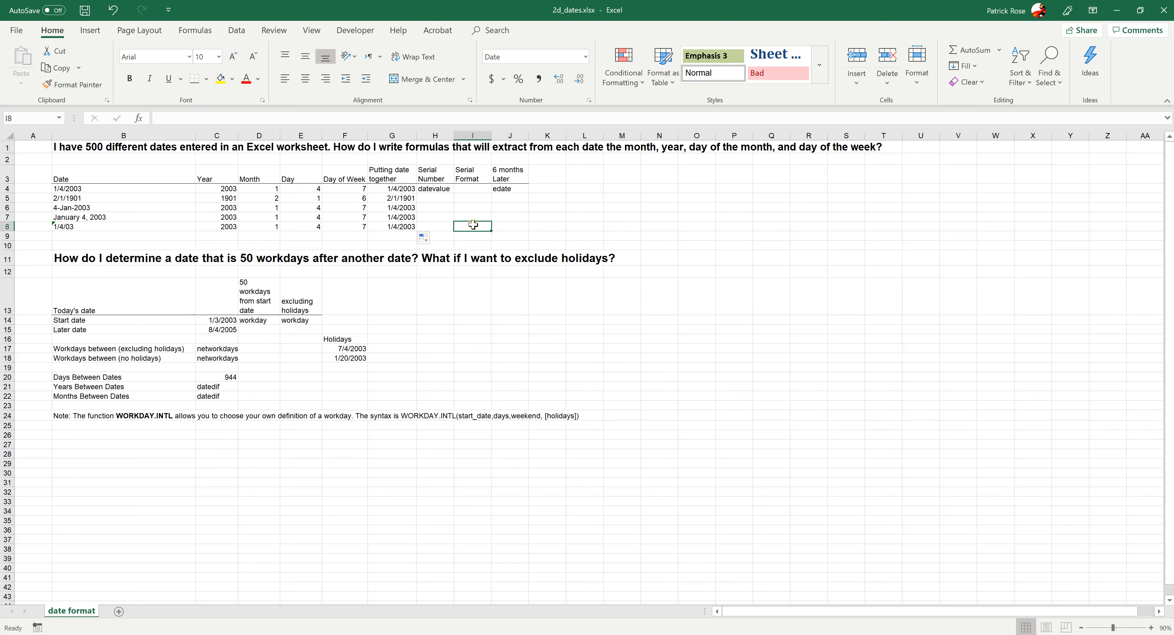
click(527, 220)
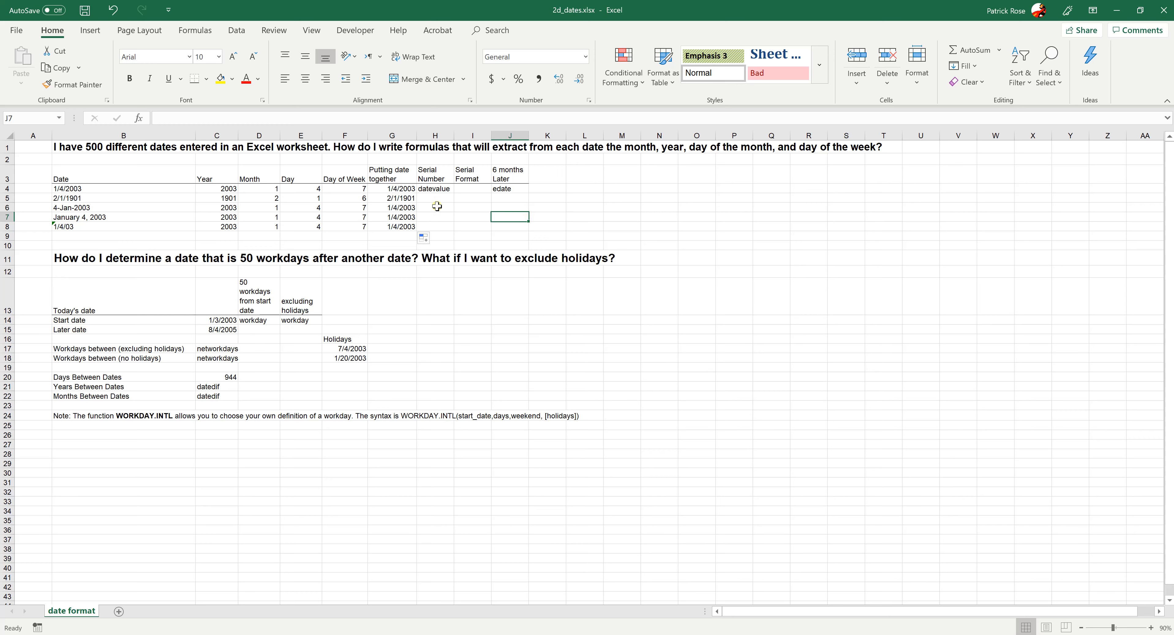
Format G4 as Long Date and widen column G enough to fit the full date
click(394, 188)
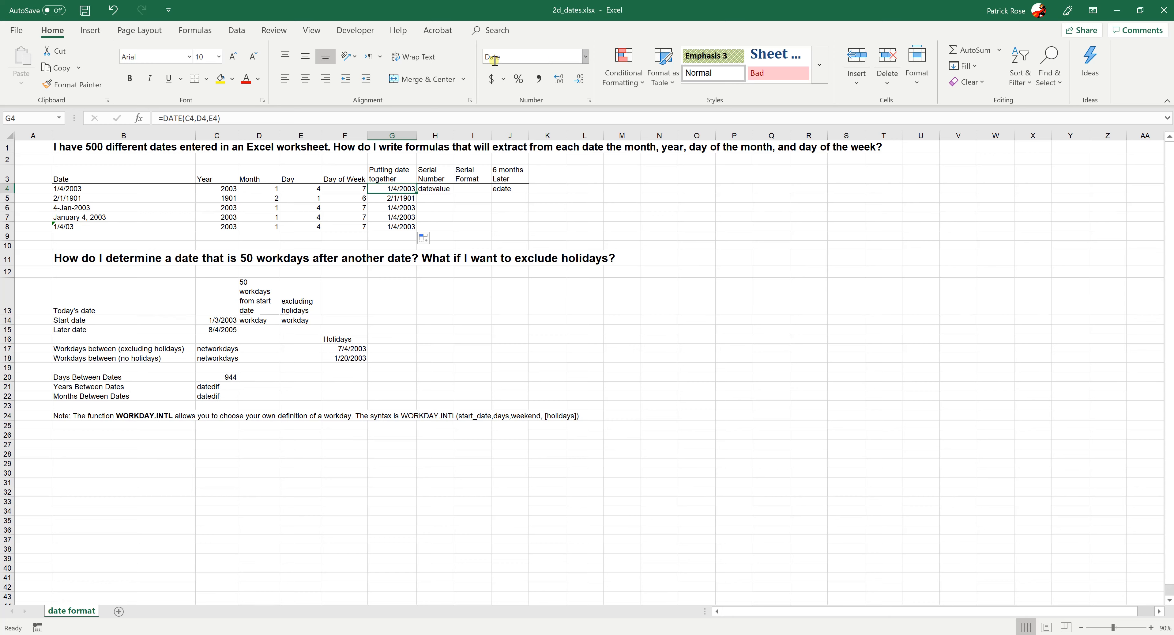
click(585, 58)
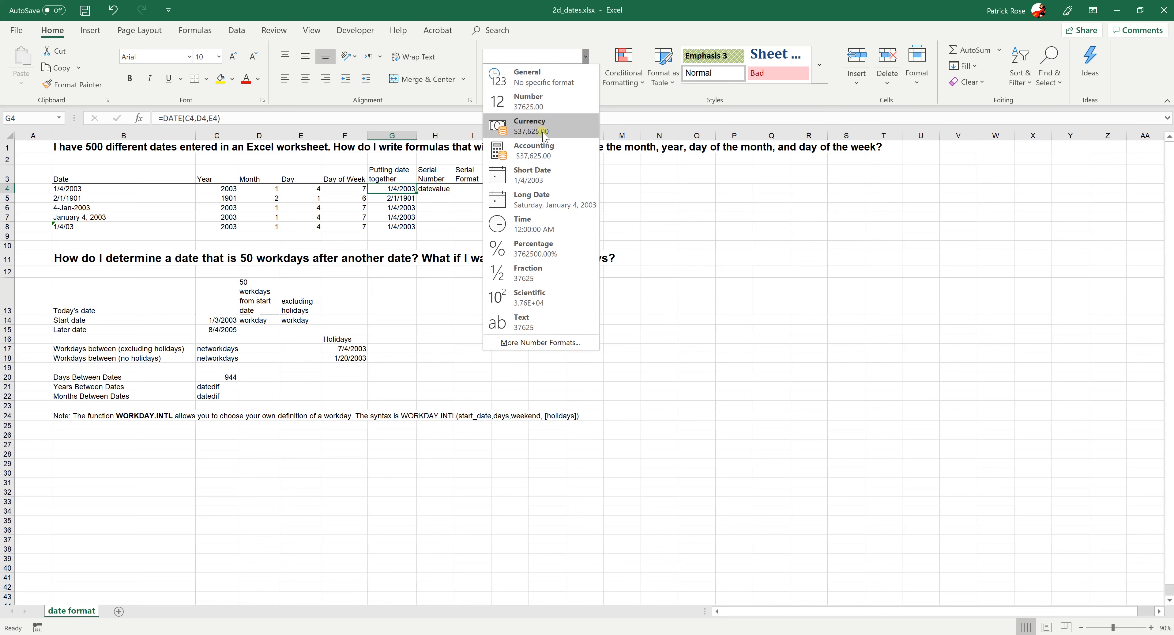
click(527, 206)
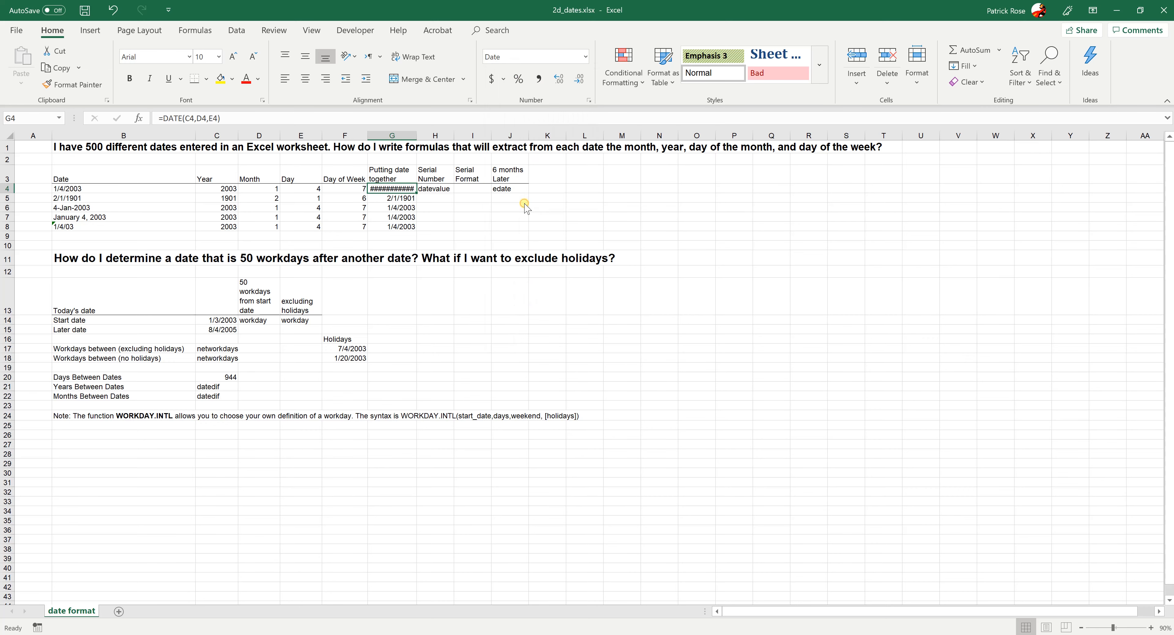
drag(416, 135, 492, 131)
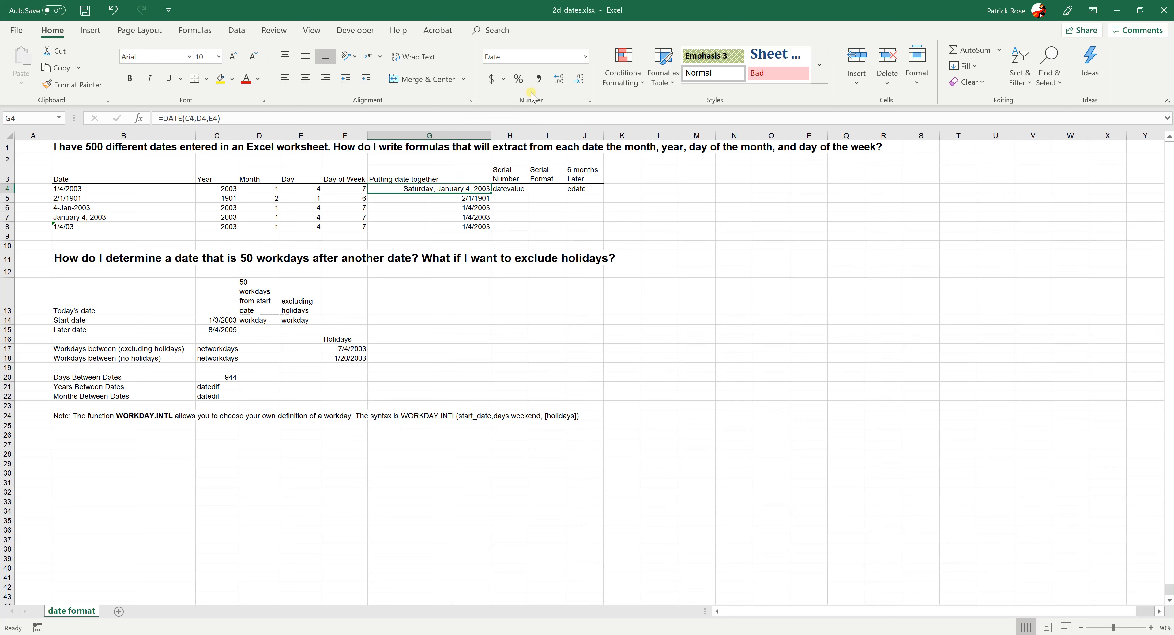
Try out several date types for G4 and apply the 14-Mar-12 type for English (United States)
click(585, 56)
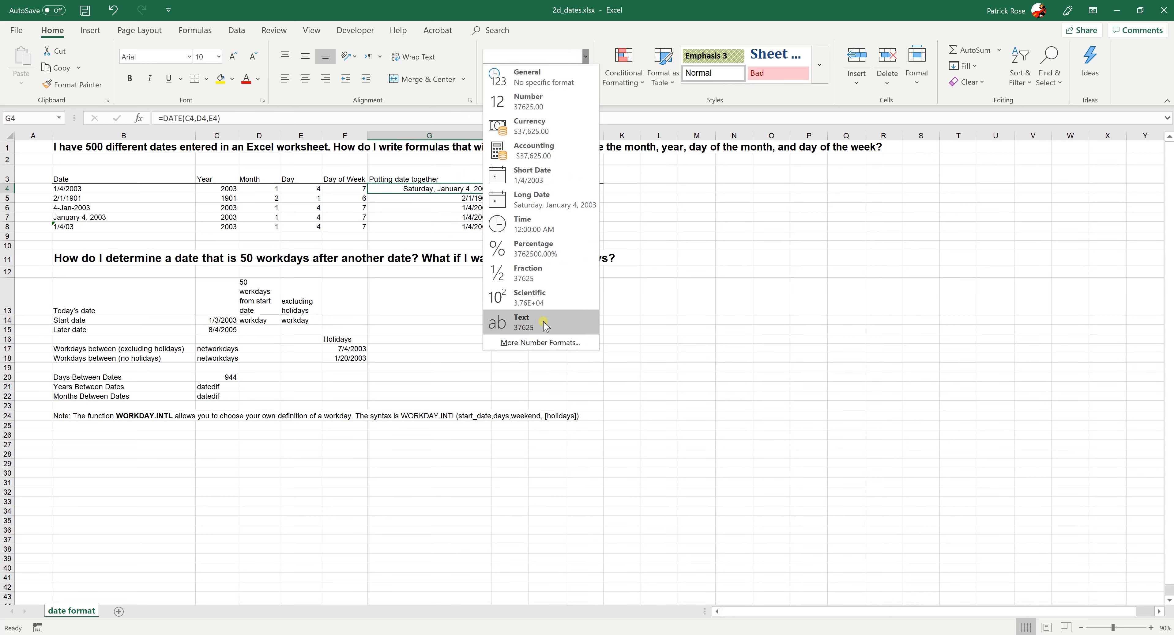
click(534, 343)
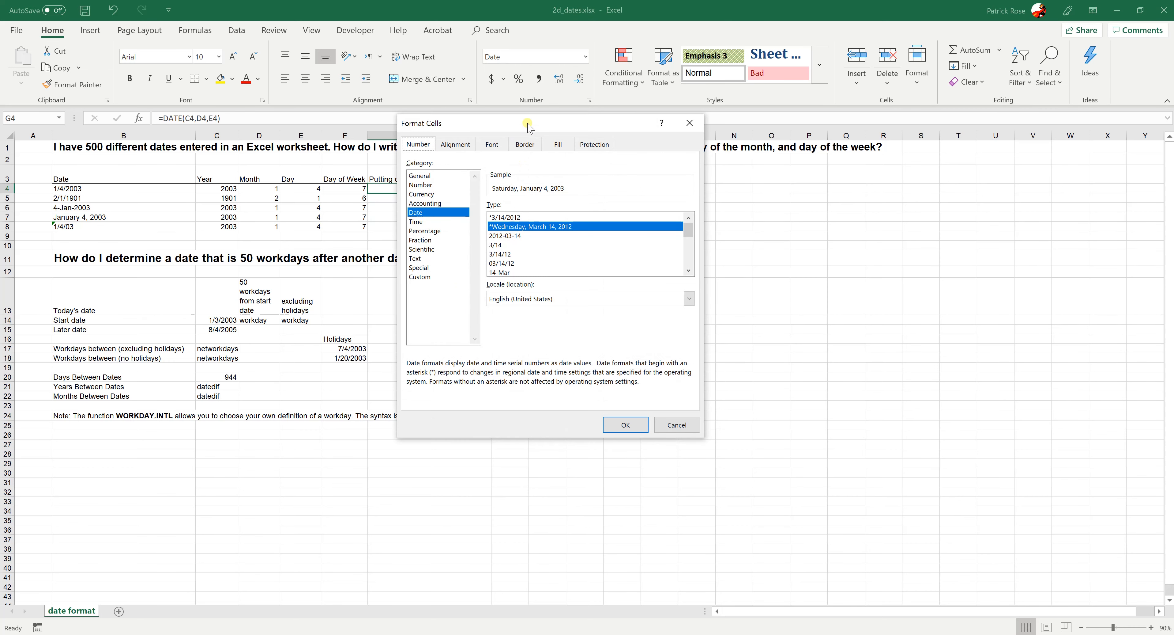
drag(529, 127, 725, 129)
scroll(713, 253, down, 1)
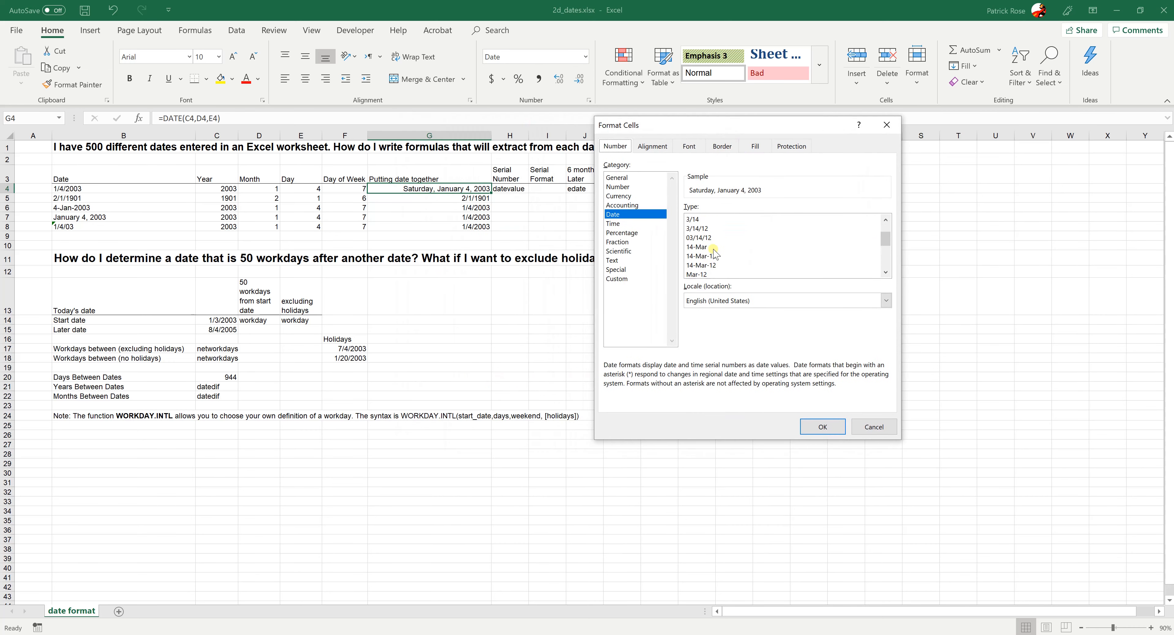
scroll(714, 254, up, 1)
click(708, 238)
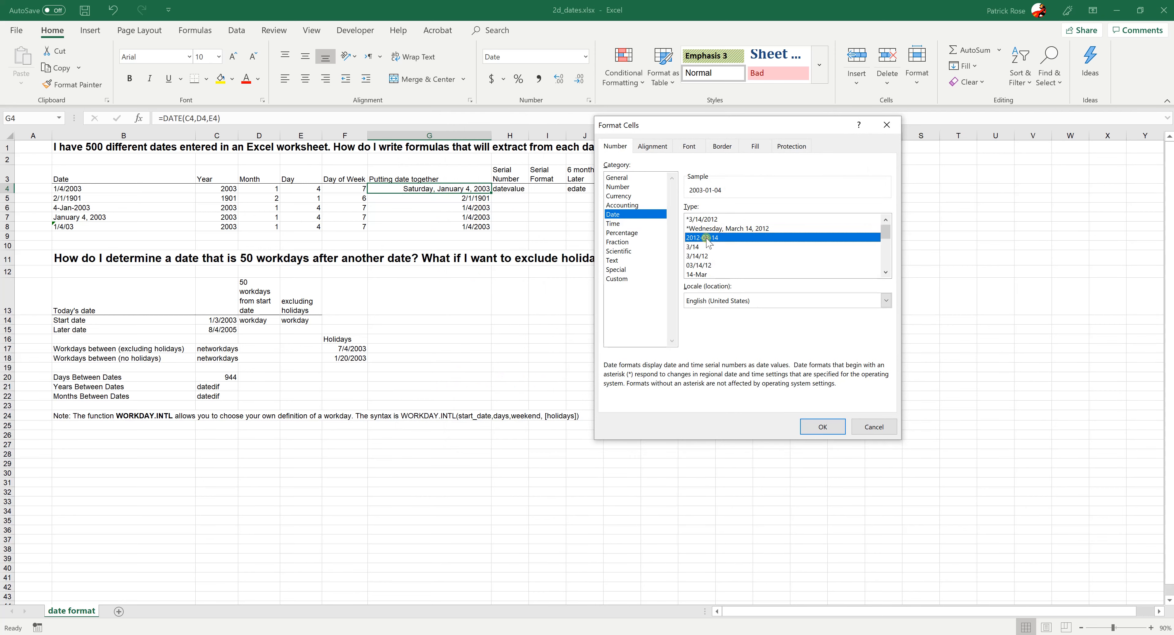
click(706, 248)
click(706, 257)
click(706, 273)
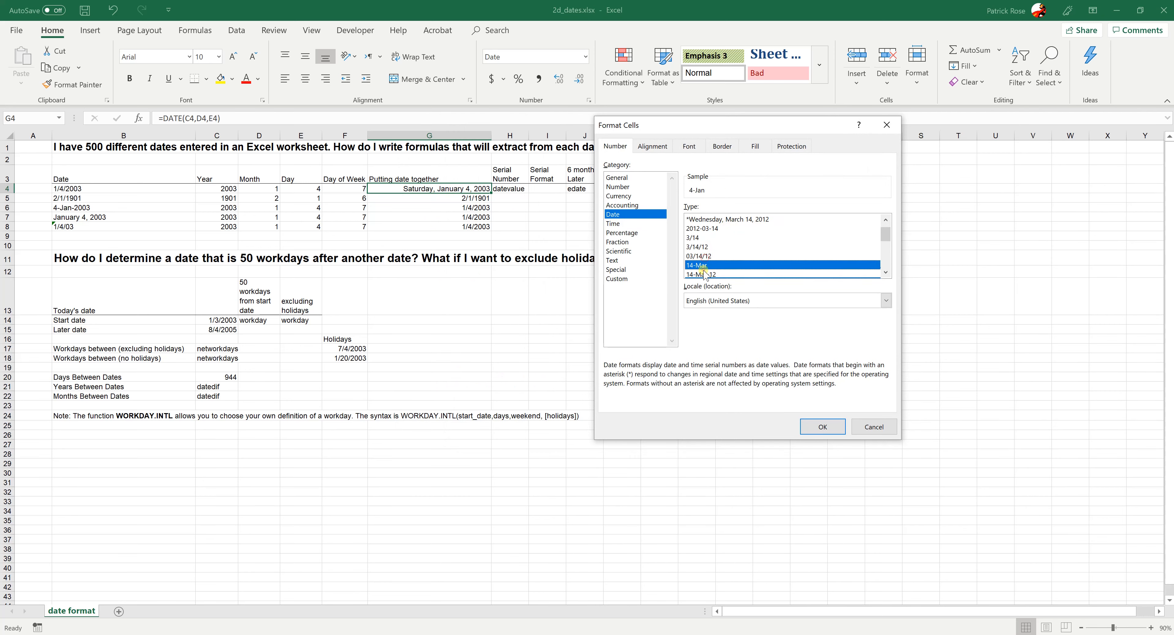
scroll(704, 271, down, 1)
click(701, 246)
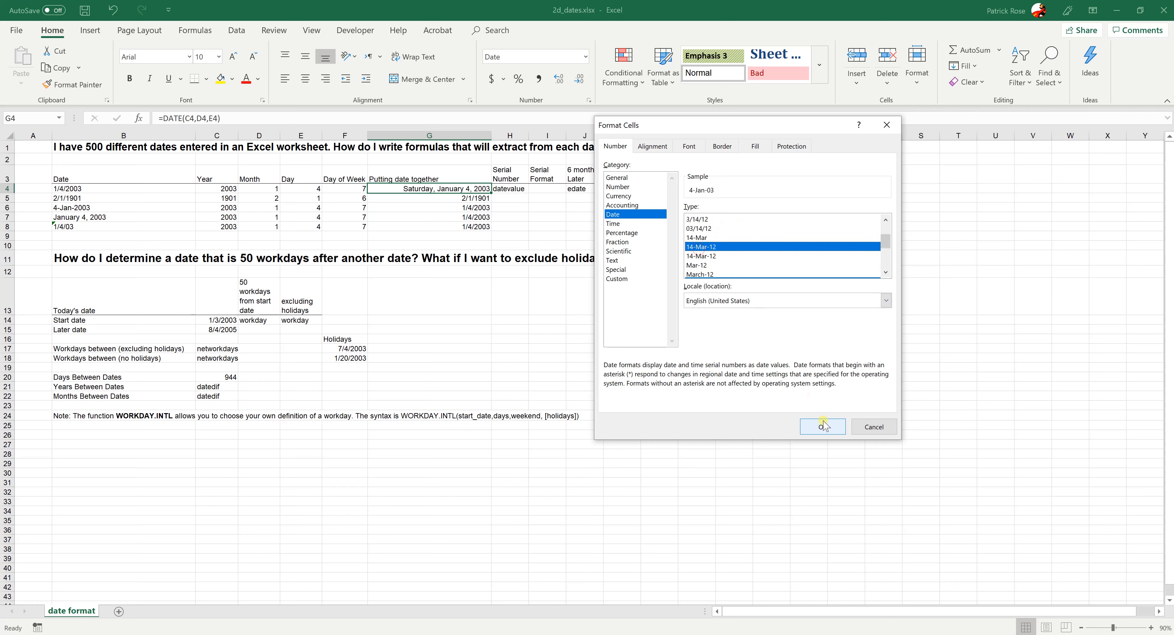
click(822, 426)
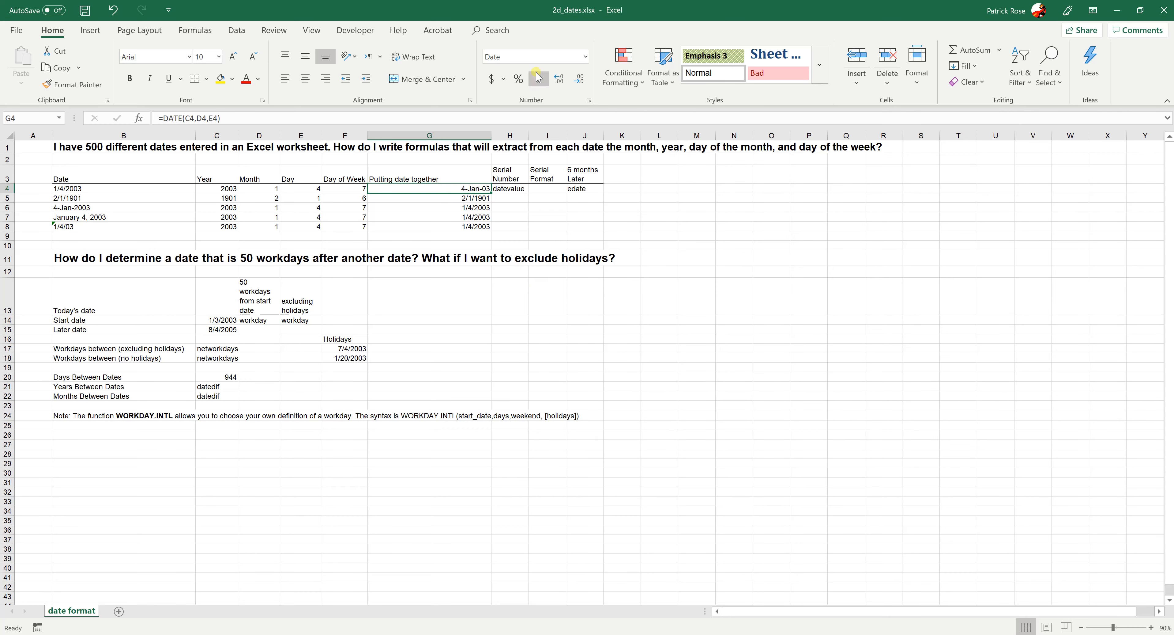
Examine the full list of date types and the Custom format codes available for G4
click(585, 56)
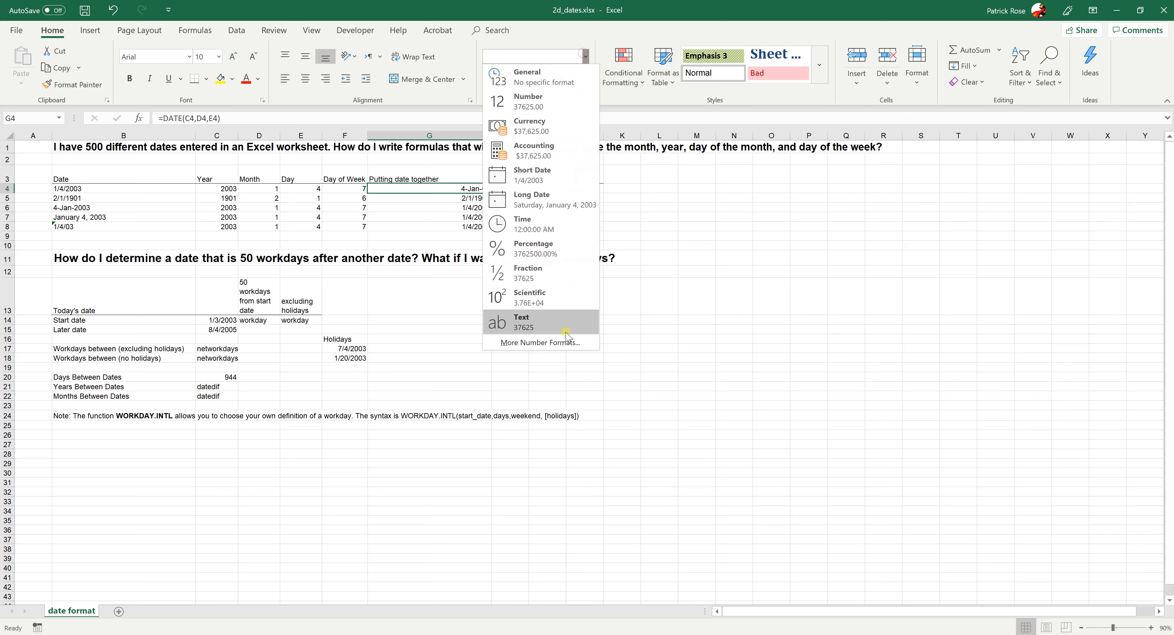
click(567, 342)
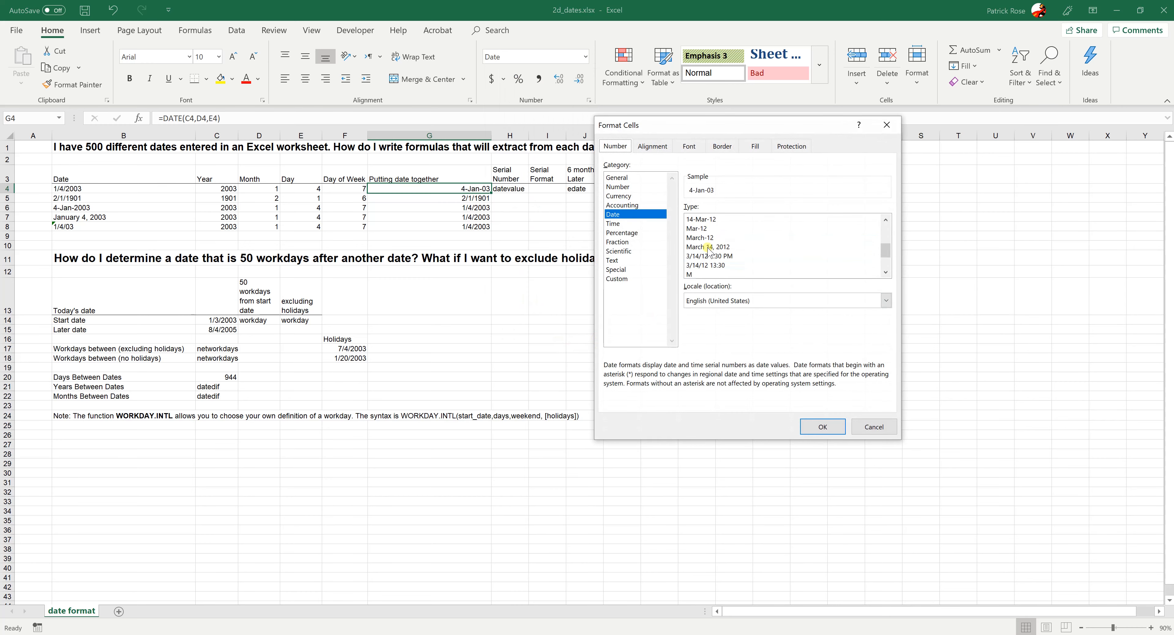
scroll(710, 249, up, 3)
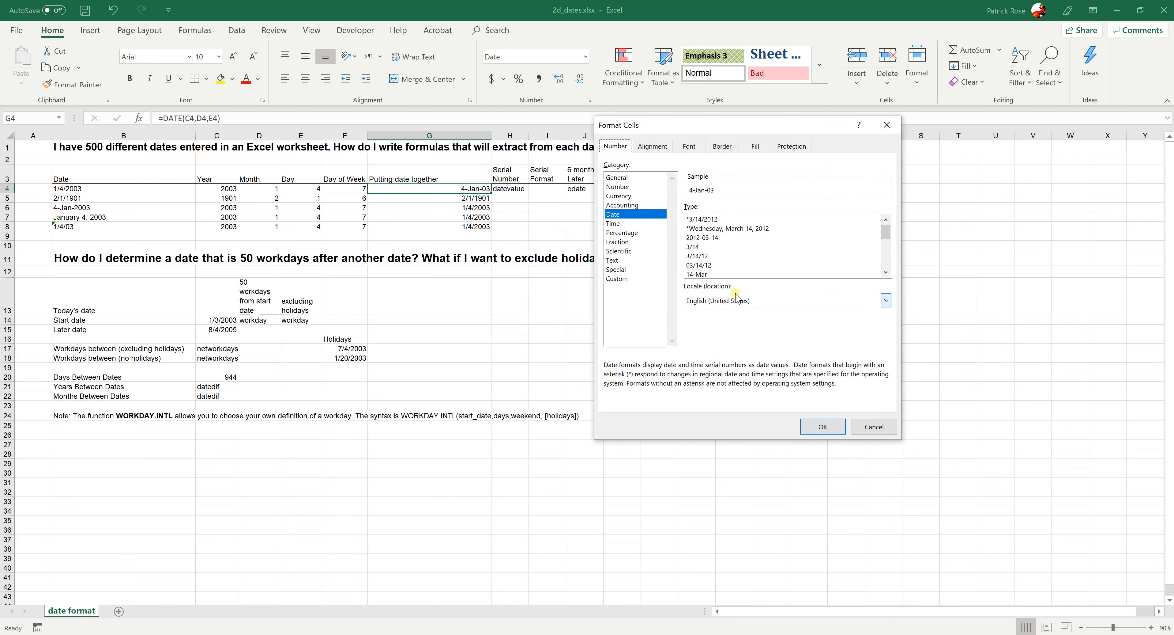
scroll(731, 270, down, 4)
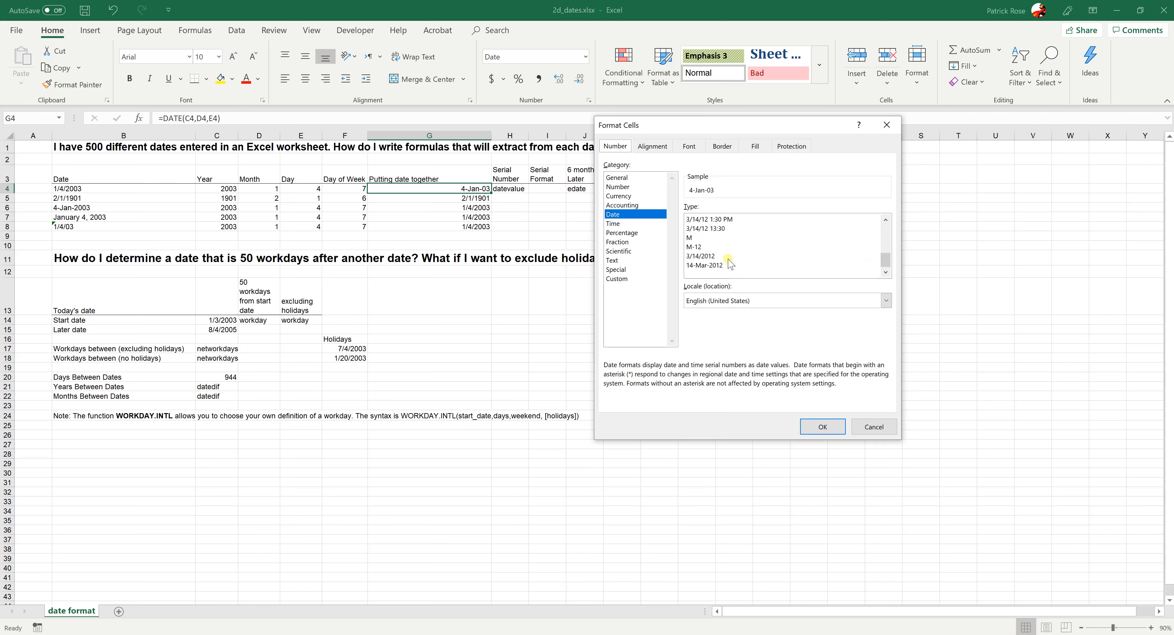
click(629, 279)
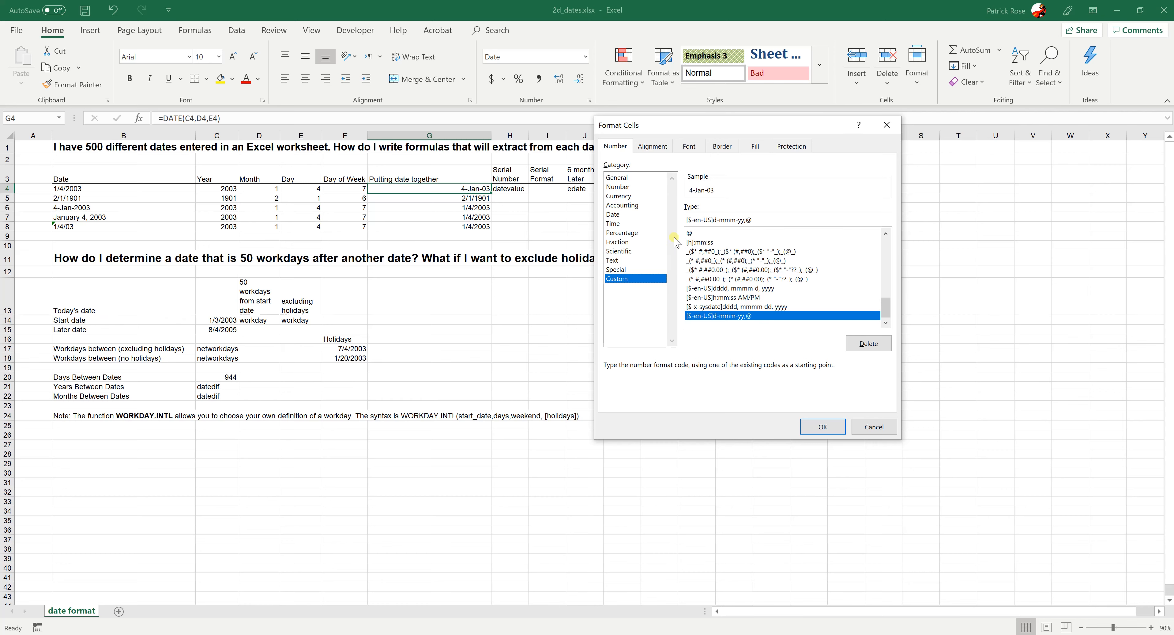
click(855, 425)
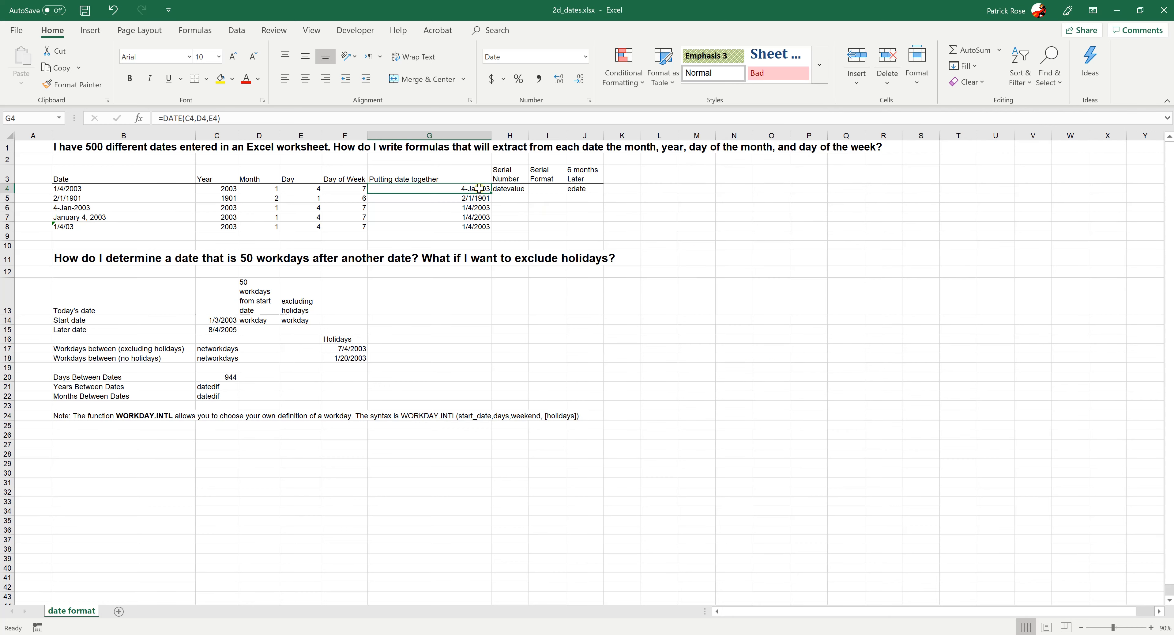
Format G4:G8 as Short Date and narrow column G to fit the shorter dates
drag(479, 188, 471, 230)
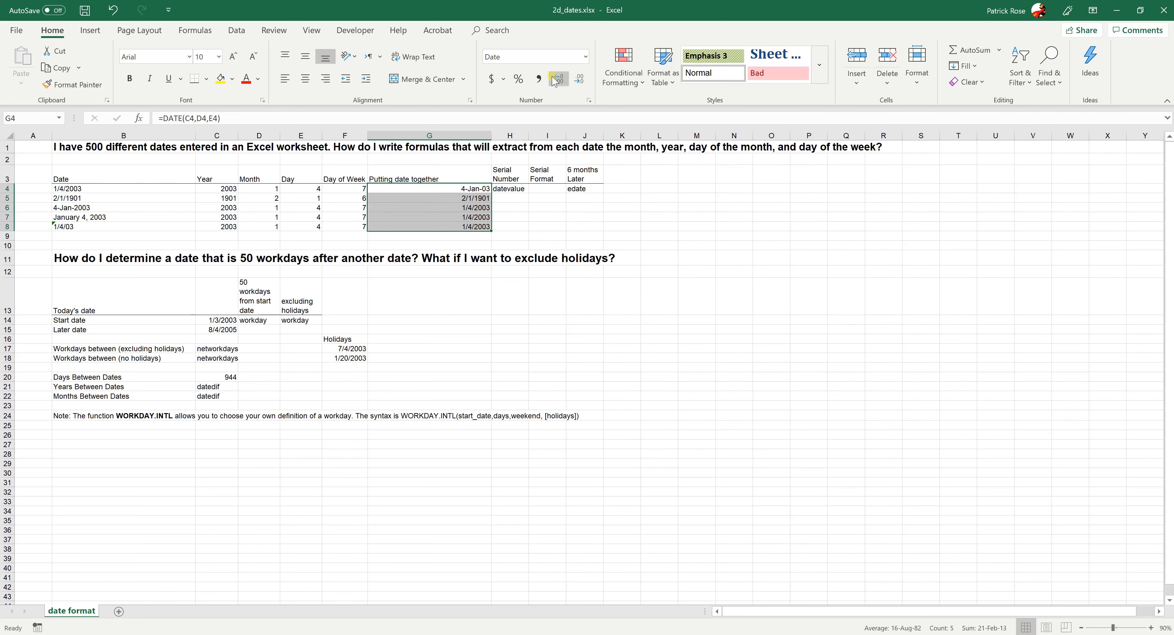
click(586, 57)
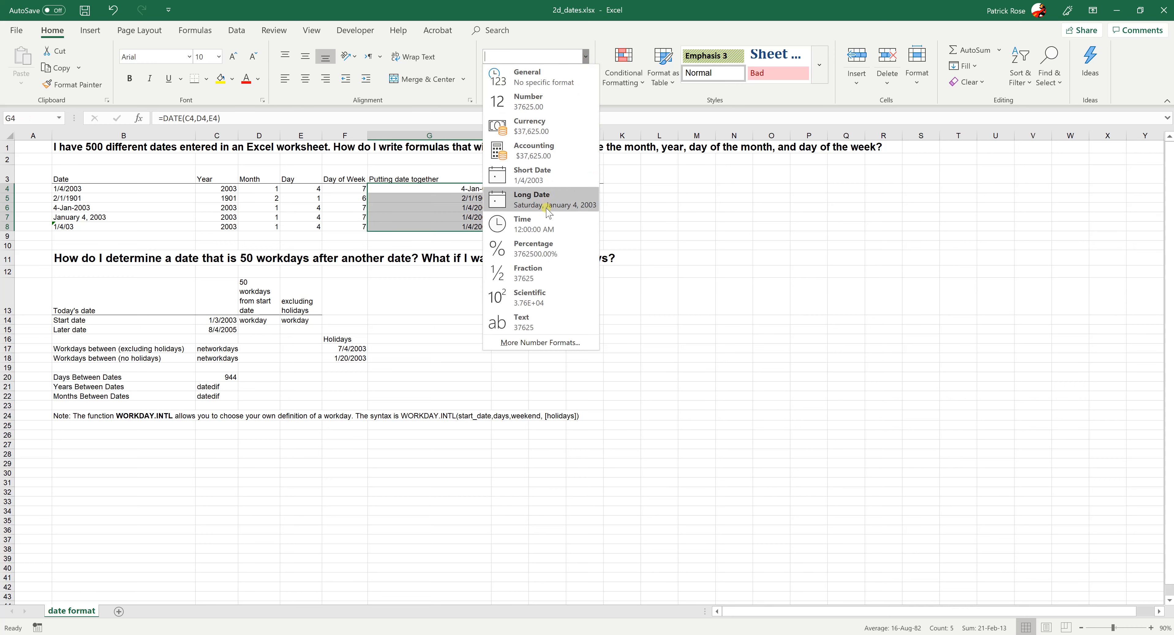
click(541, 177)
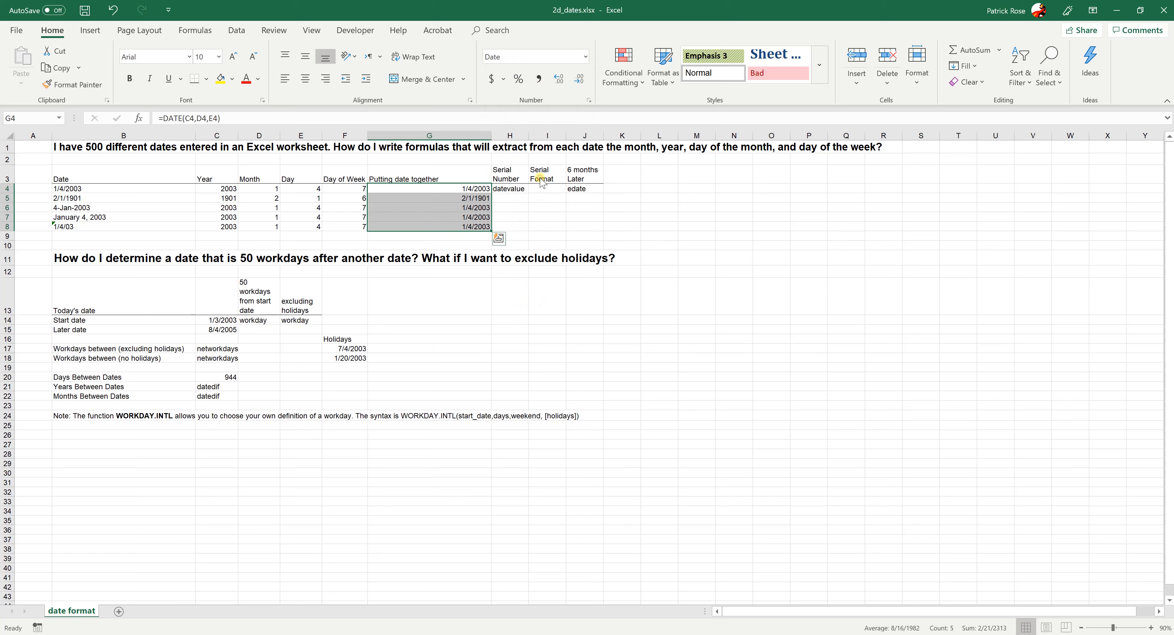
click(563, 221)
drag(491, 135, 432, 136)
click(422, 185)
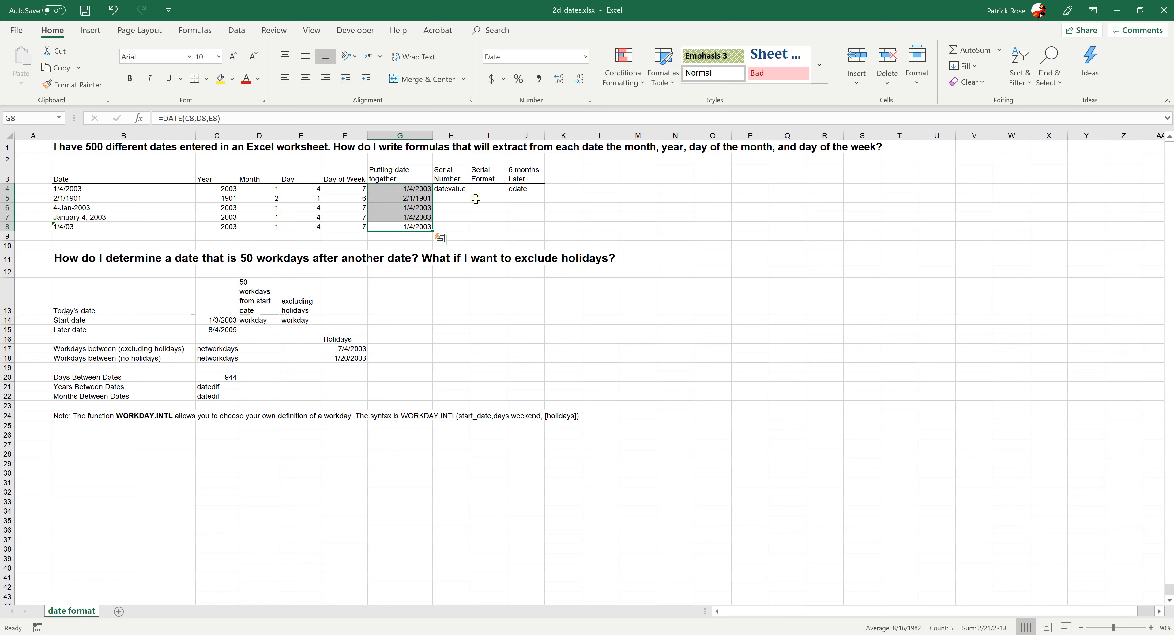
Replace the text in H4 with the formula =DATEVALUE(B4) to get the date's serial number
click(444, 190)
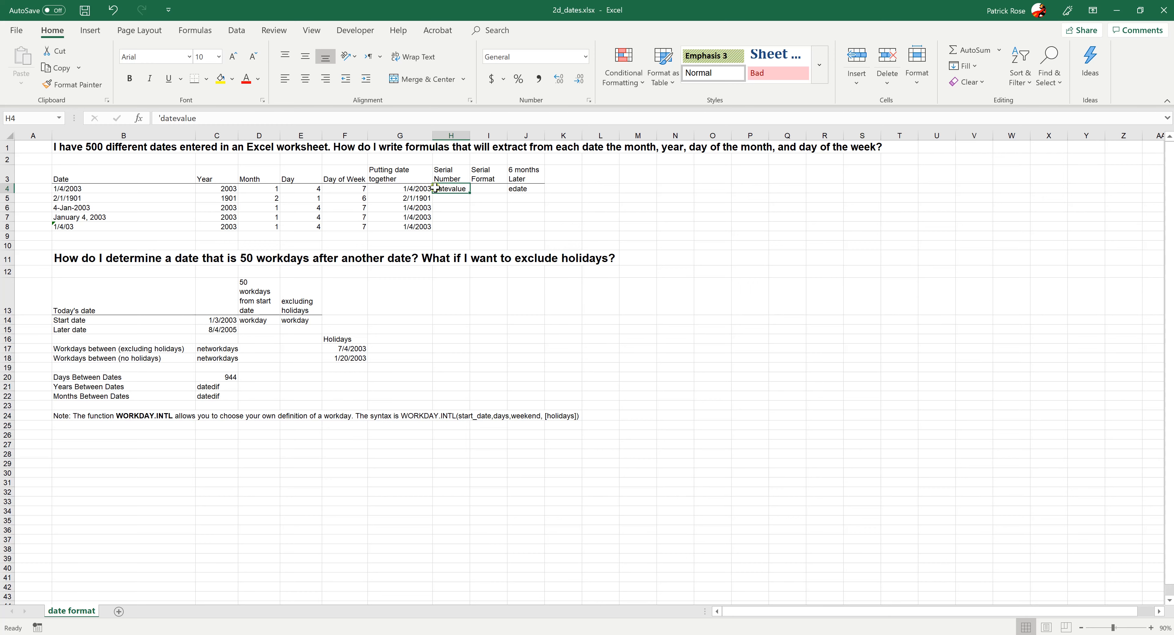
click(158, 118)
key(Delete)
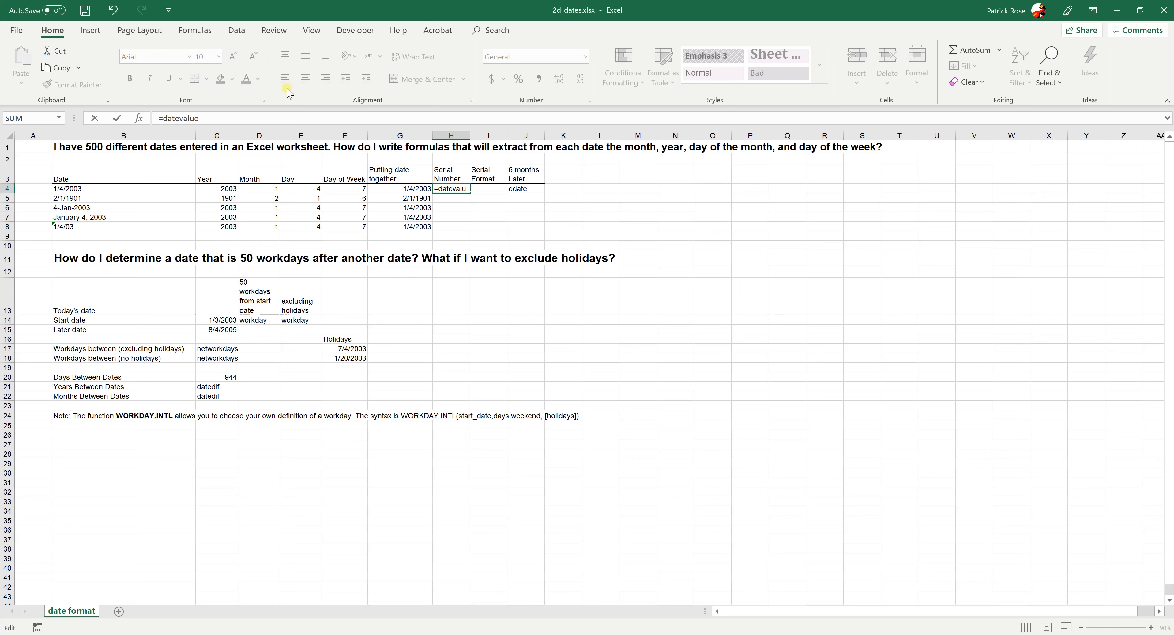
text(=)
text(()
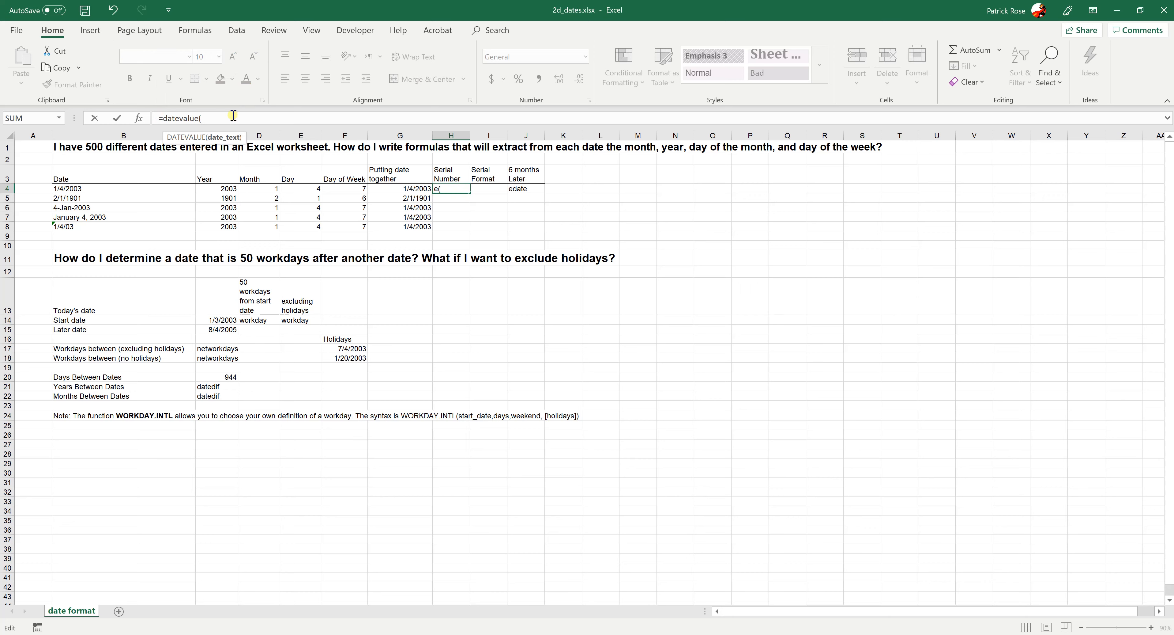
click(115, 190)
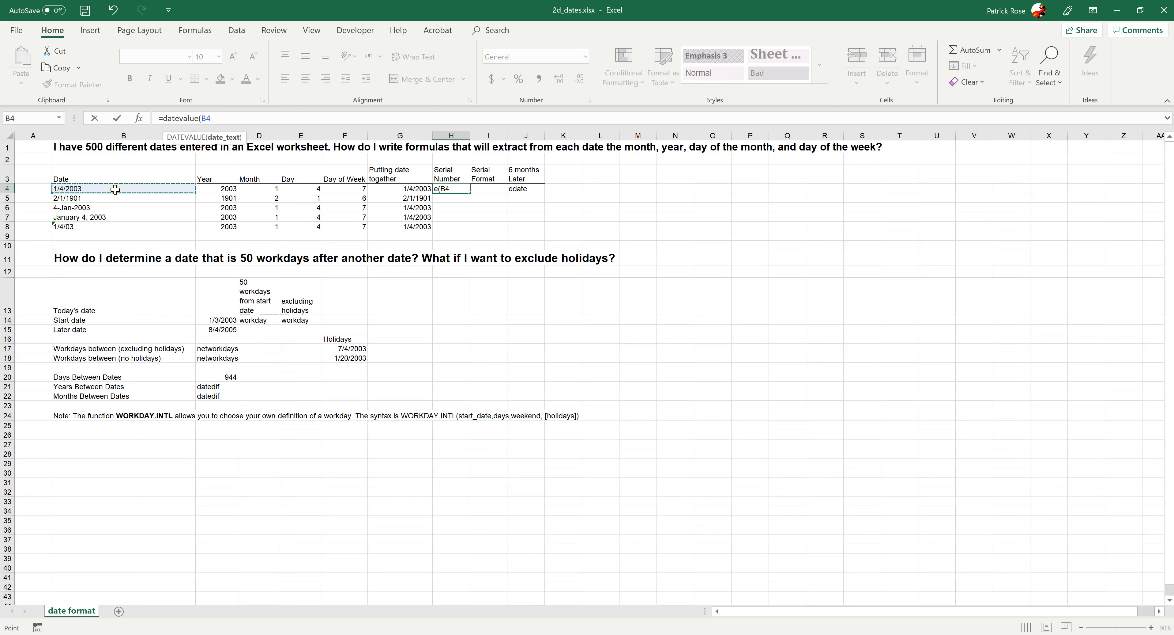
key(Return)
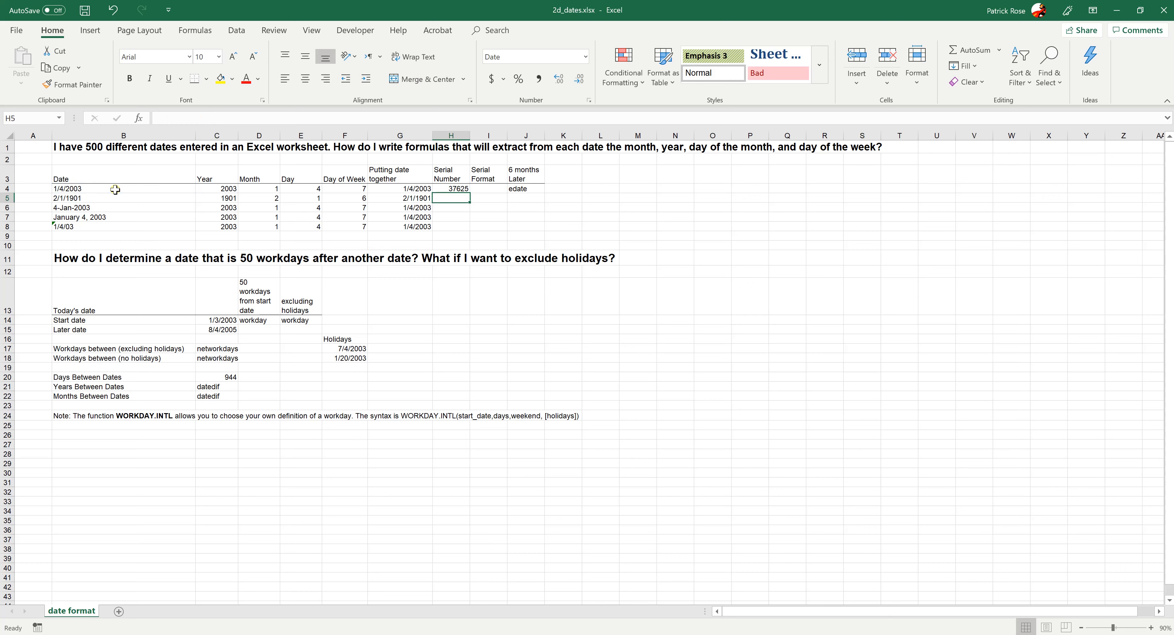
Copy the DATEVALUE formula from H4 down through H8
click(459, 188)
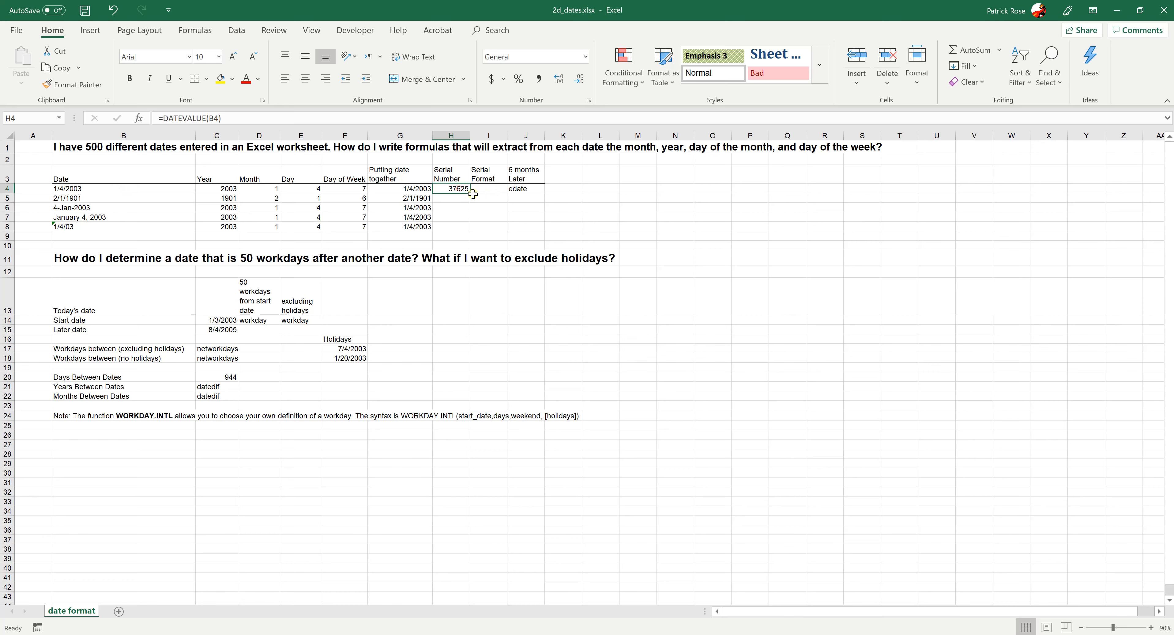
drag(470, 193, 460, 233)
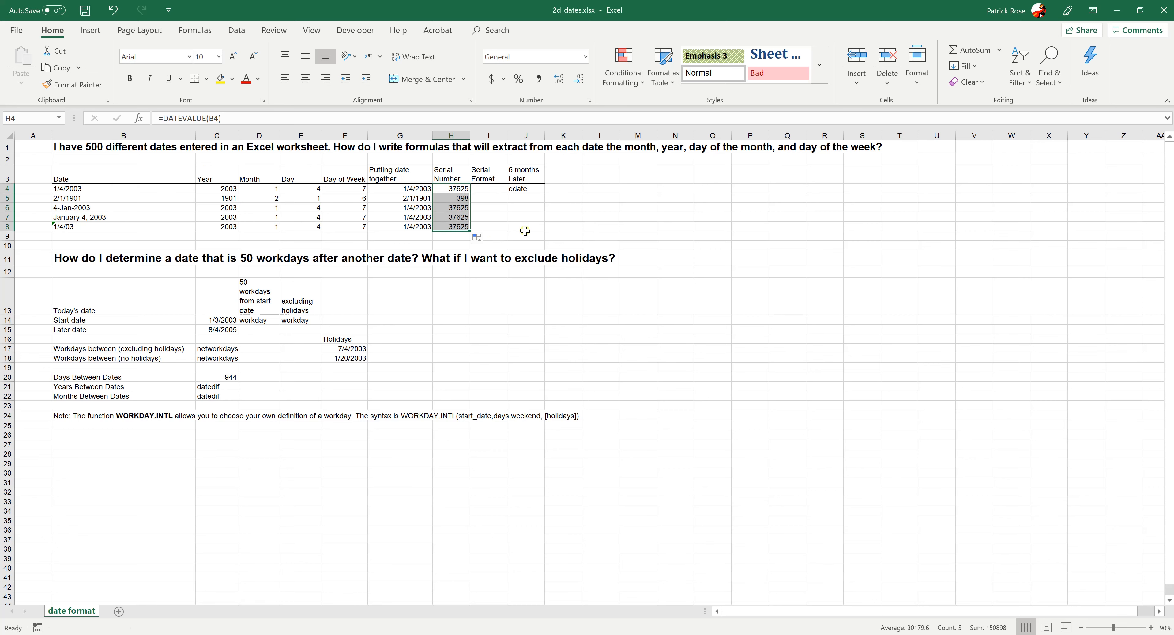
click(520, 227)
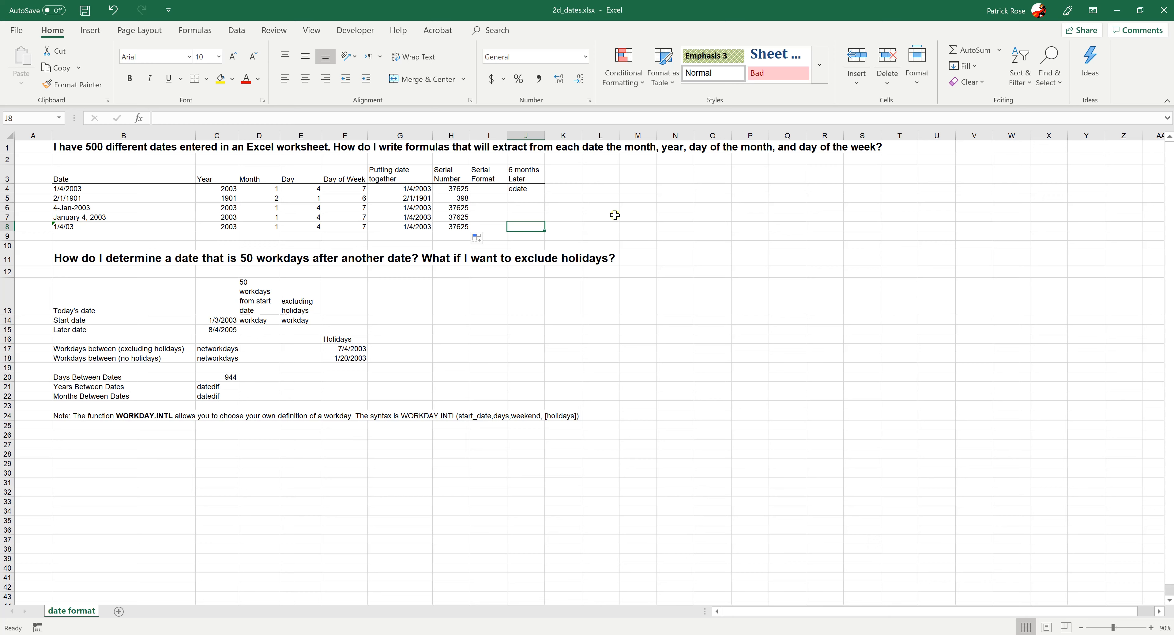
Compare the serial numbers in H4 and H5 with their source dates in B4 and B5, and review the range H4:H8
click(446, 191)
click(85, 190)
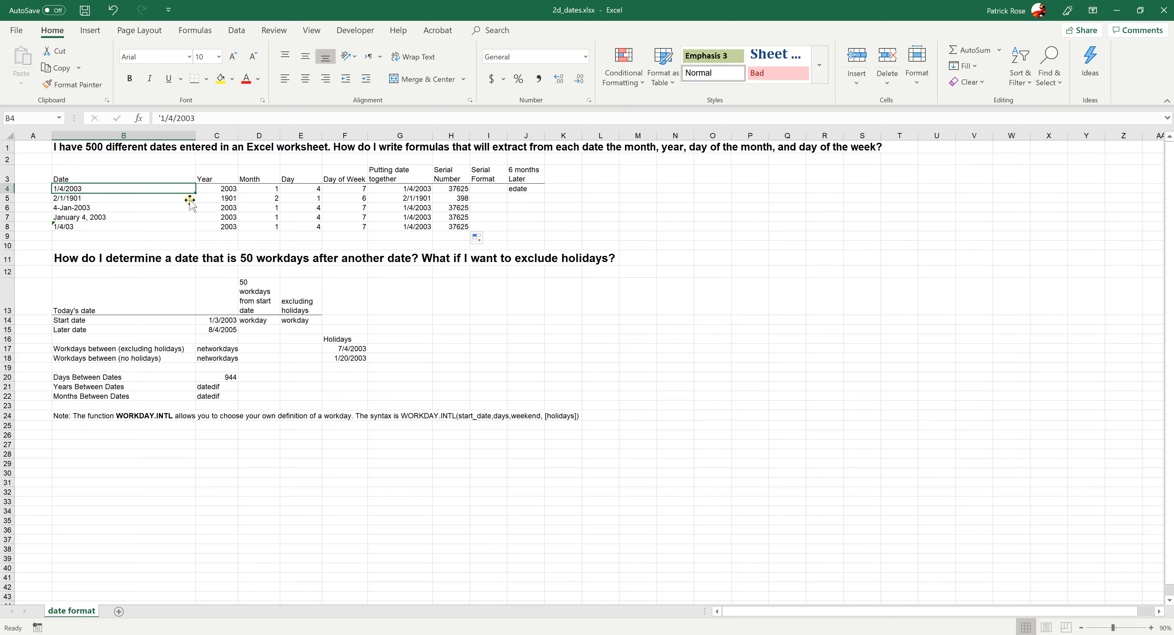
click(446, 188)
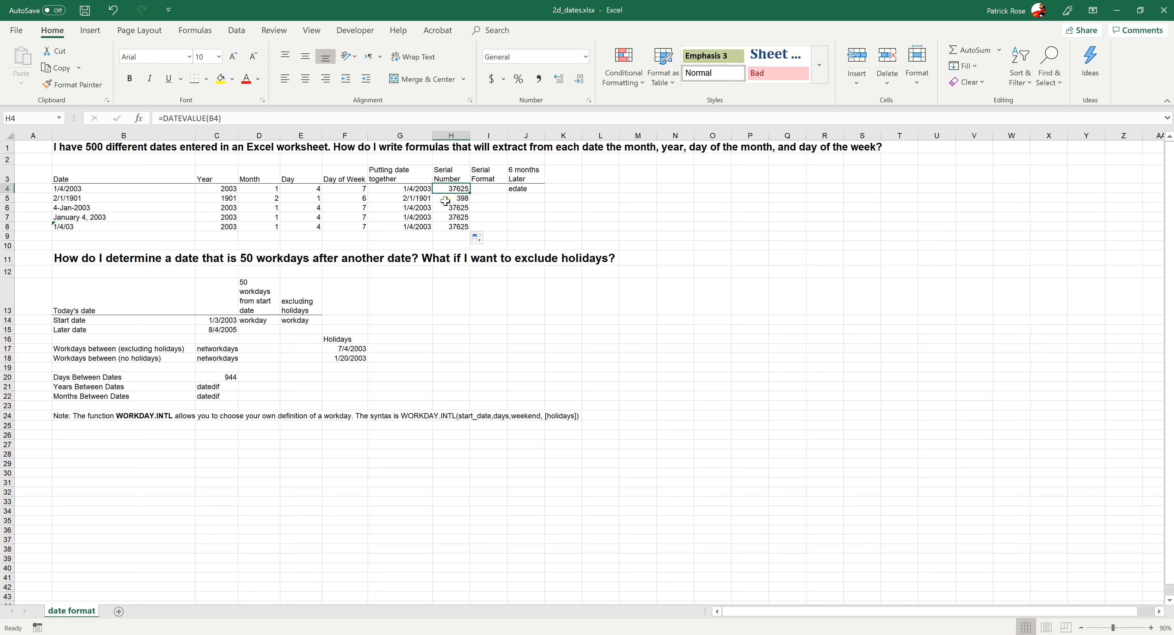
click(445, 200)
click(87, 196)
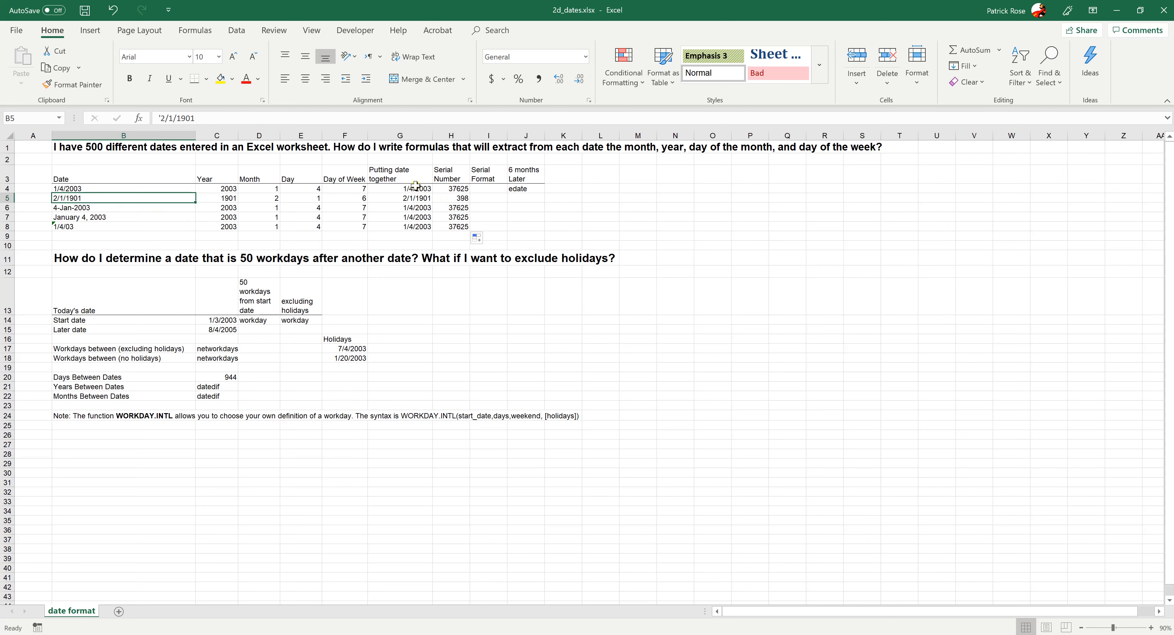
click(461, 198)
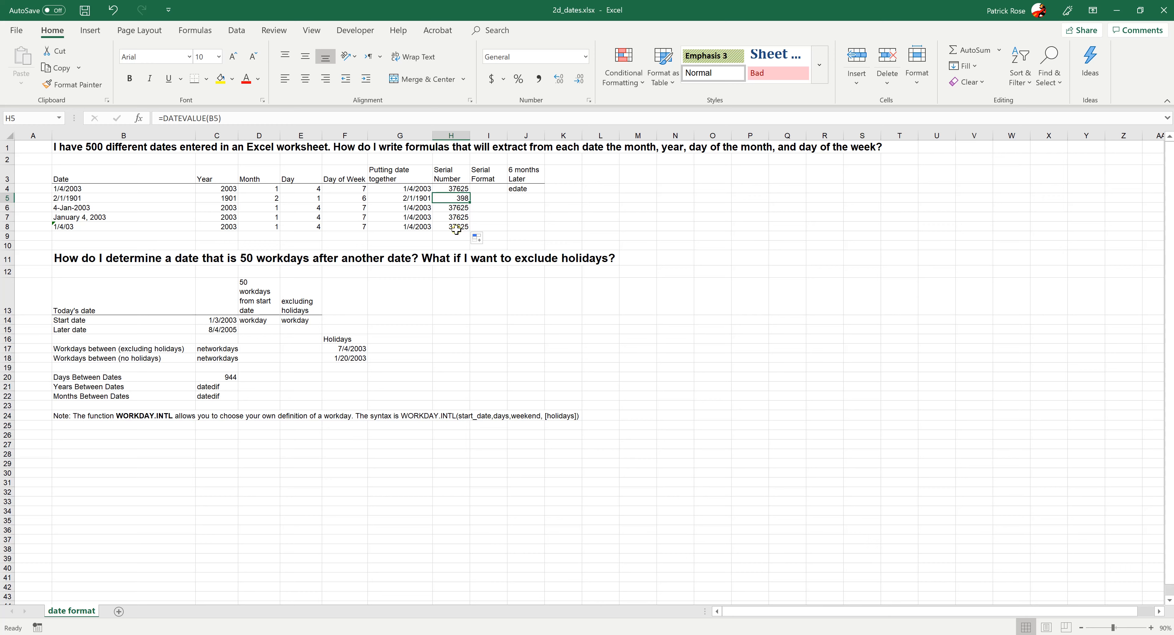
click(498, 200)
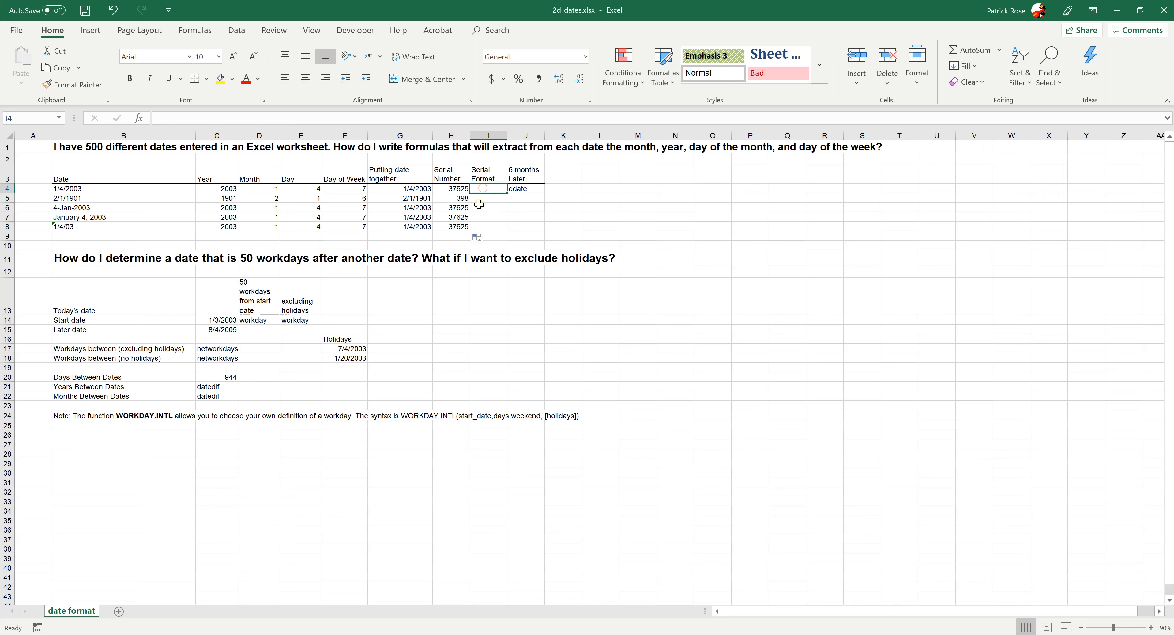
click(477, 209)
click(485, 189)
drag(457, 190, 450, 231)
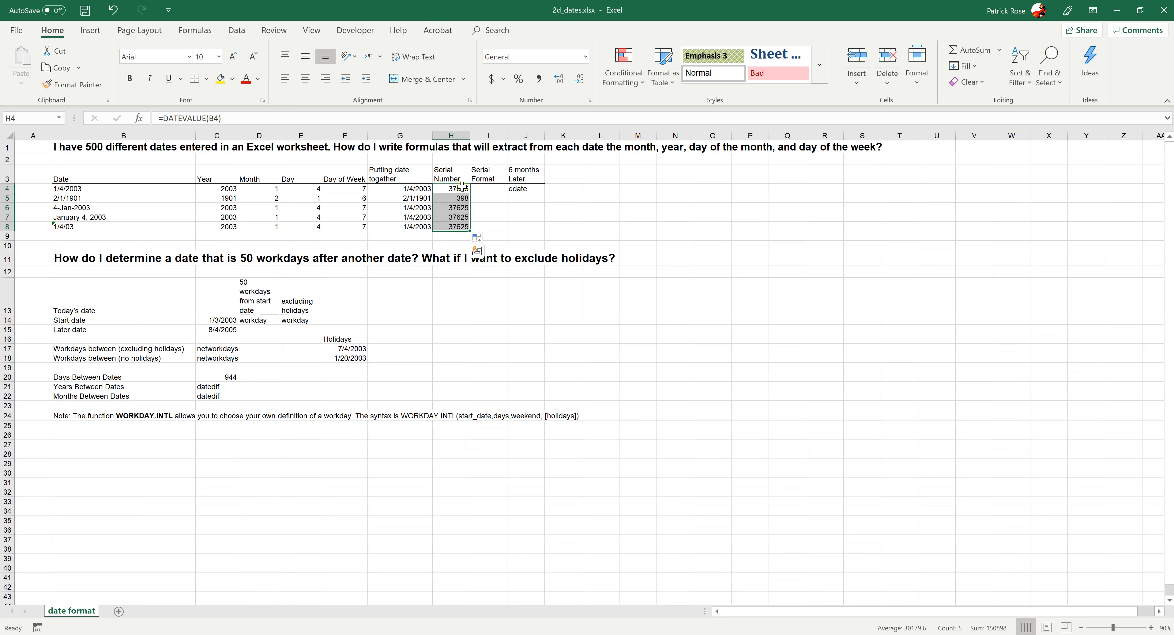
Enter =H4 in I4 to reference the serial number and copy the formula down through I8
click(492, 189)
text(=)
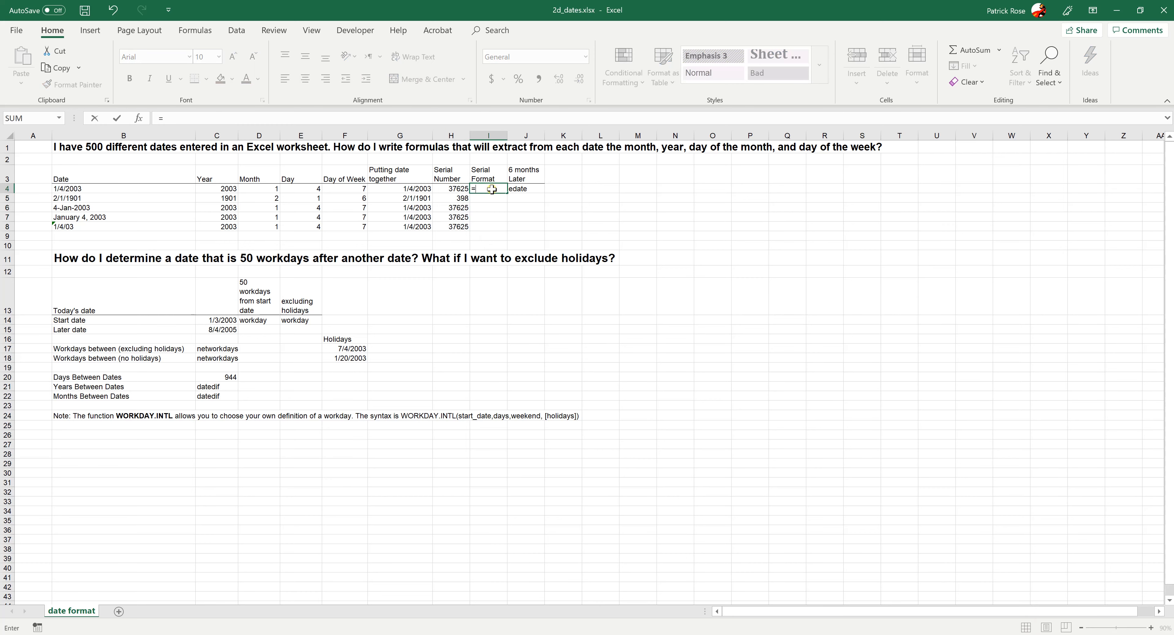
click(461, 190)
key(Return)
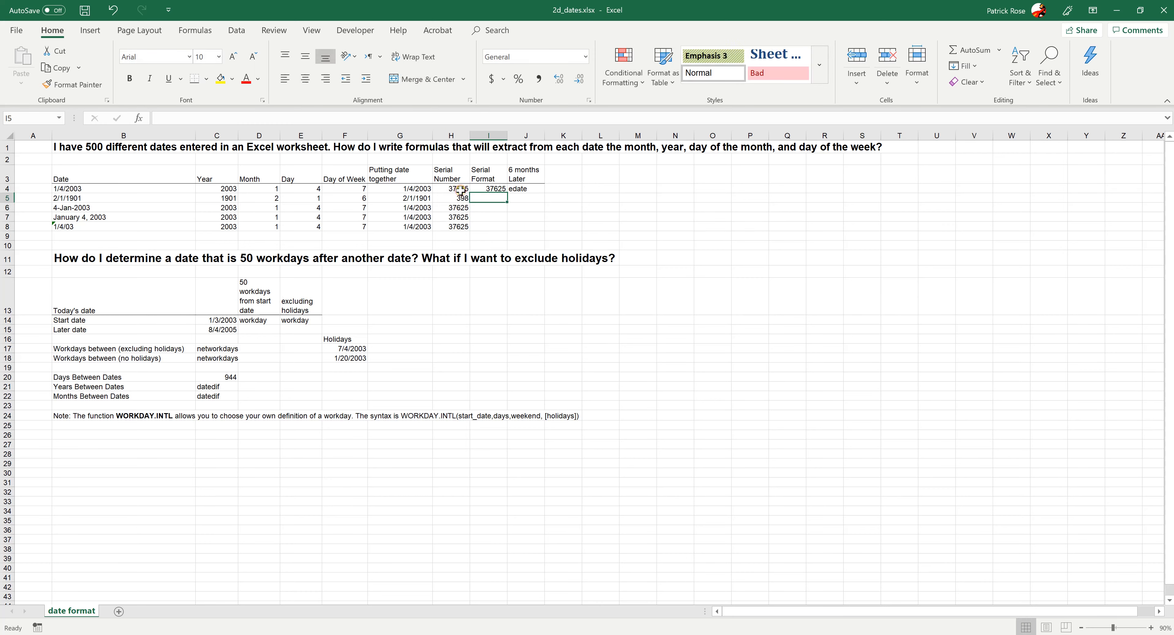
click(501, 189)
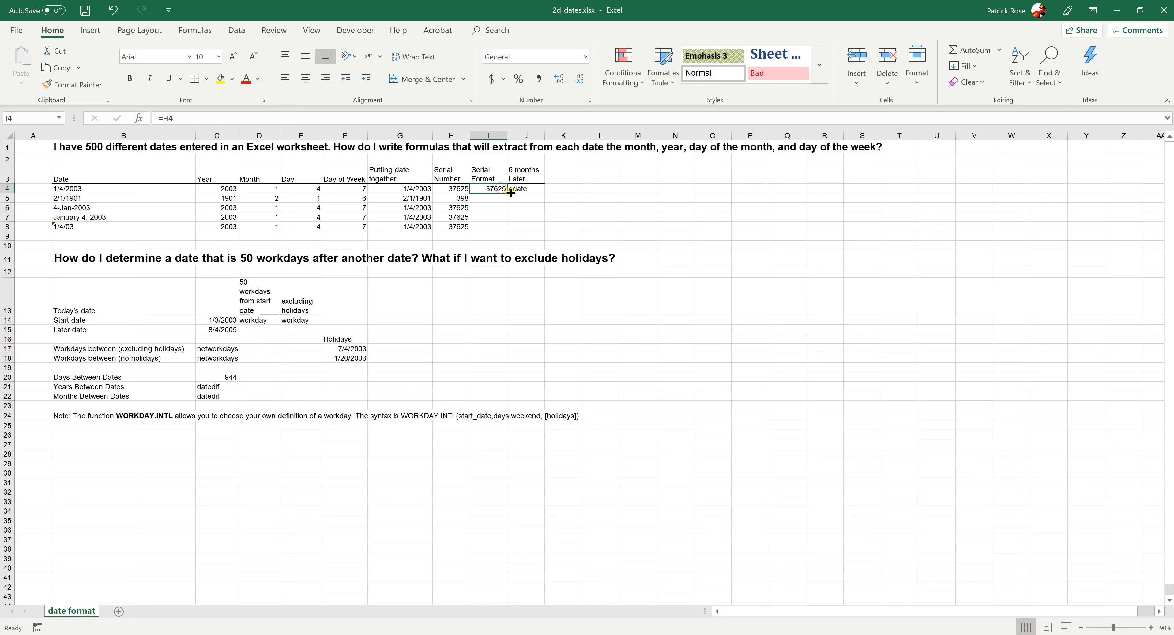
drag(506, 193, 503, 227)
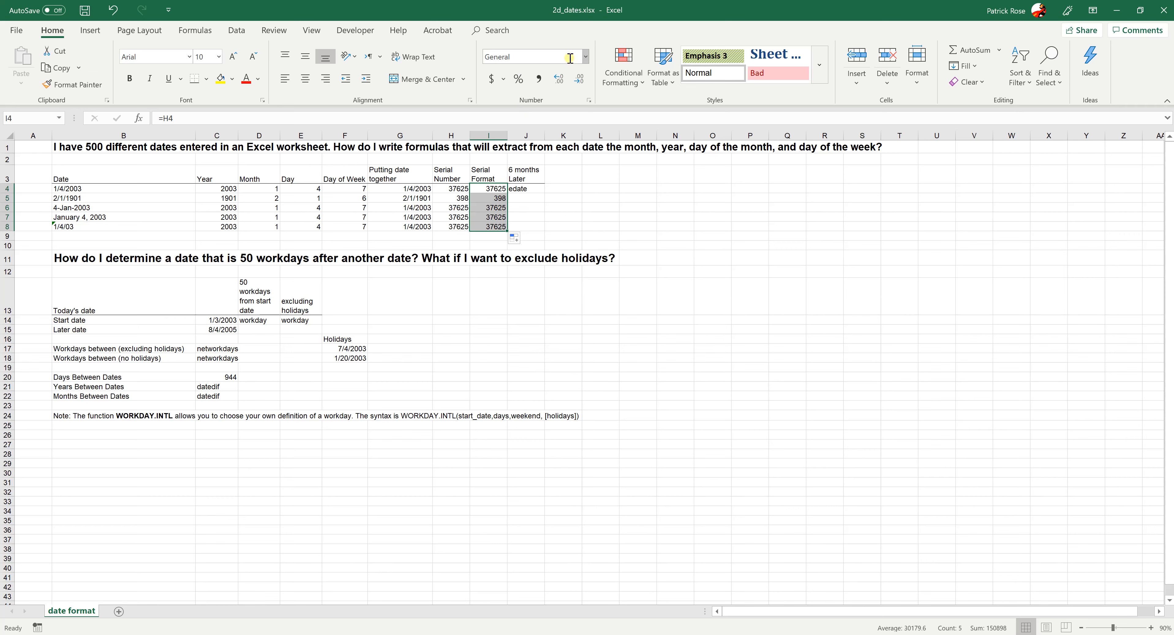
Format the serial values in I4:I8 as Short Date
click(585, 57)
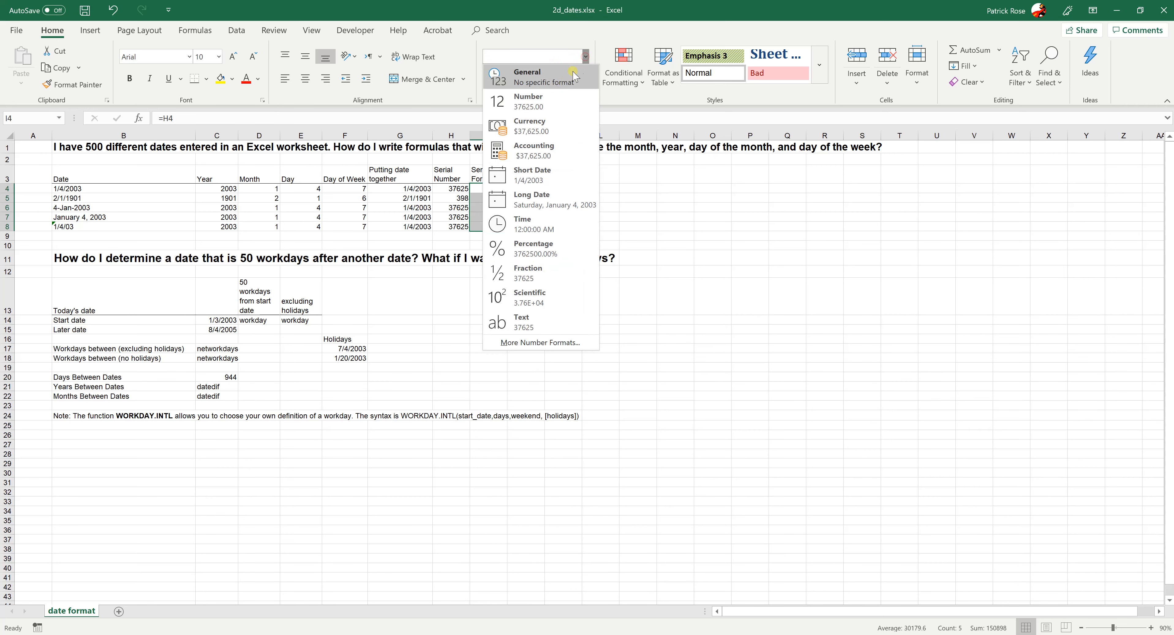
click(544, 176)
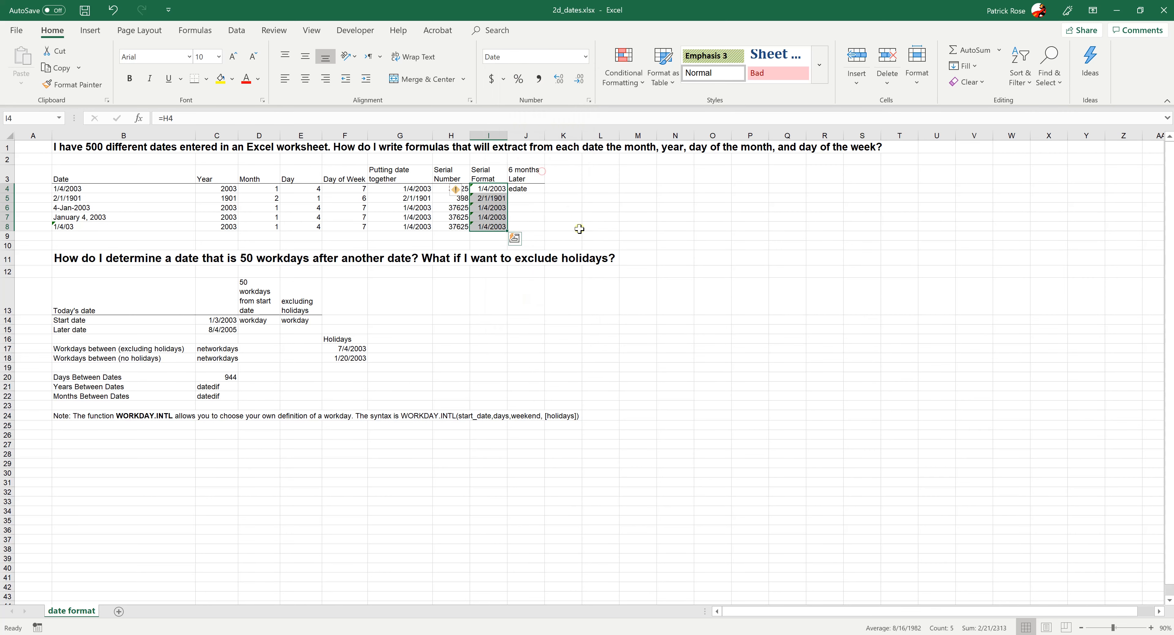
click(563, 226)
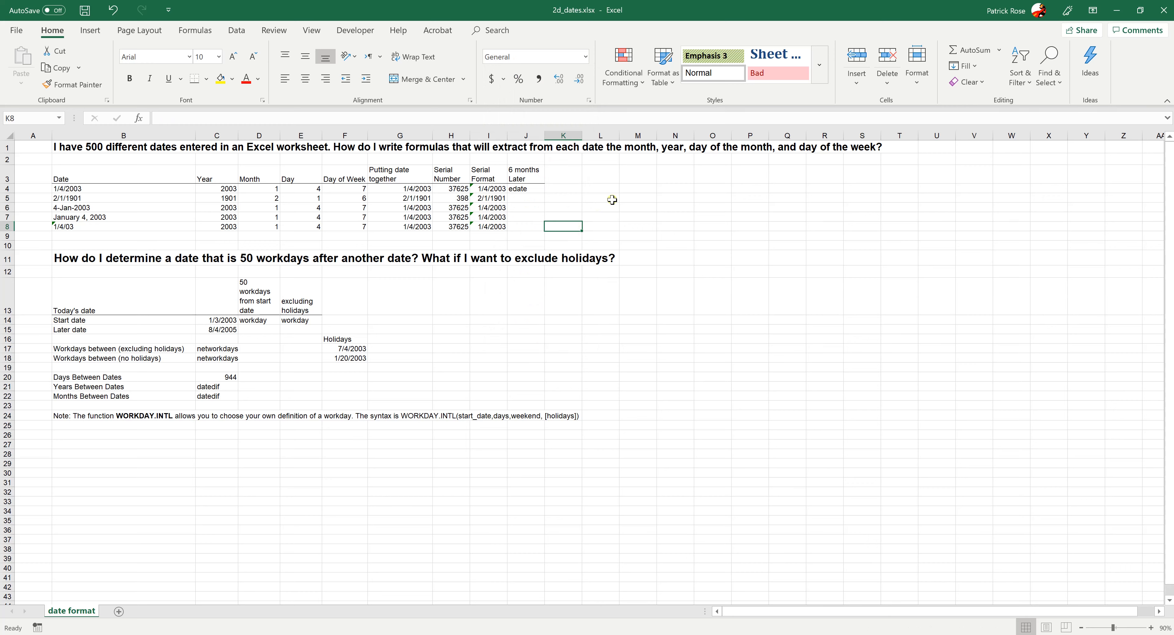
Return the number format of I4:I8 to General
drag(486, 188, 477, 225)
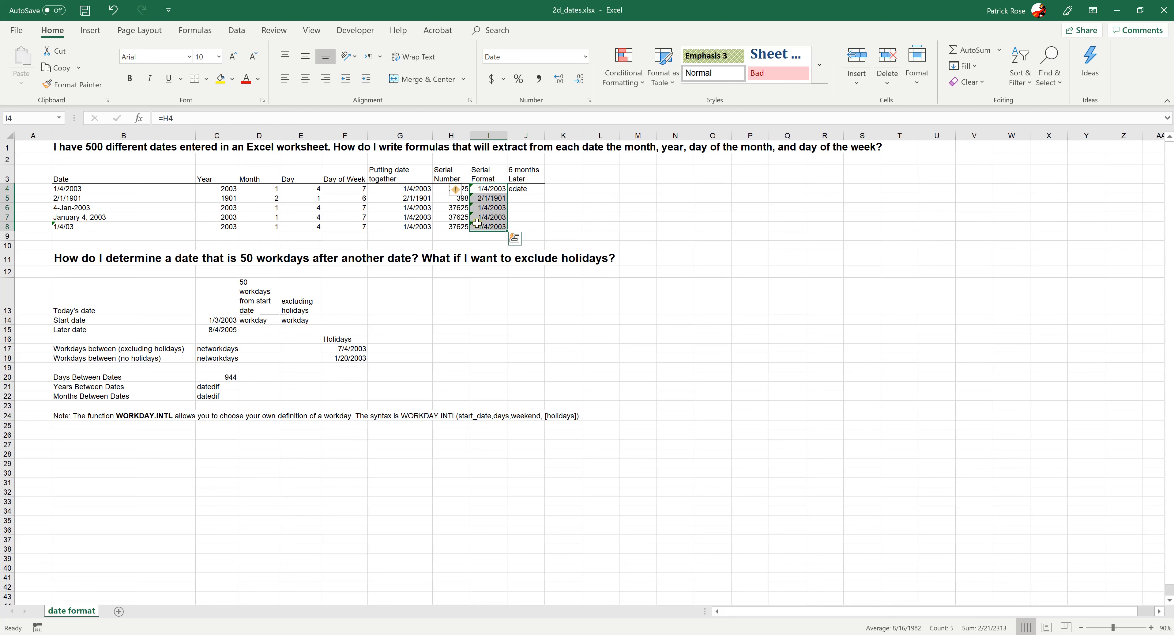
click(587, 57)
click(554, 76)
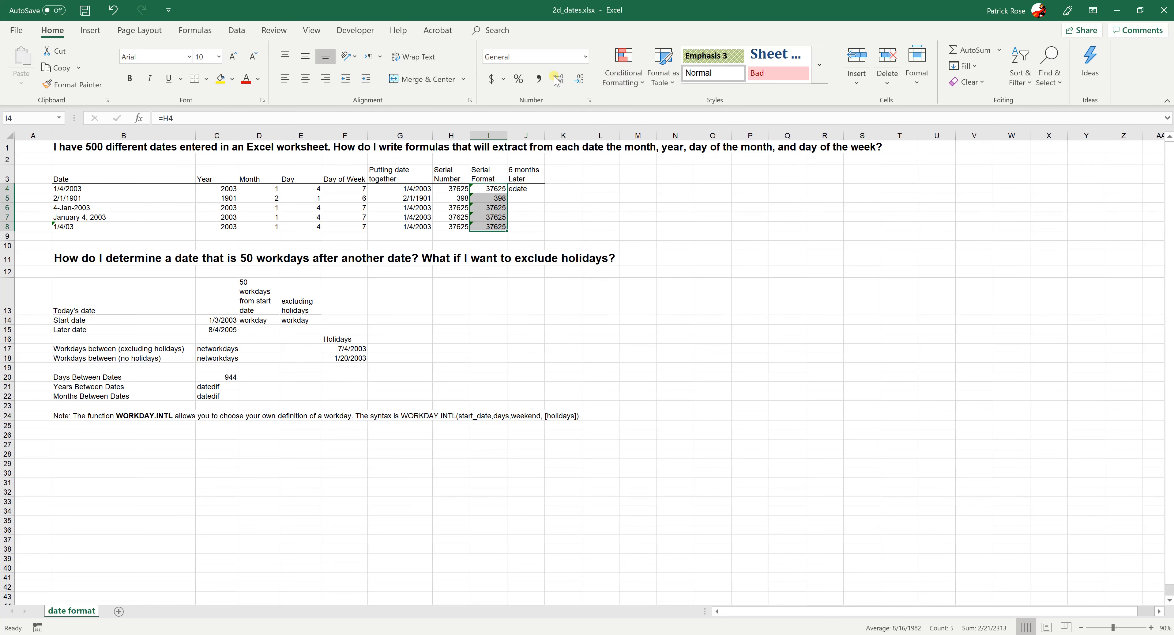
click(582, 207)
Apply the General number format to the rebuilt date in G4
click(410, 189)
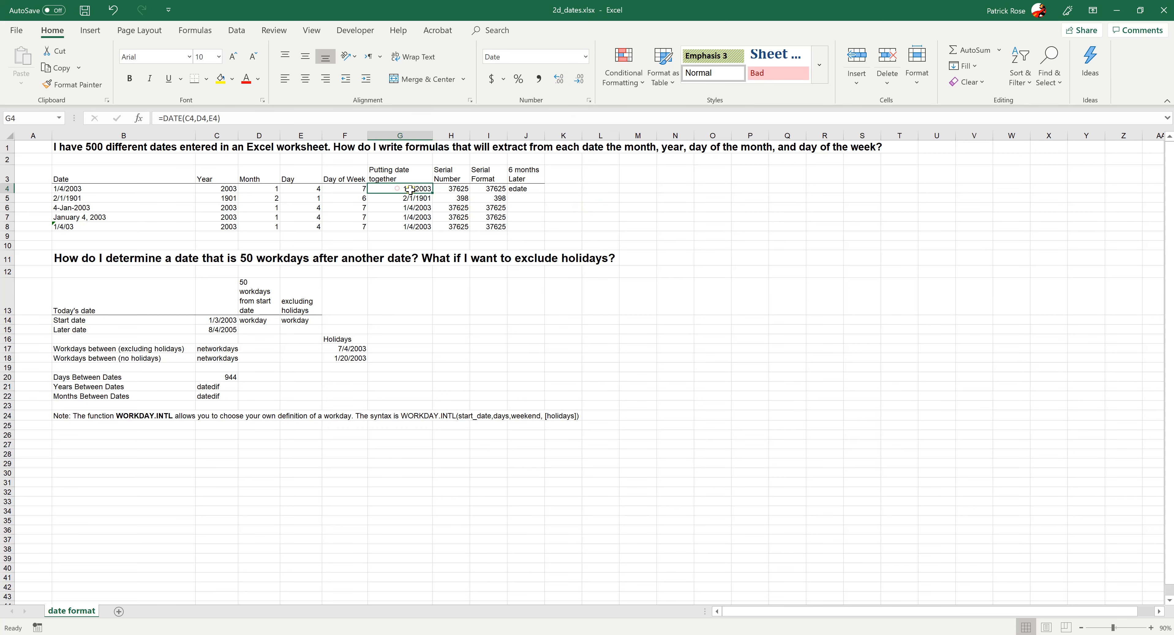
click(587, 57)
click(553, 76)
click(410, 217)
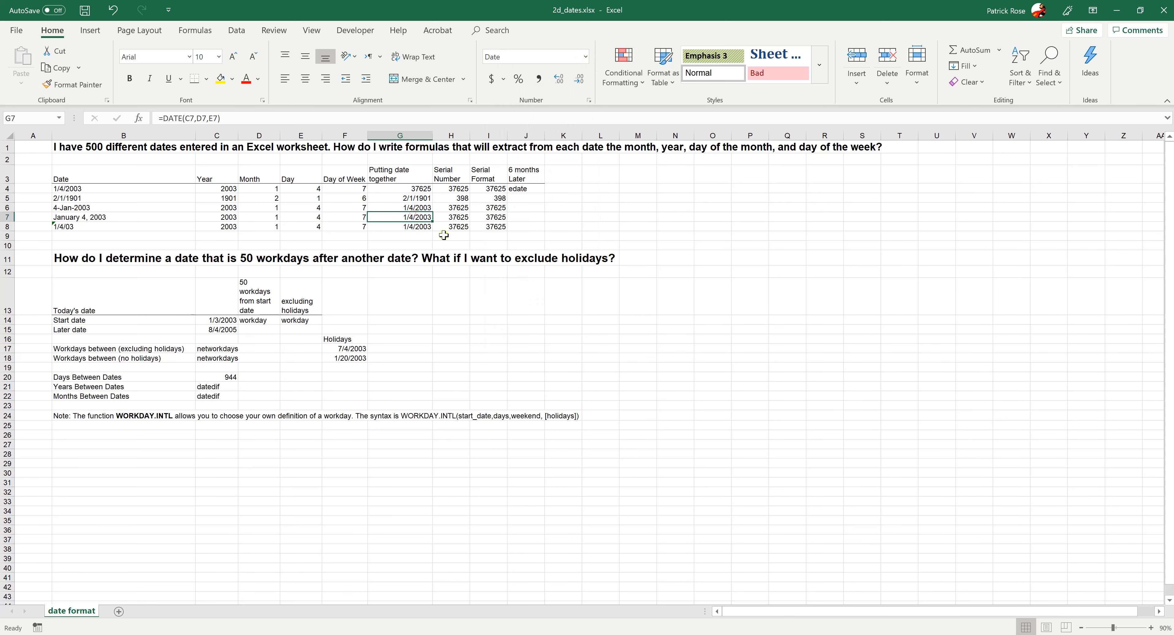
click(461, 186)
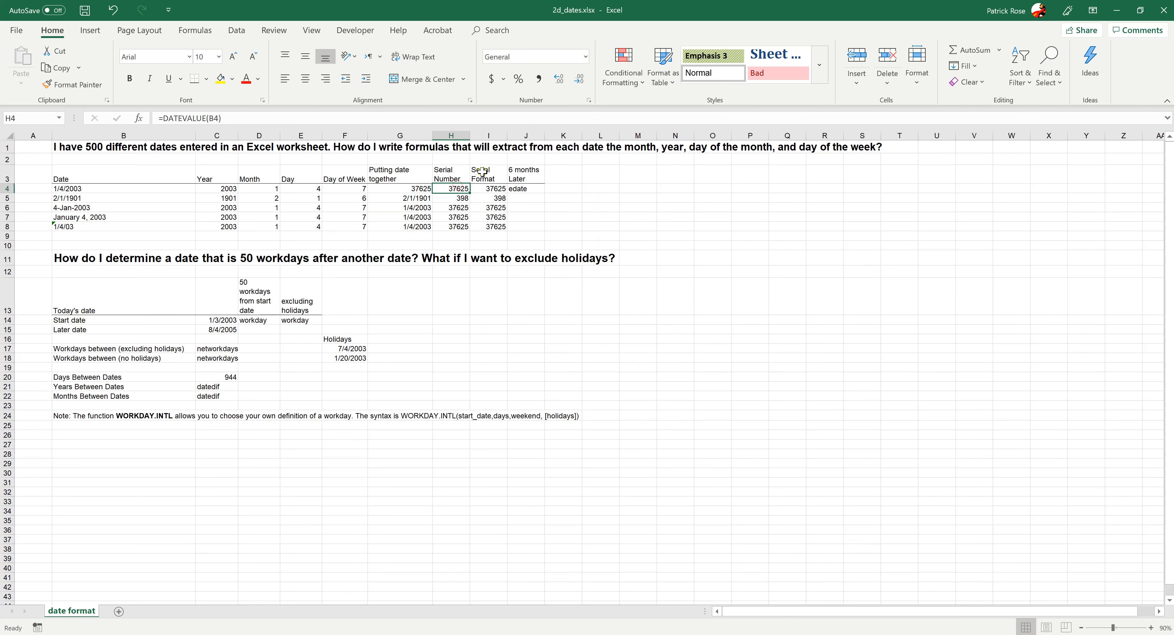
drag(206, 118, 162, 118)
click(393, 188)
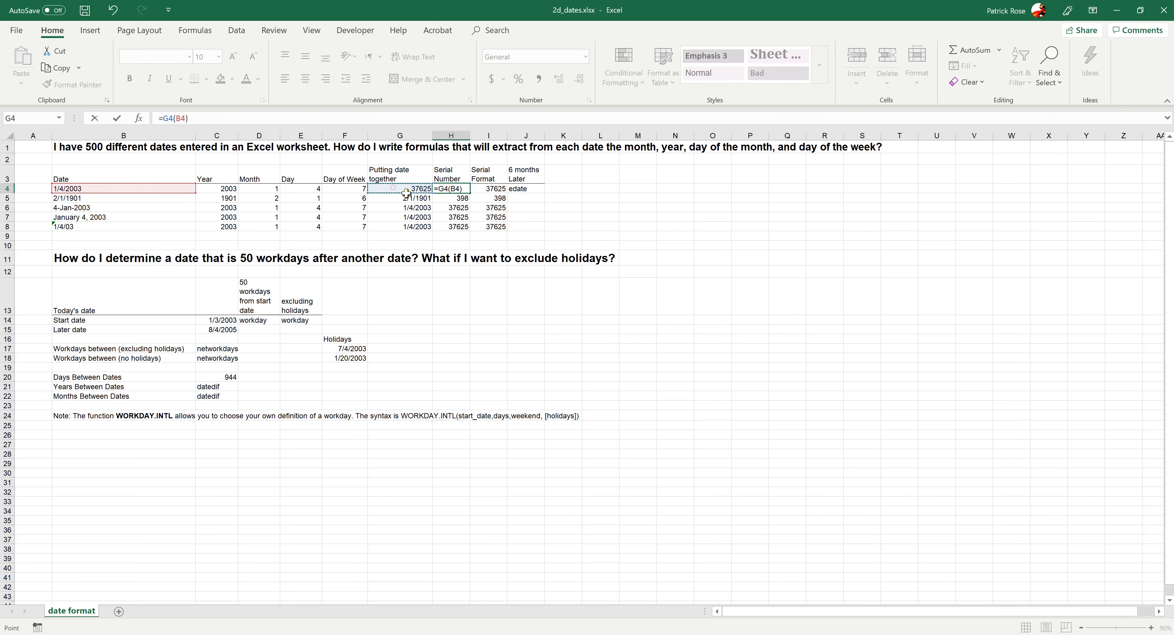
key(Escape)
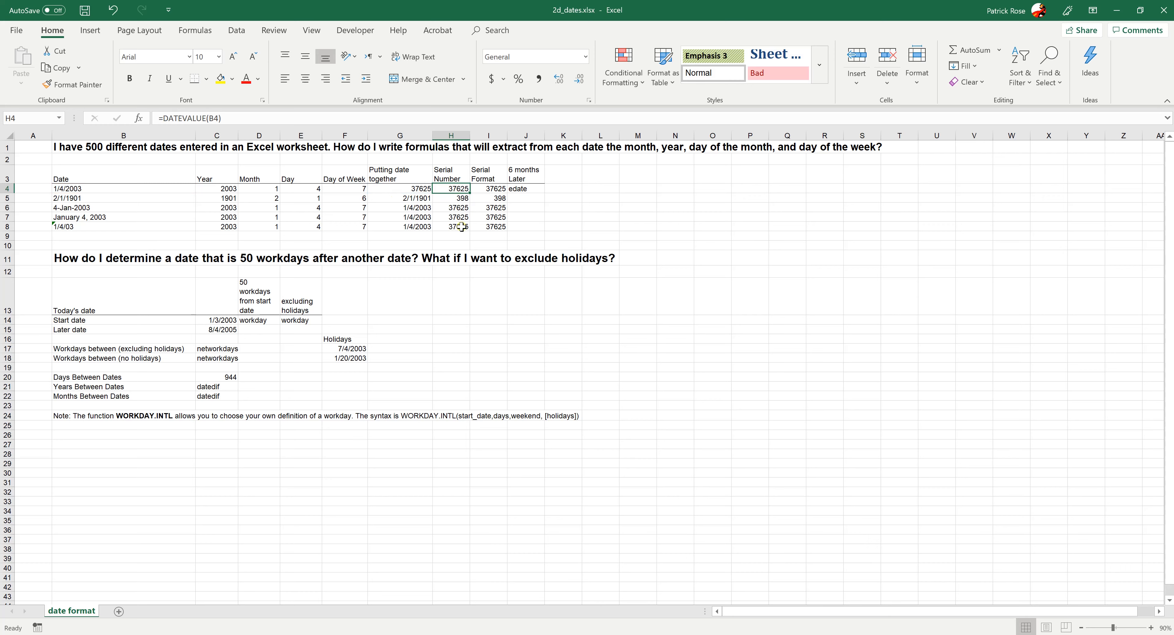
Turn the edate text in J4 into the formula =EDATE(B4,10) to calculate a date 10 months after B4
click(522, 225)
click(525, 189)
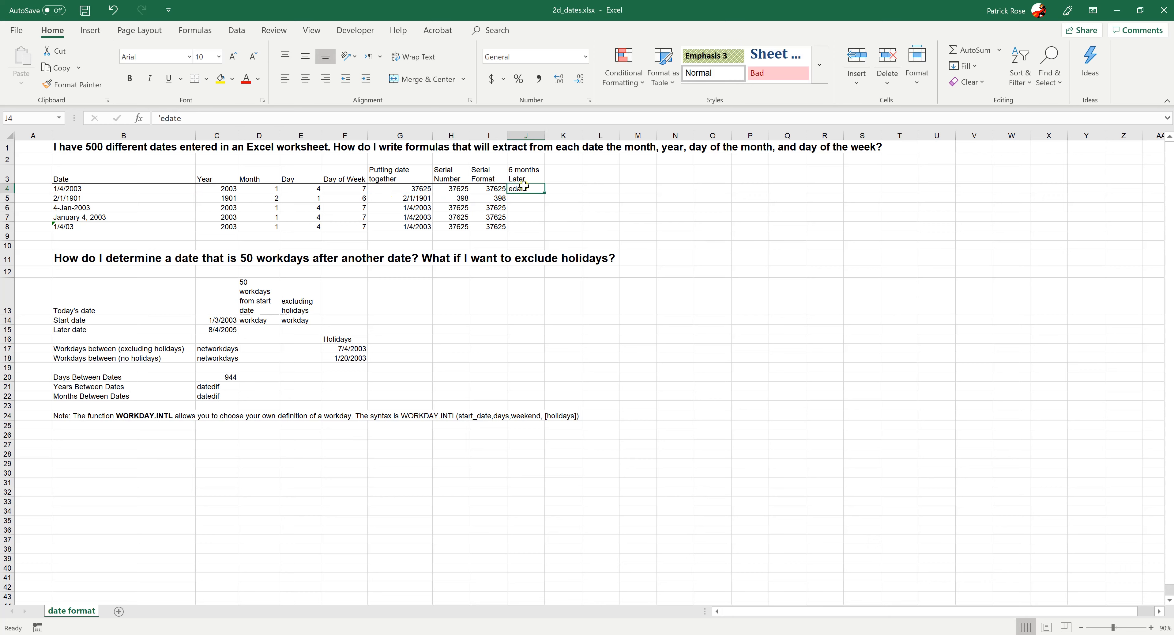
click(161, 118)
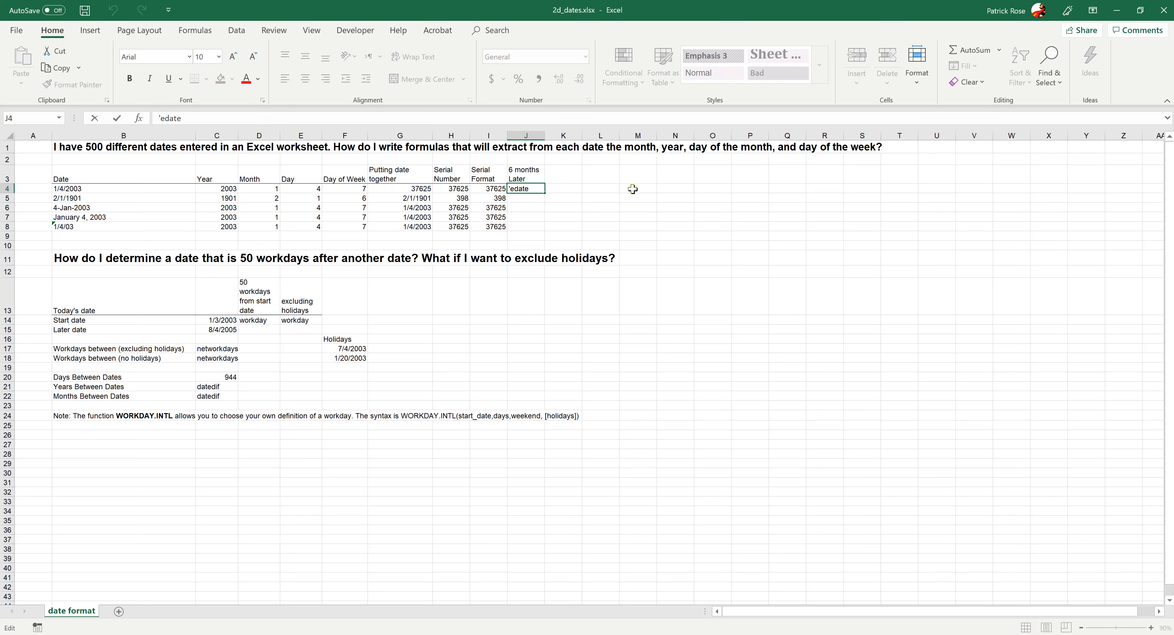
key(BackSpace)
text(=)
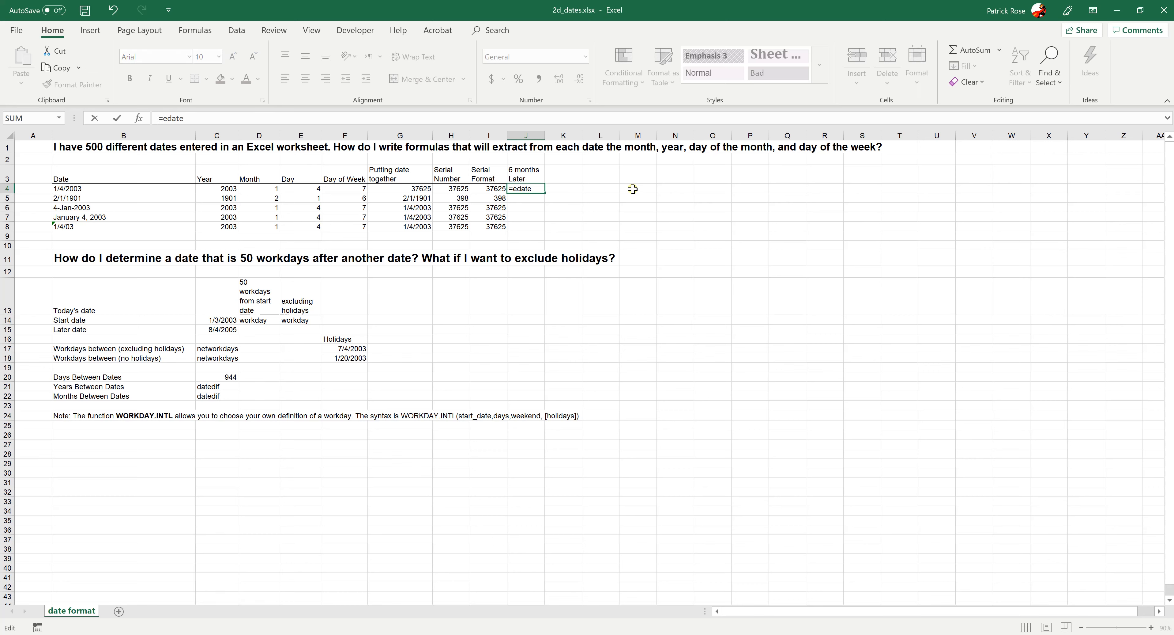
key(Right)
key(Right)
key(Right)
text(()
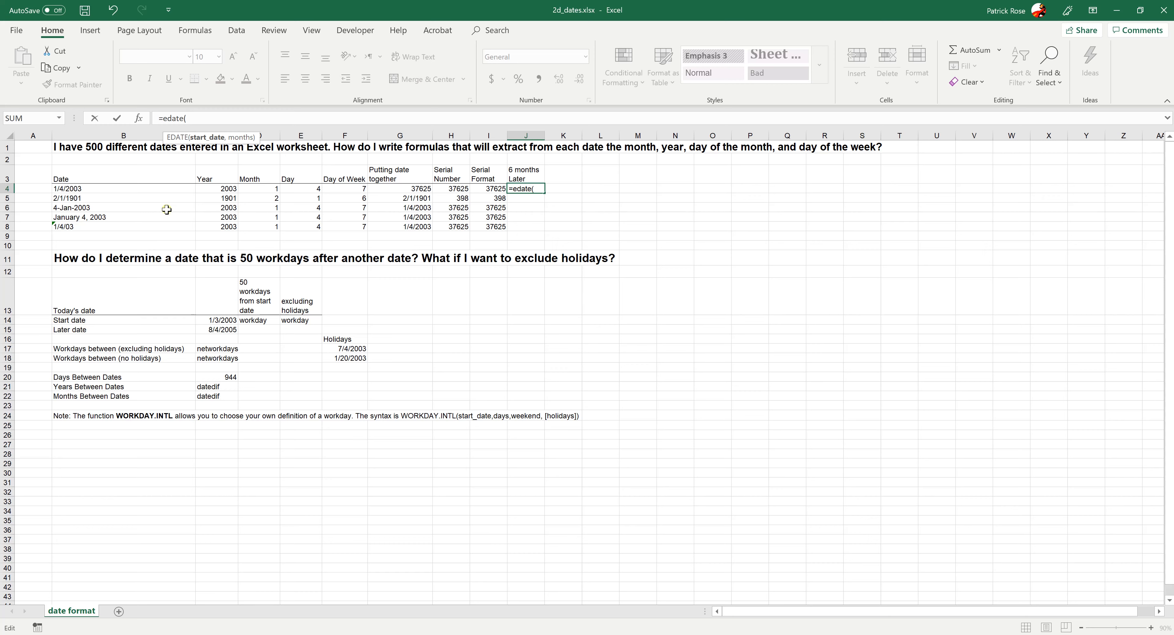
click(92, 187)
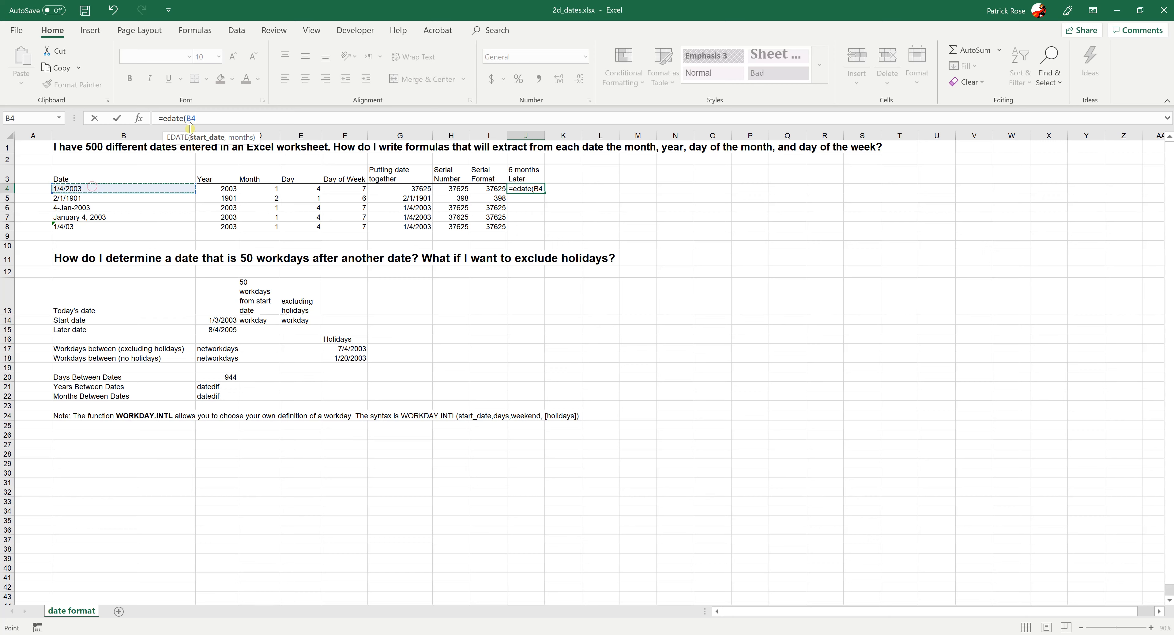
text(,)
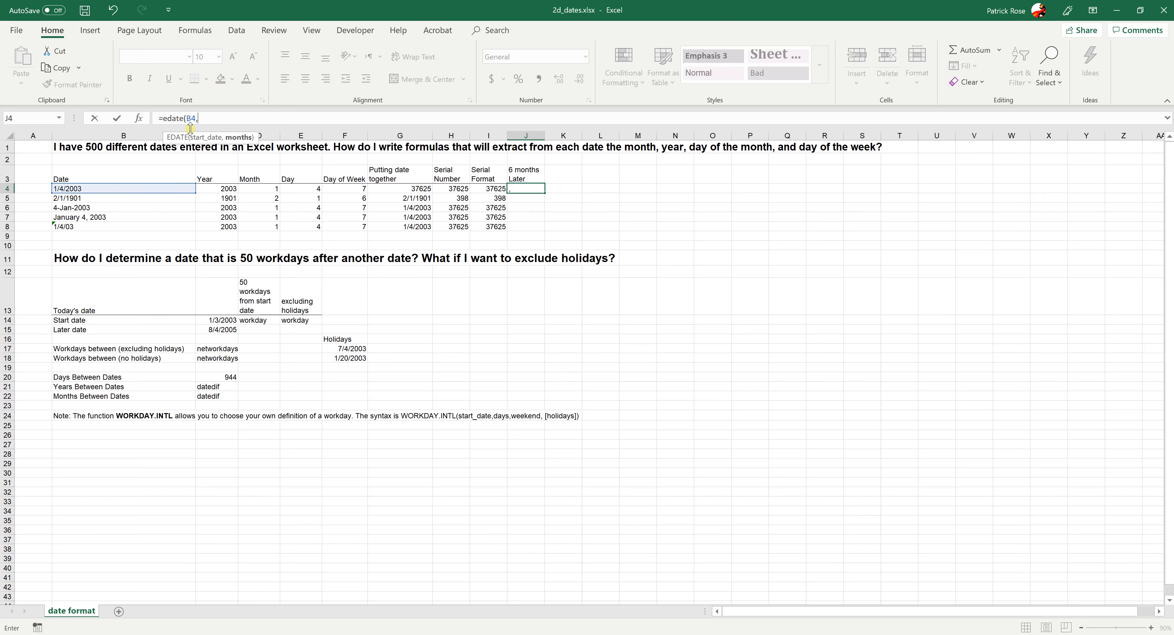
text(10))
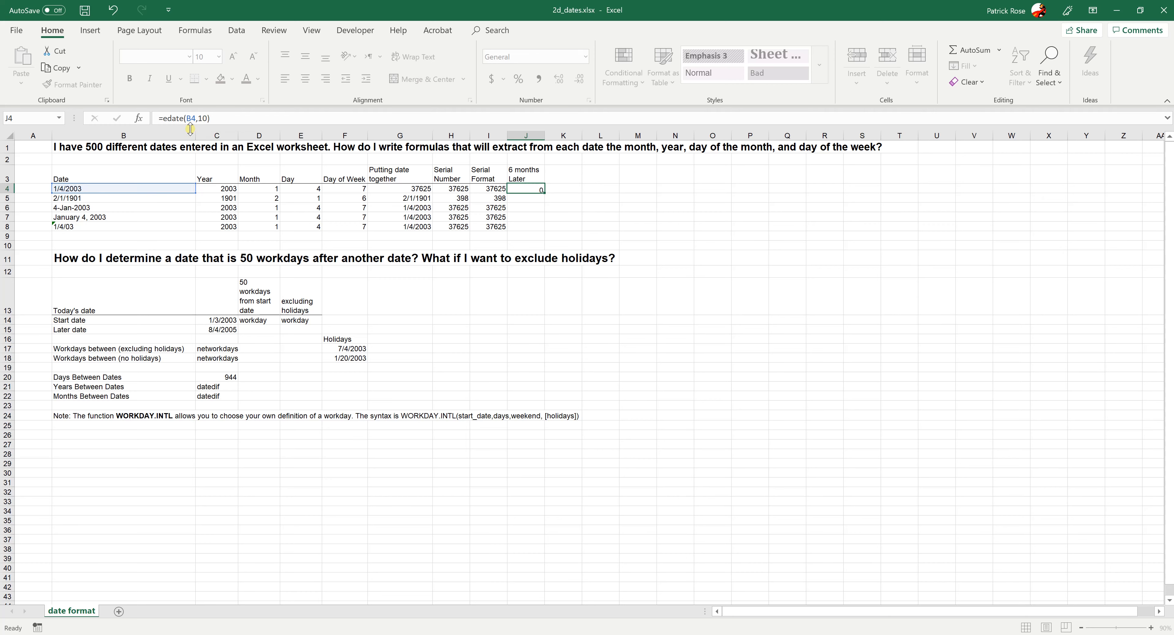
key(Tab)
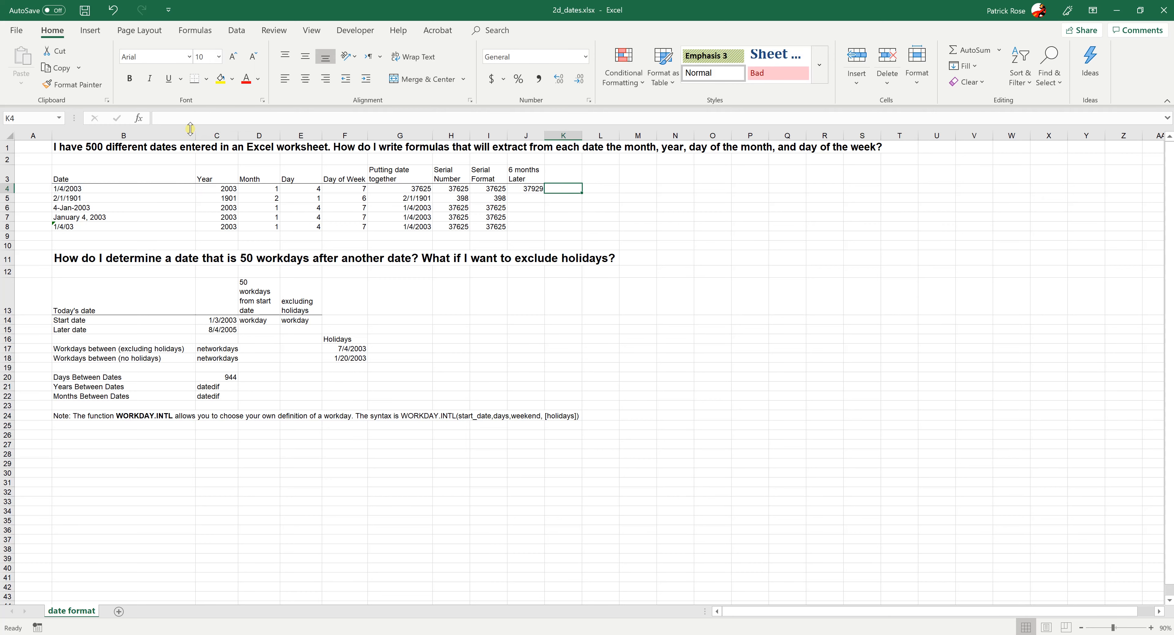
Format the EDATE result in J4 as Short Date
click(513, 189)
click(584, 57)
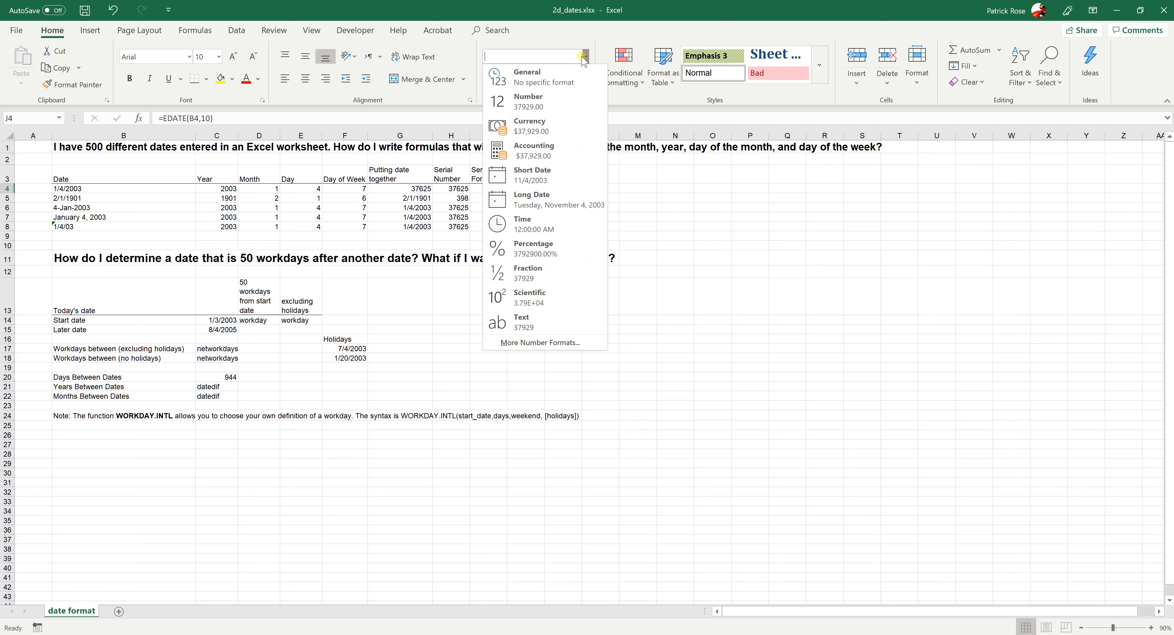
click(532, 177)
click(539, 226)
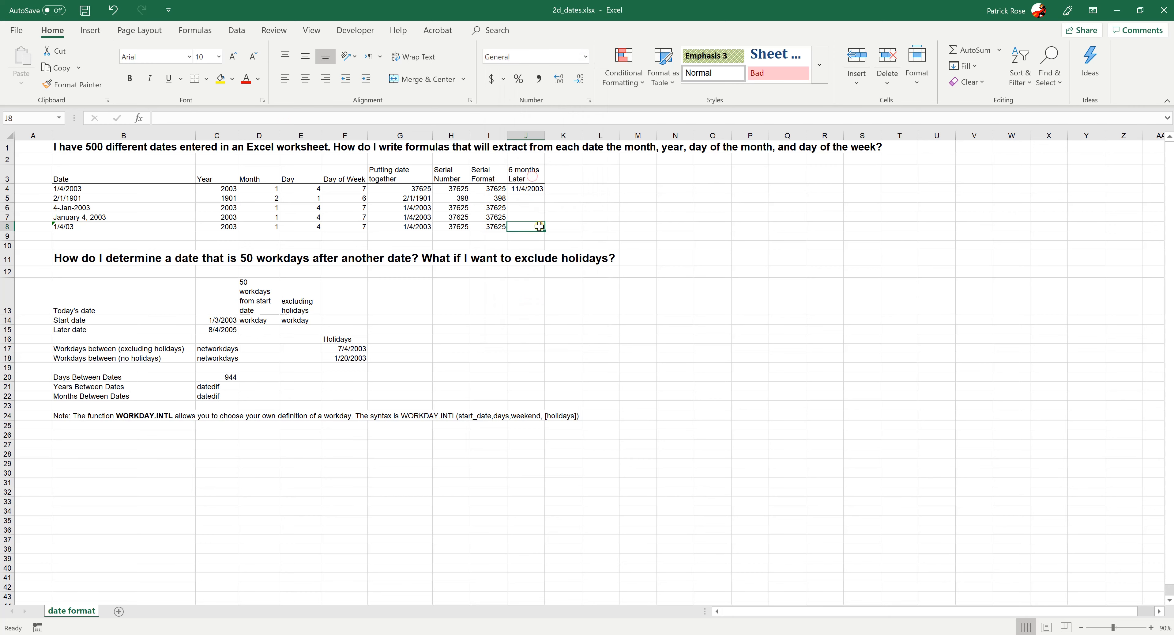
Compare J4 with the source date in B4 and change the months argument of J4's EDATE formula to 2
click(520, 187)
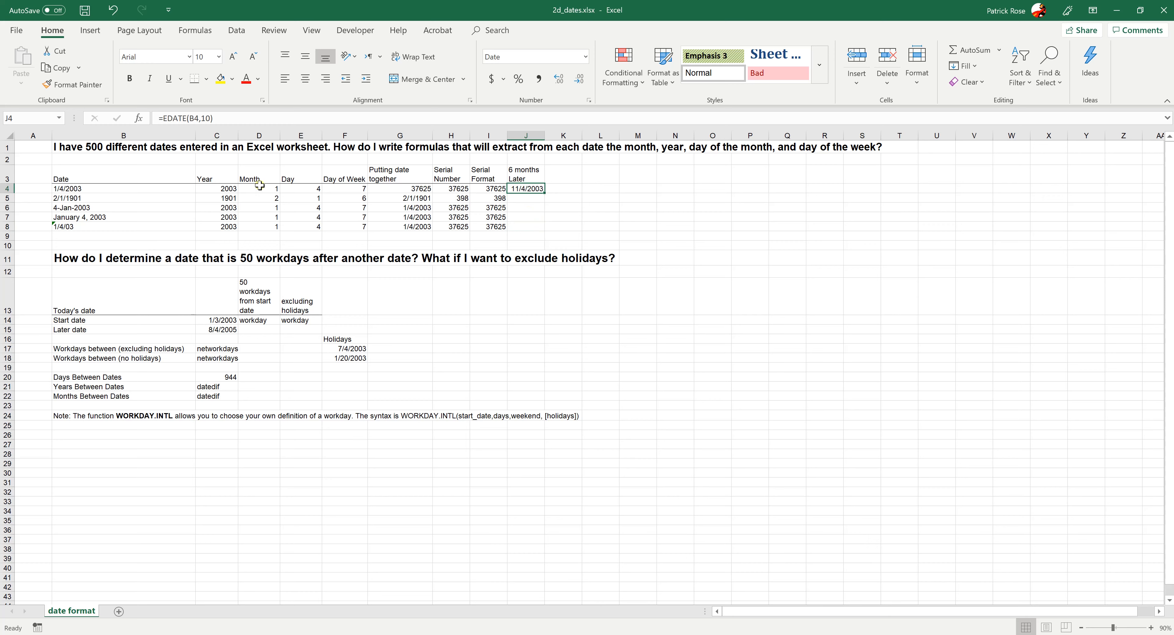
click(127, 188)
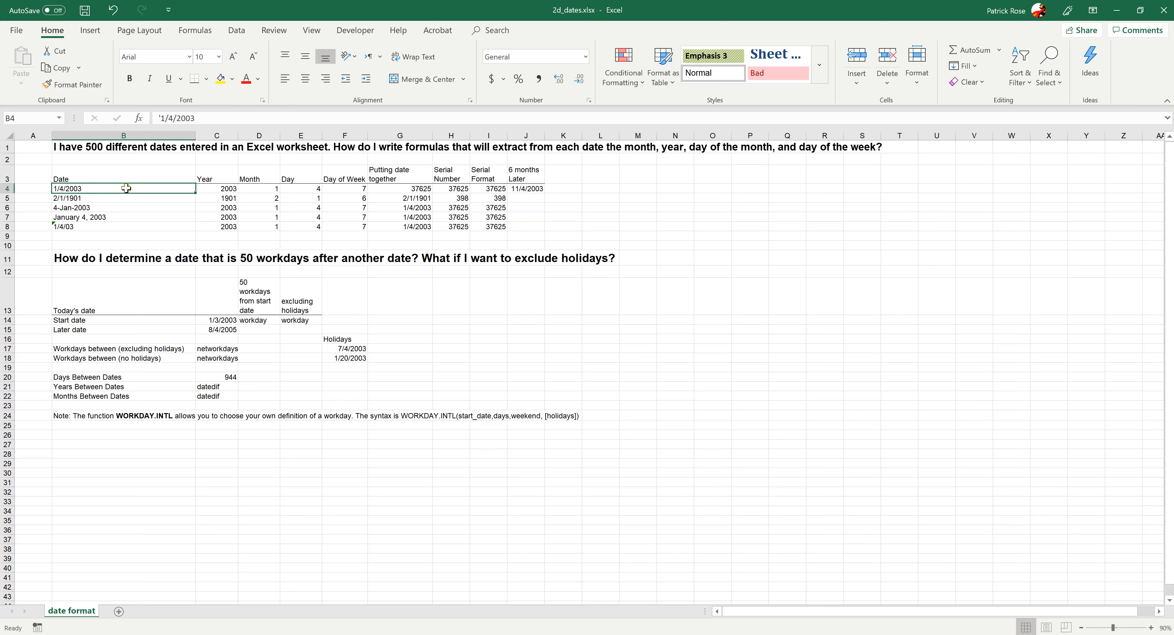
click(528, 190)
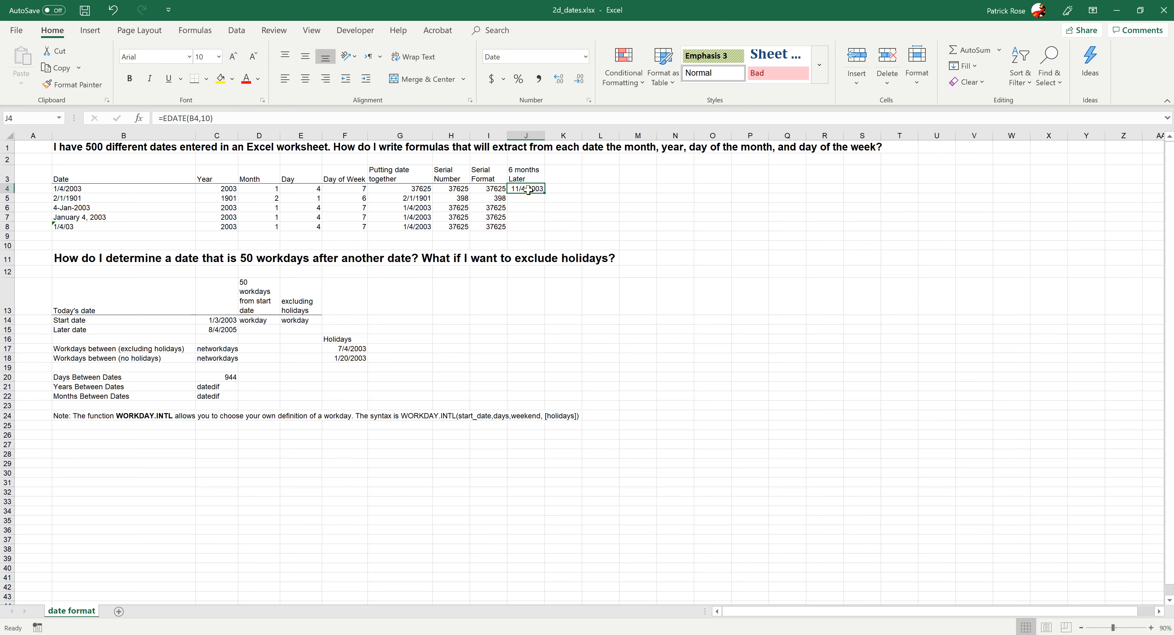
click(204, 119)
text(2)
key(Return)
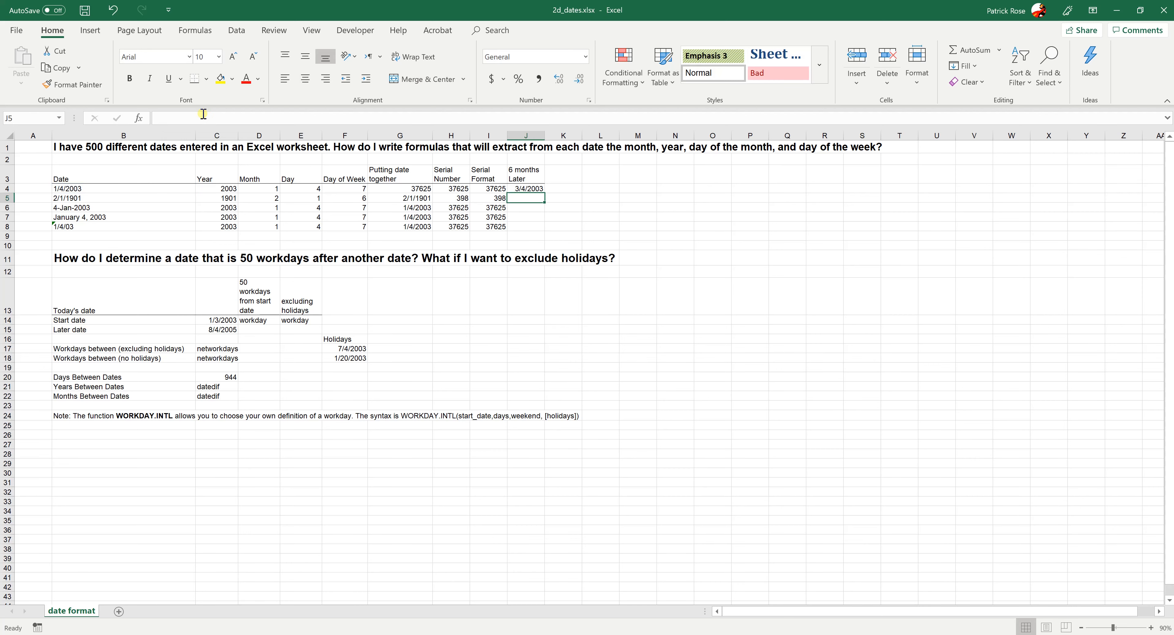
Copy the EDATE formula from J4 down through J8
click(531, 191)
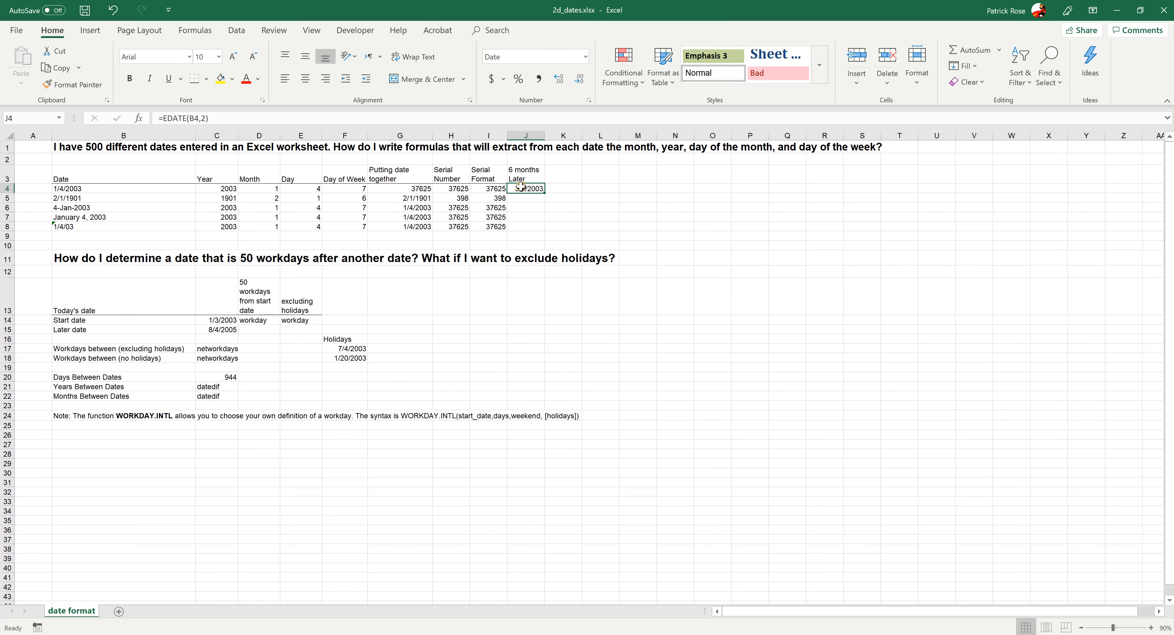
drag(545, 193, 545, 230)
click(588, 217)
click(572, 200)
drag(531, 189, 528, 225)
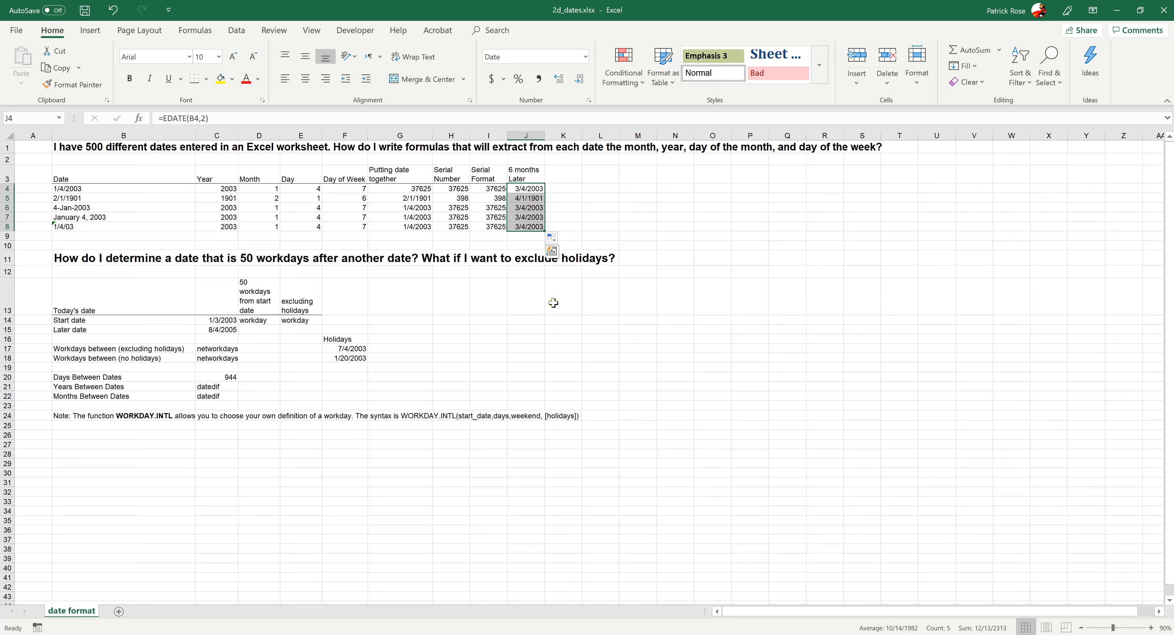
click(520, 310)
Review the EDATE results against the heading in J3, the workday question in B11 and the workday placeholder in D14
click(524, 189)
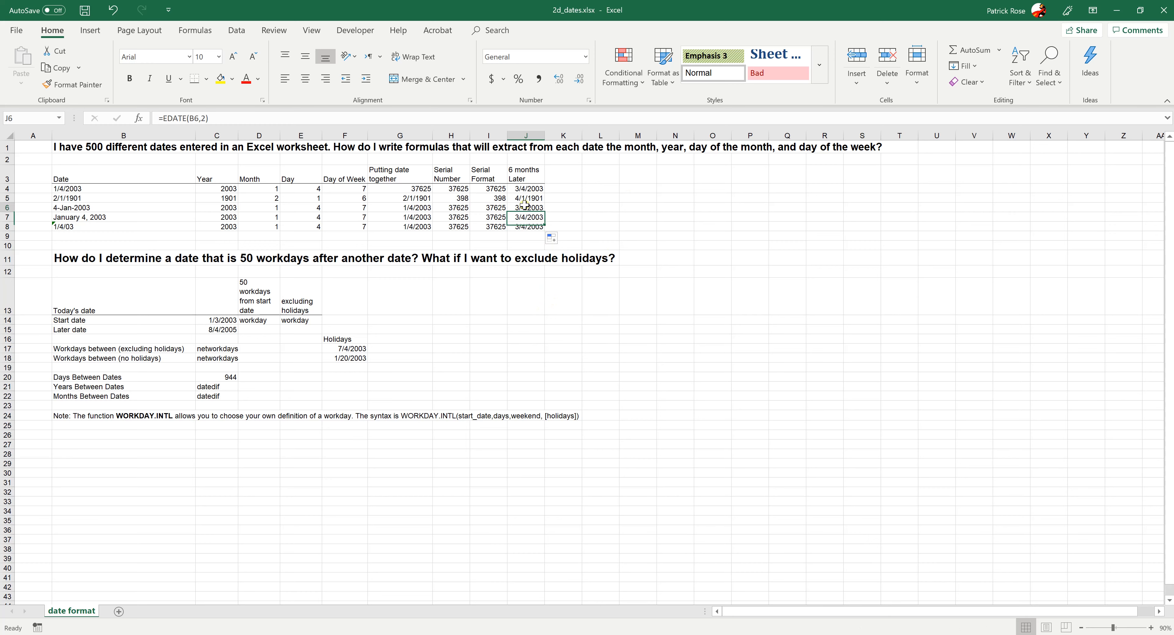
click(527, 180)
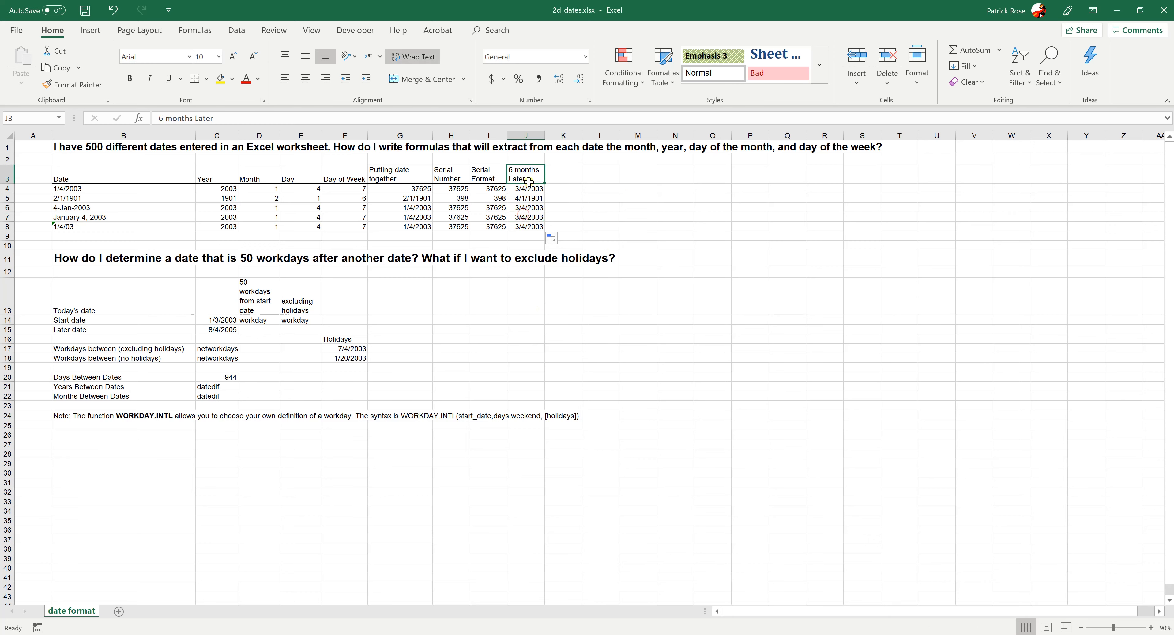
click(425, 330)
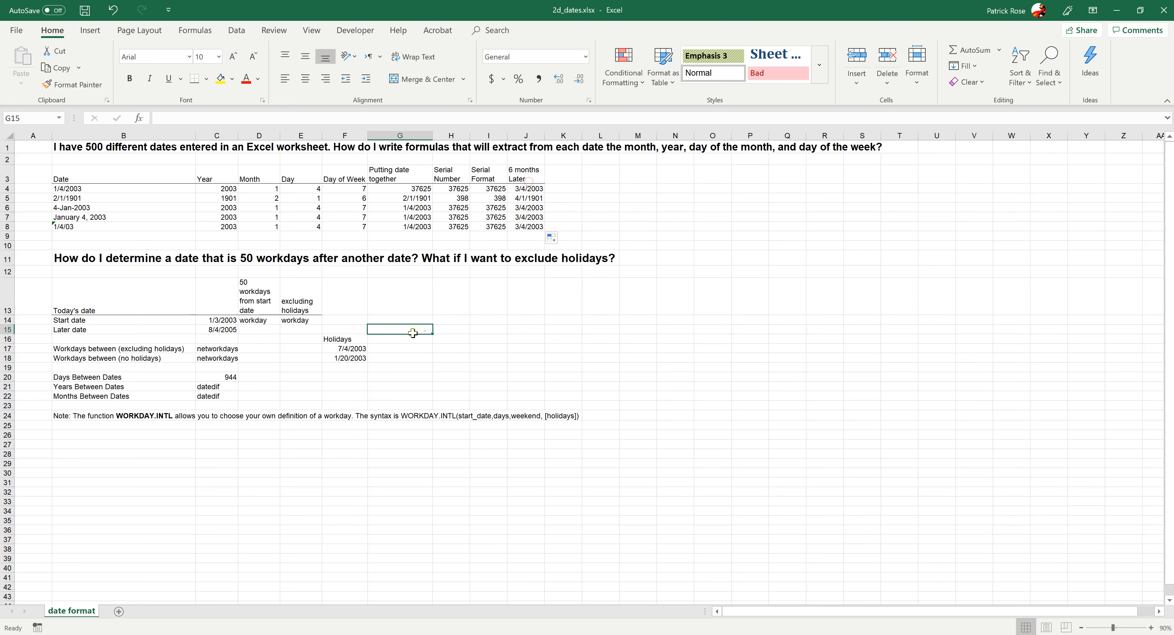
click(80, 255)
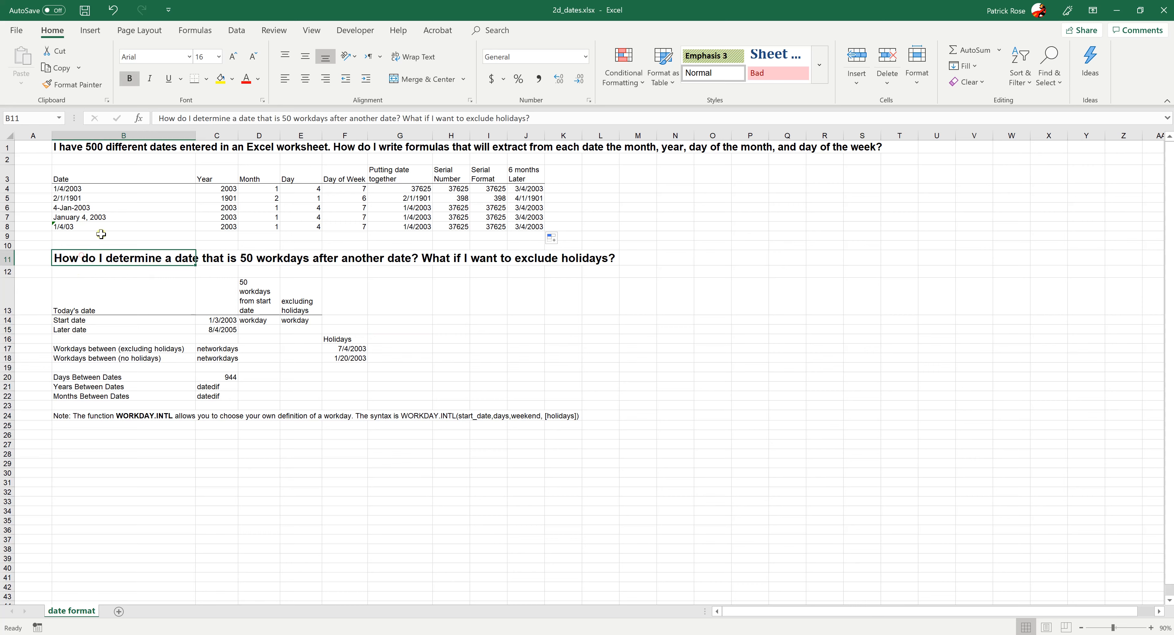
click(97, 284)
click(101, 258)
click(253, 319)
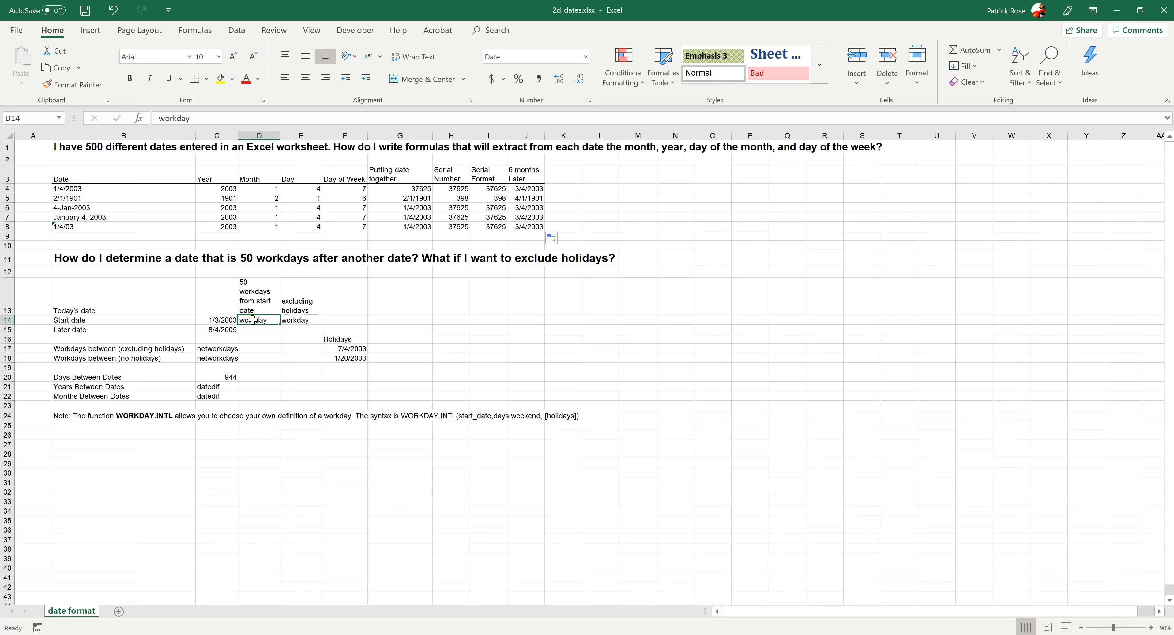
Try the formula =C14-C15 in H15 to subtract the later date from the start date, and clear the cell
click(450, 308)
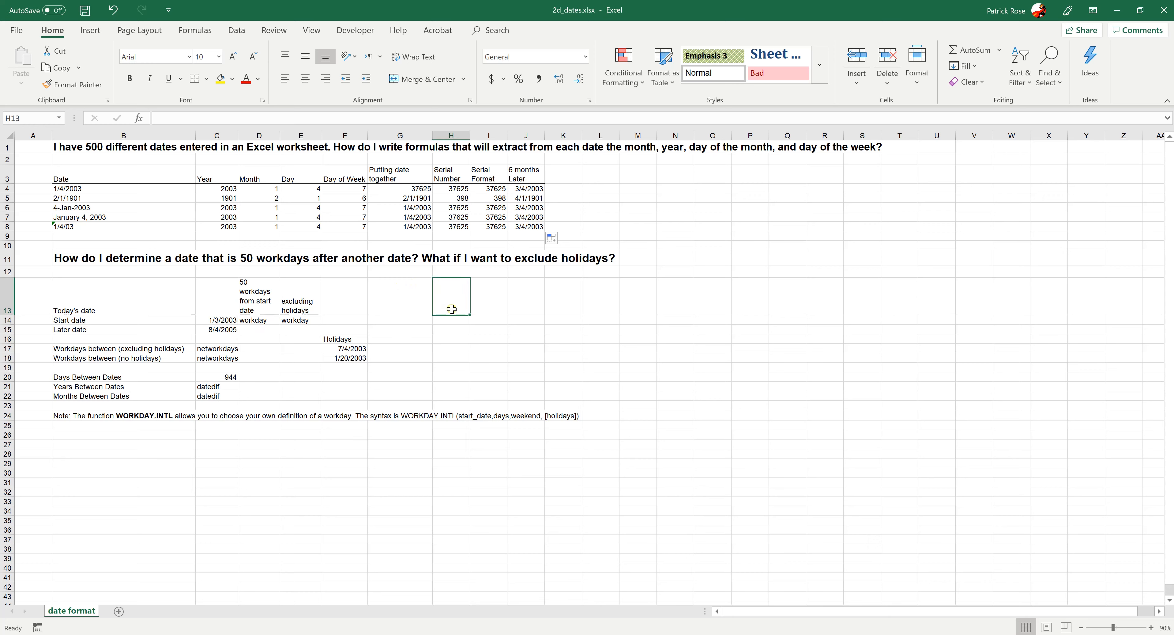
click(462, 331)
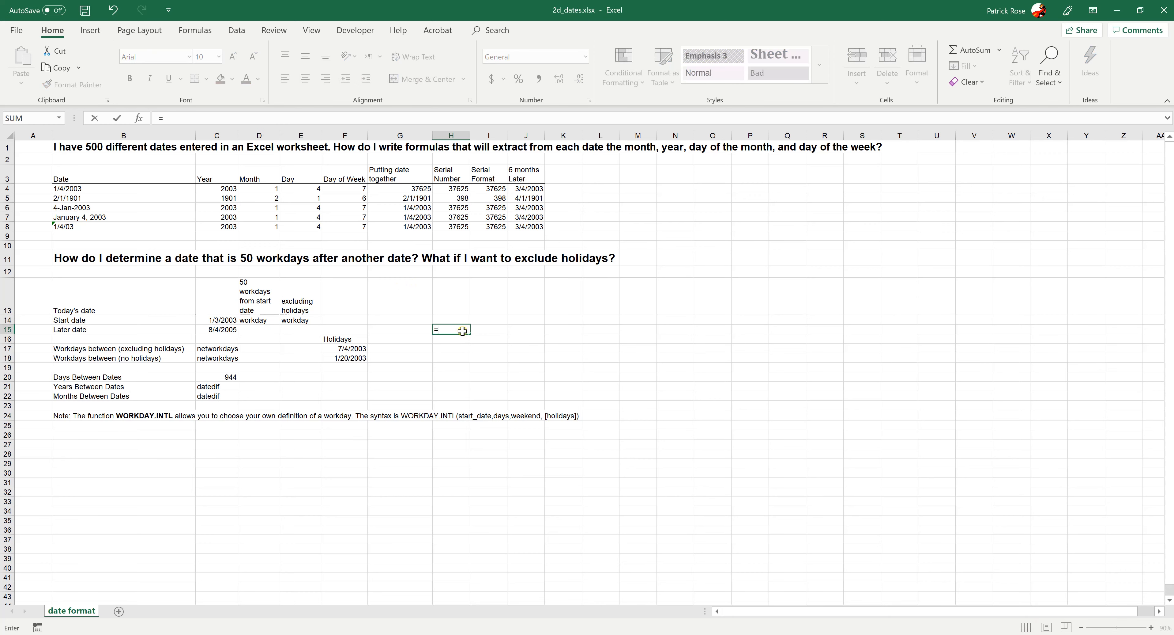
click(233, 319)
text(-)
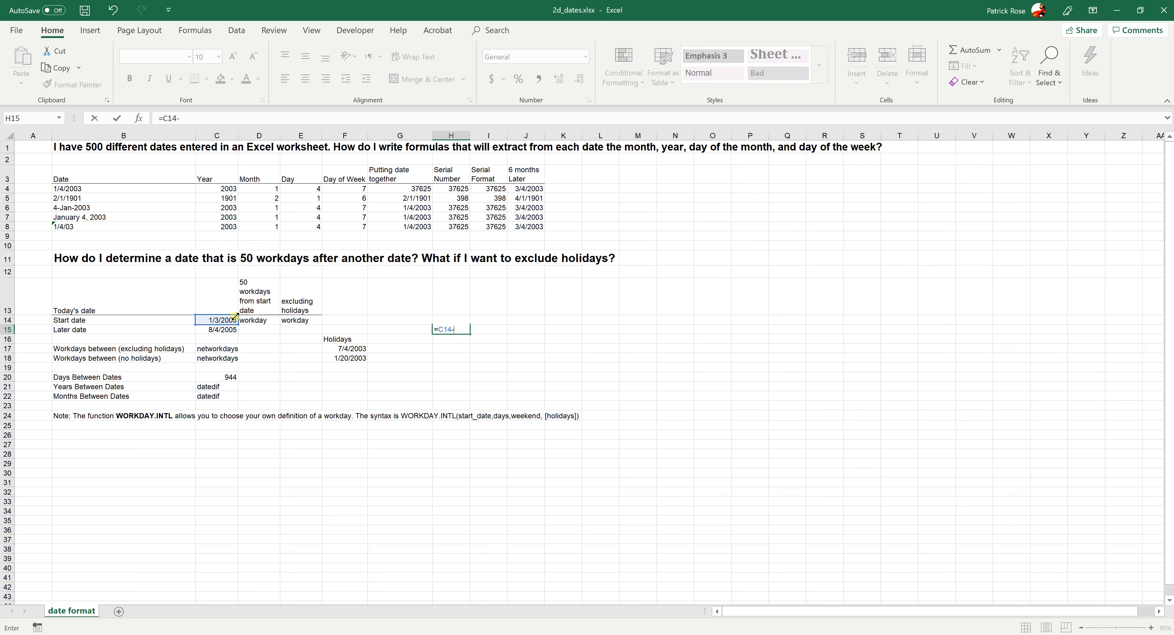
click(219, 329)
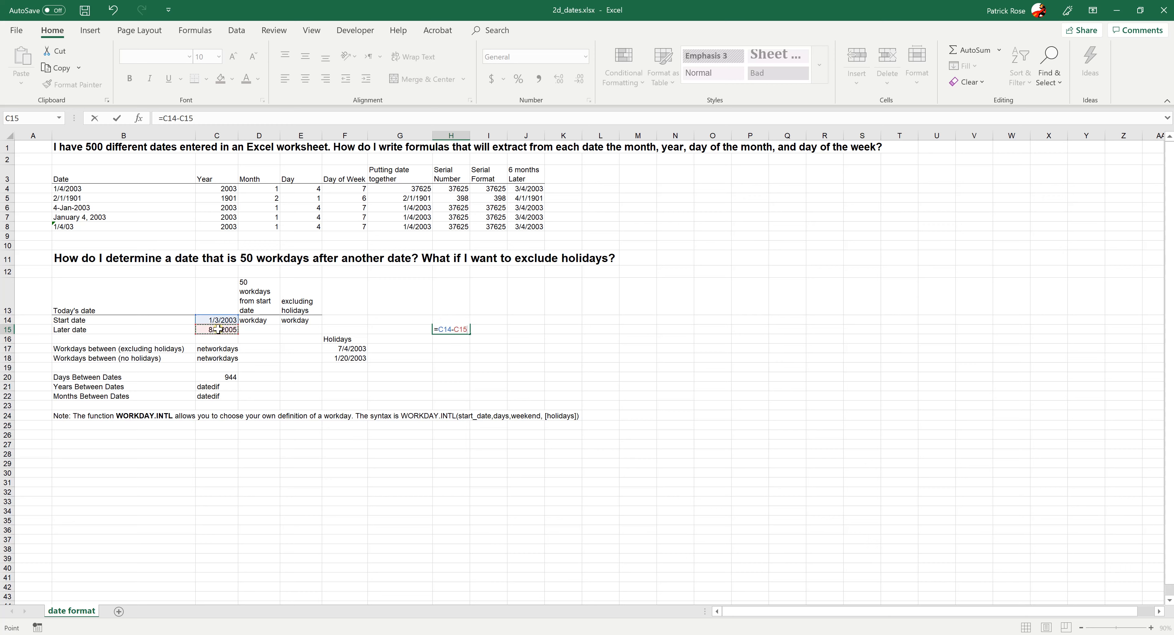
key(Return)
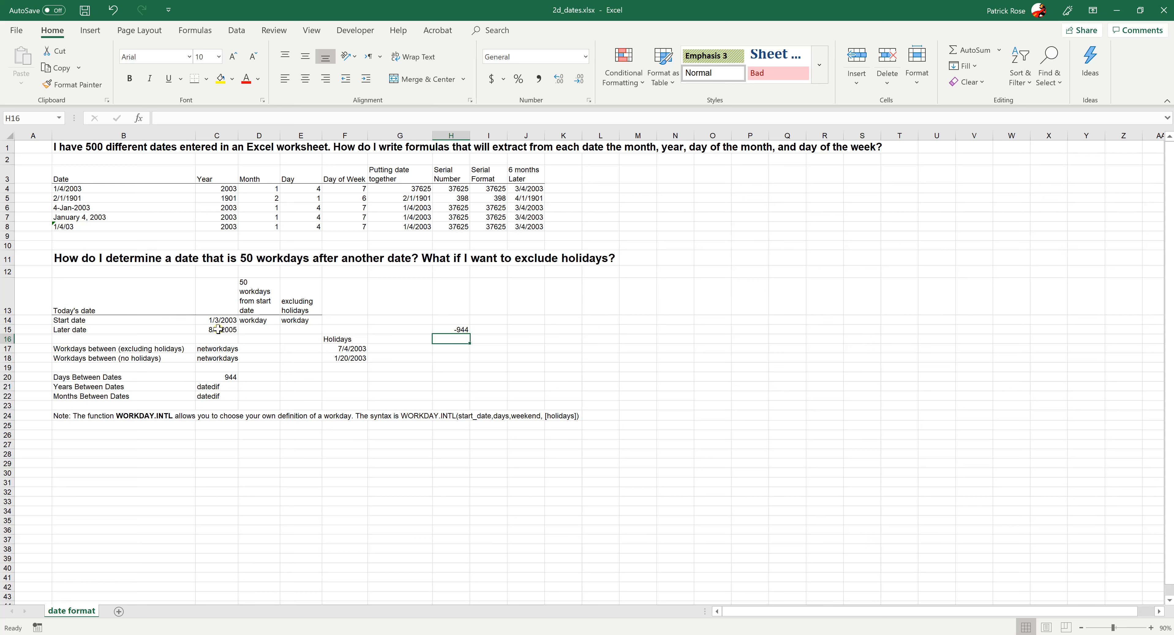
key(Up)
key(BackSpace)
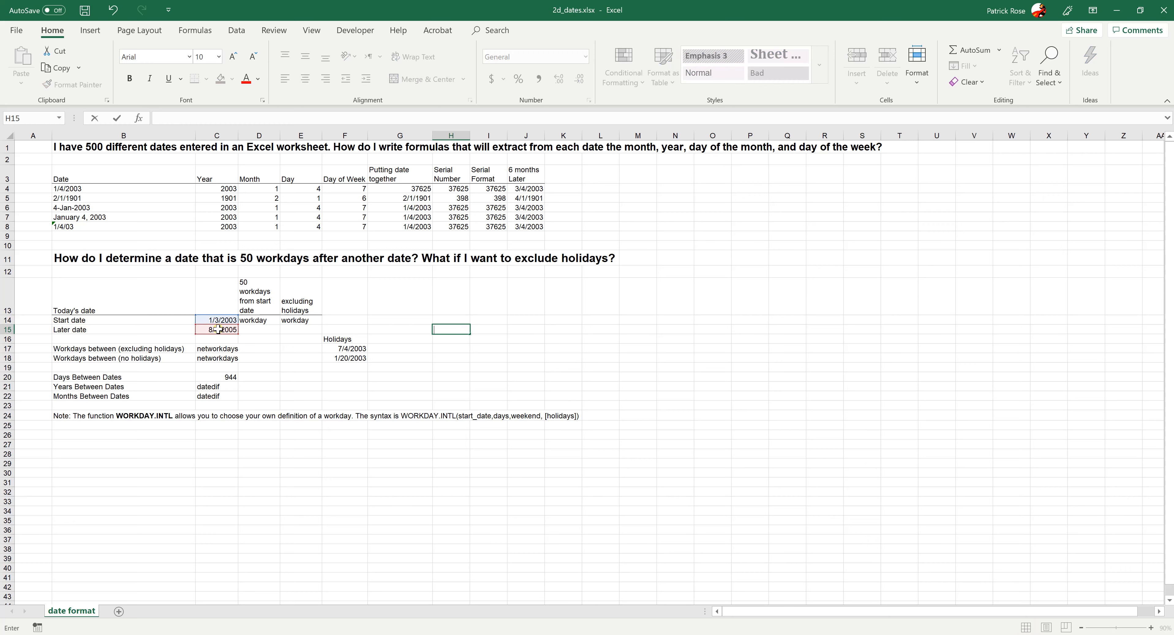
click(245, 330)
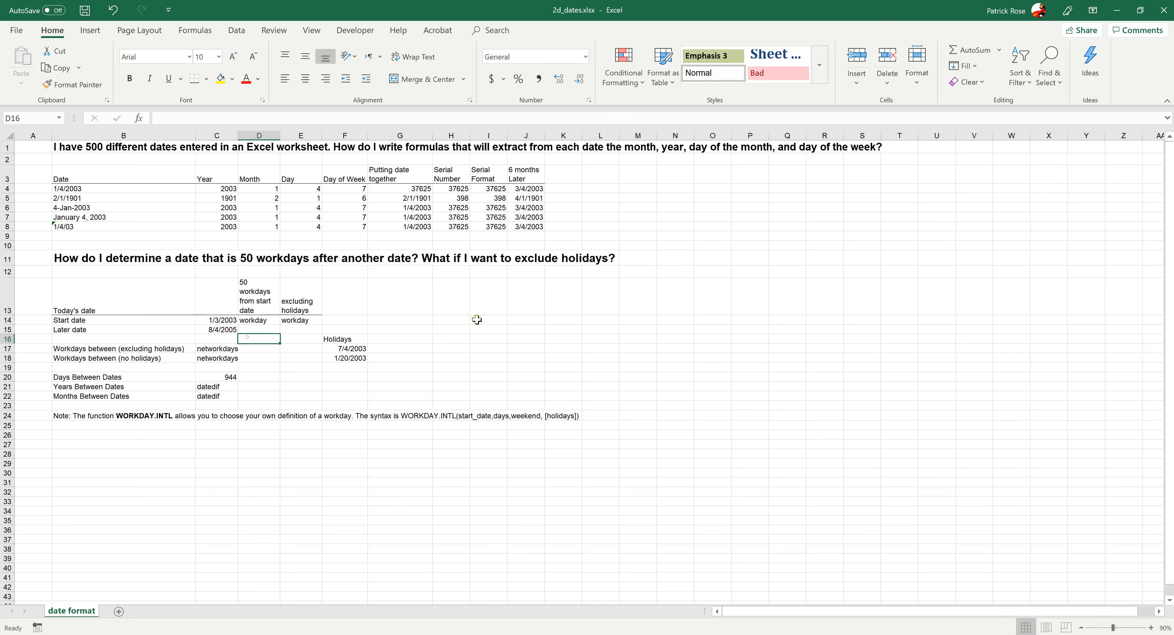
Try the reversed subtraction =C15-C14 in H15 to count days between the two dates, and clear the cell
click(446, 333)
text(=)
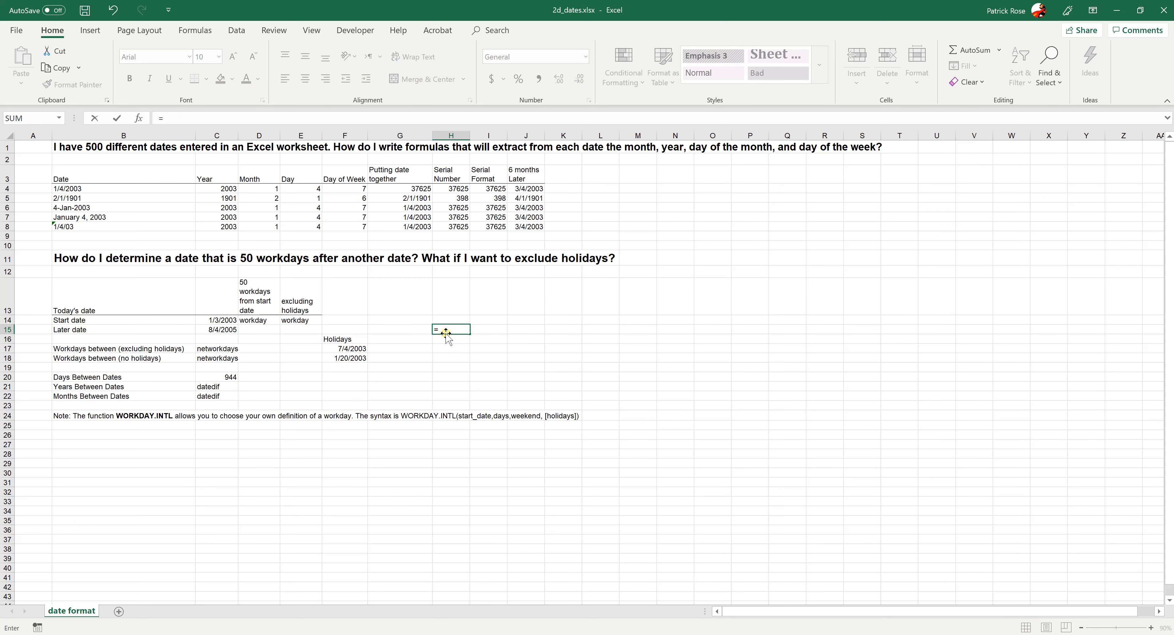
click(225, 330)
text(-)
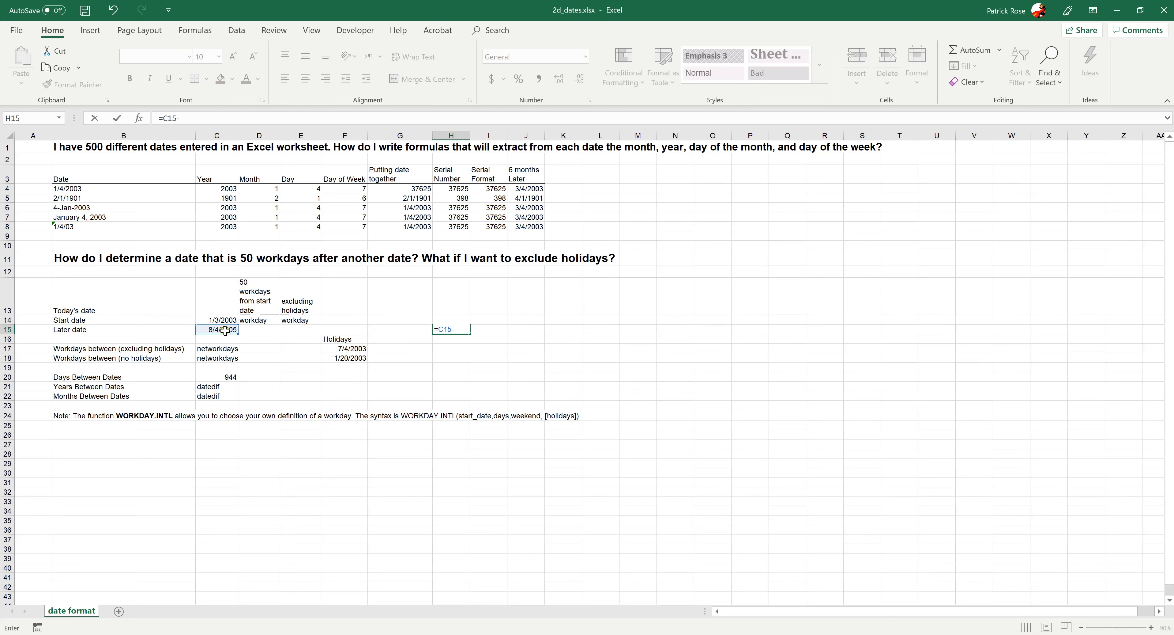
click(226, 317)
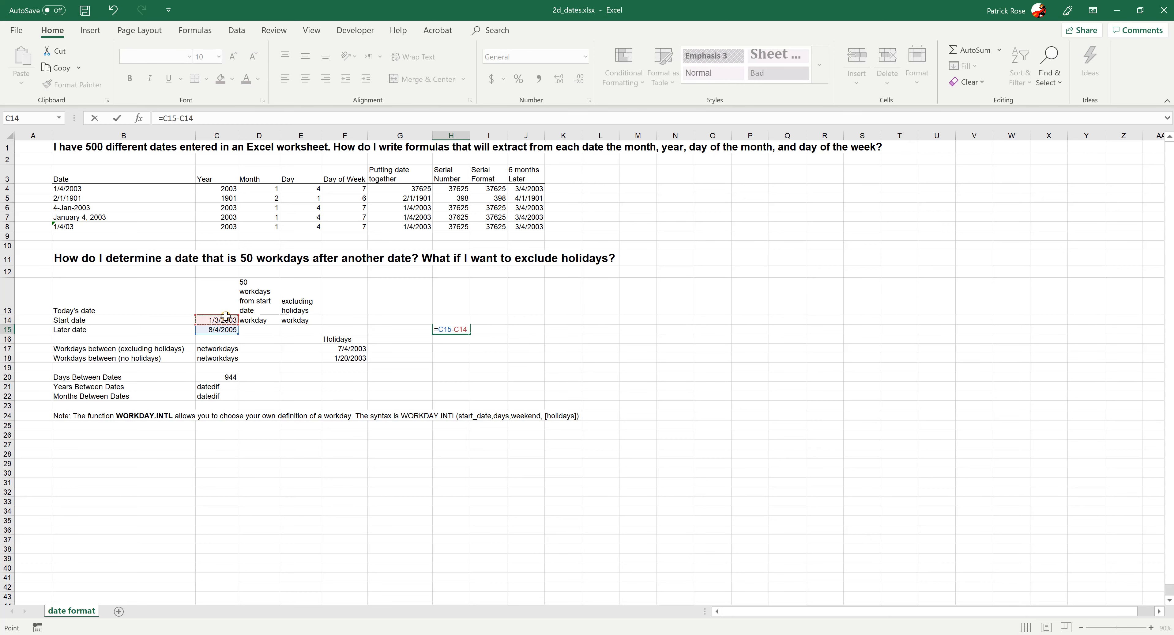
key(Return)
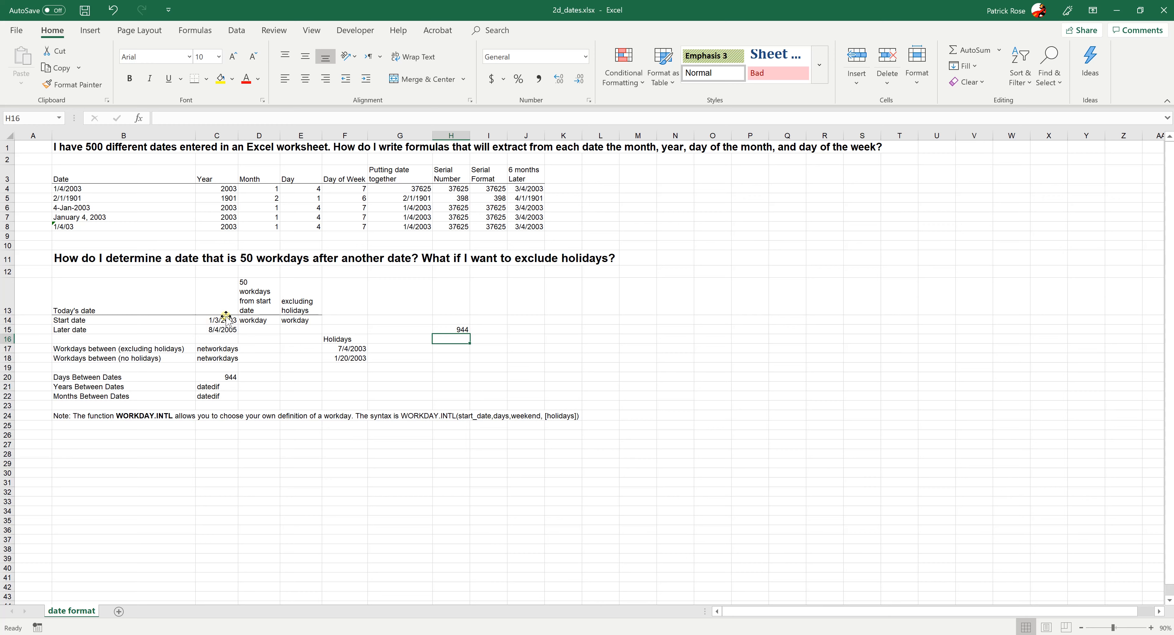
drag(226, 316, 226, 329)
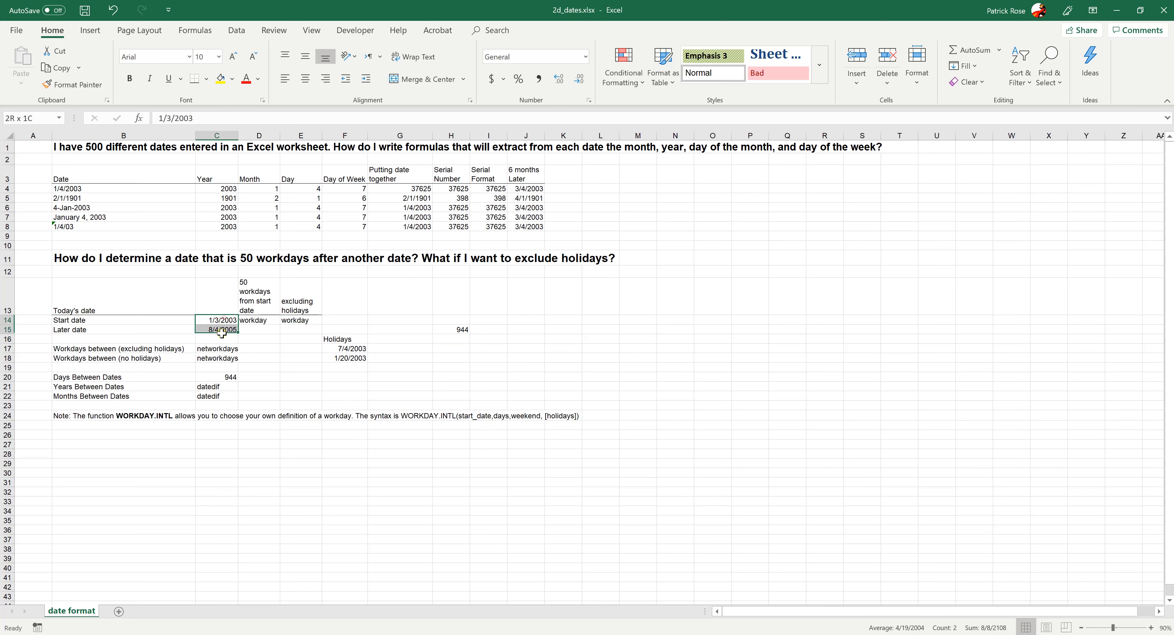
click(451, 327)
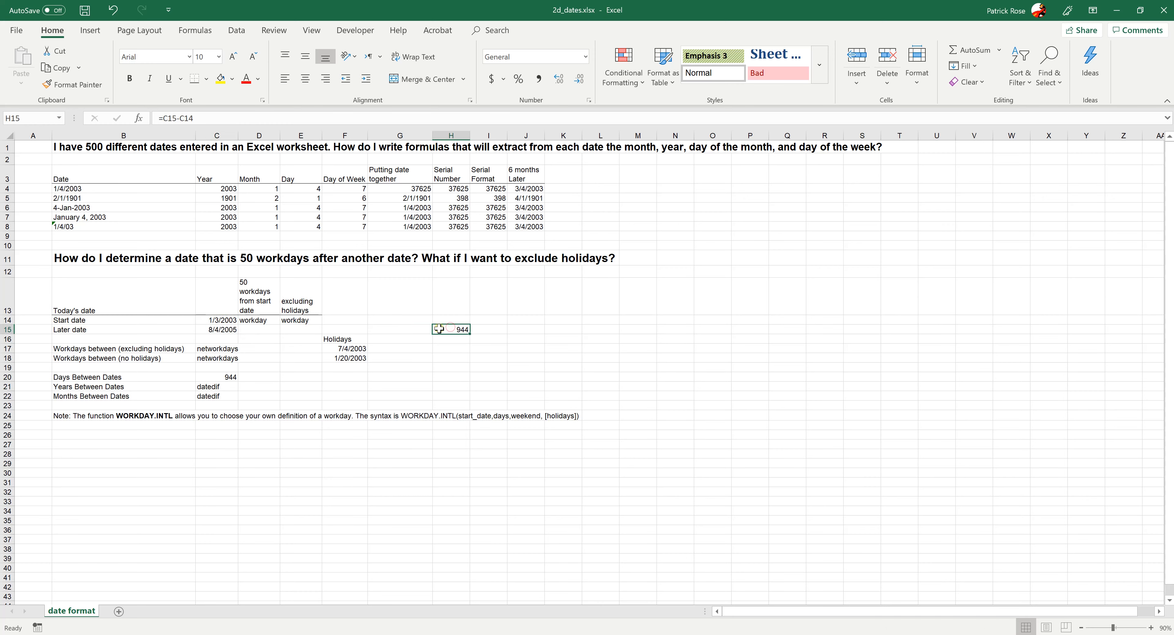
key(BackSpace)
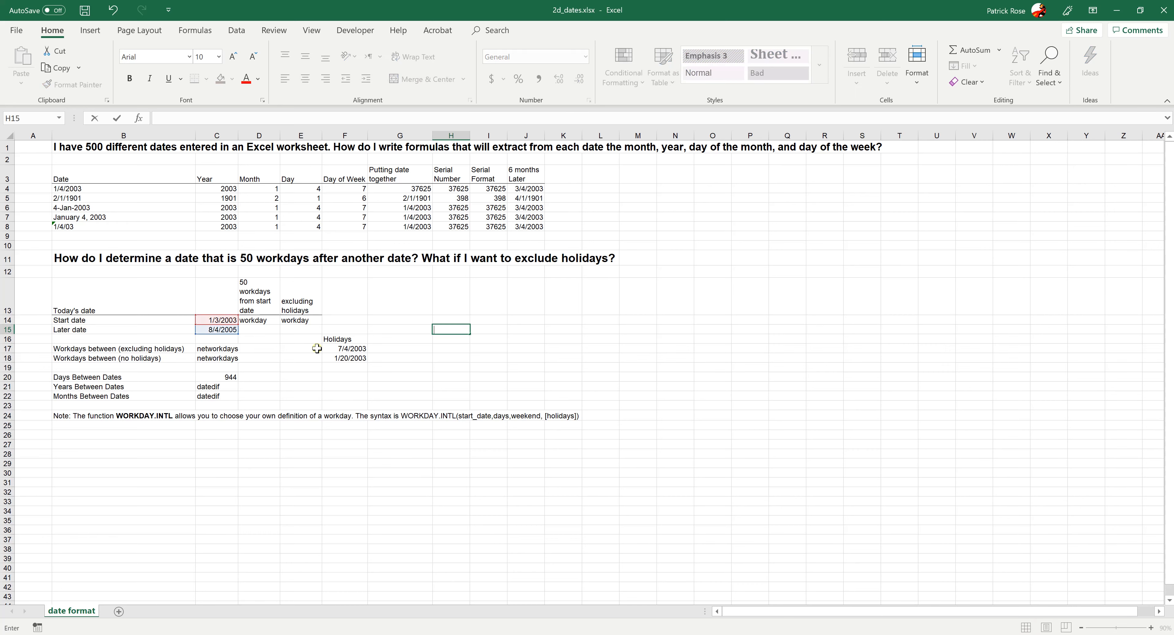
Turn the workday placeholder in D14 into =WORKDAY(C14,50) and compare its result with the start date in C14
click(270, 317)
click(157, 118)
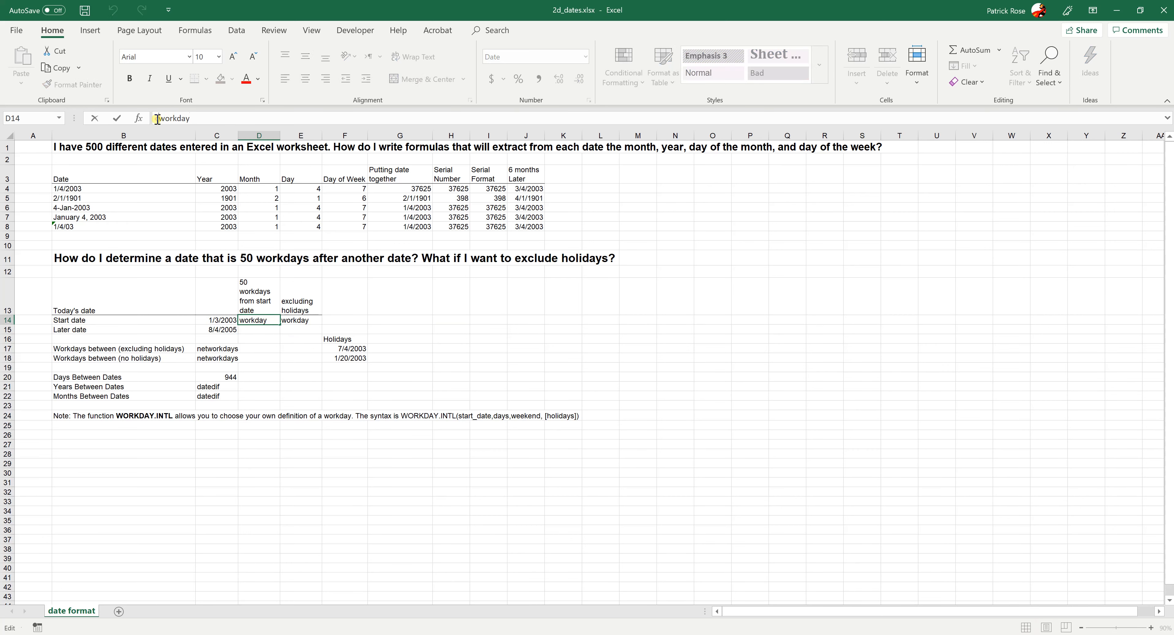
text(=)
click(198, 118)
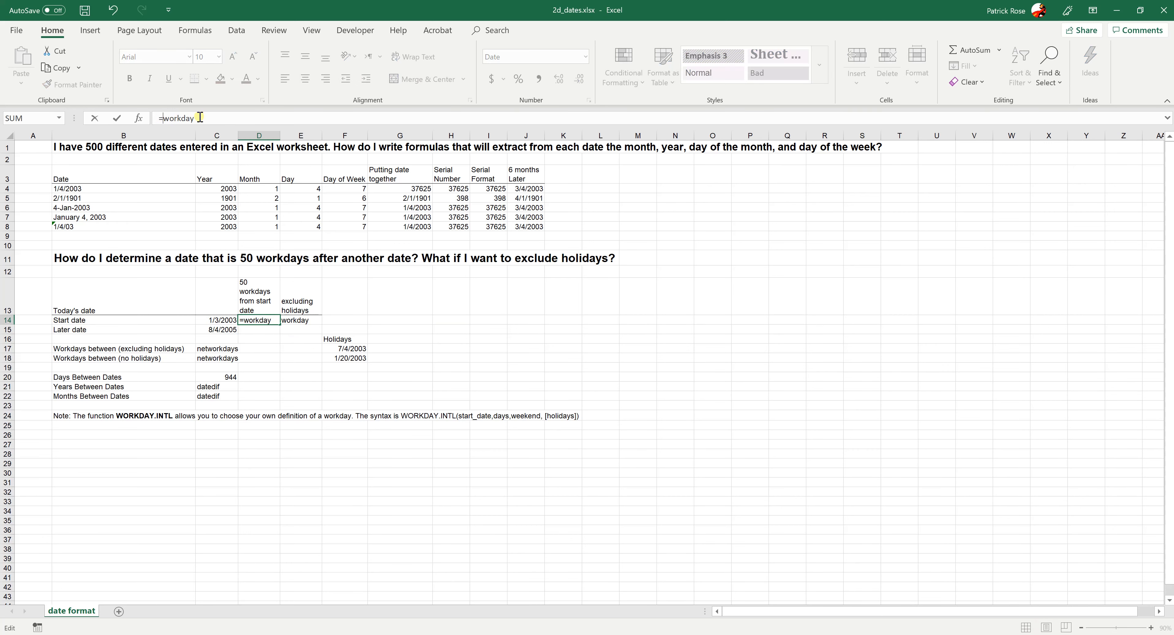
text(()
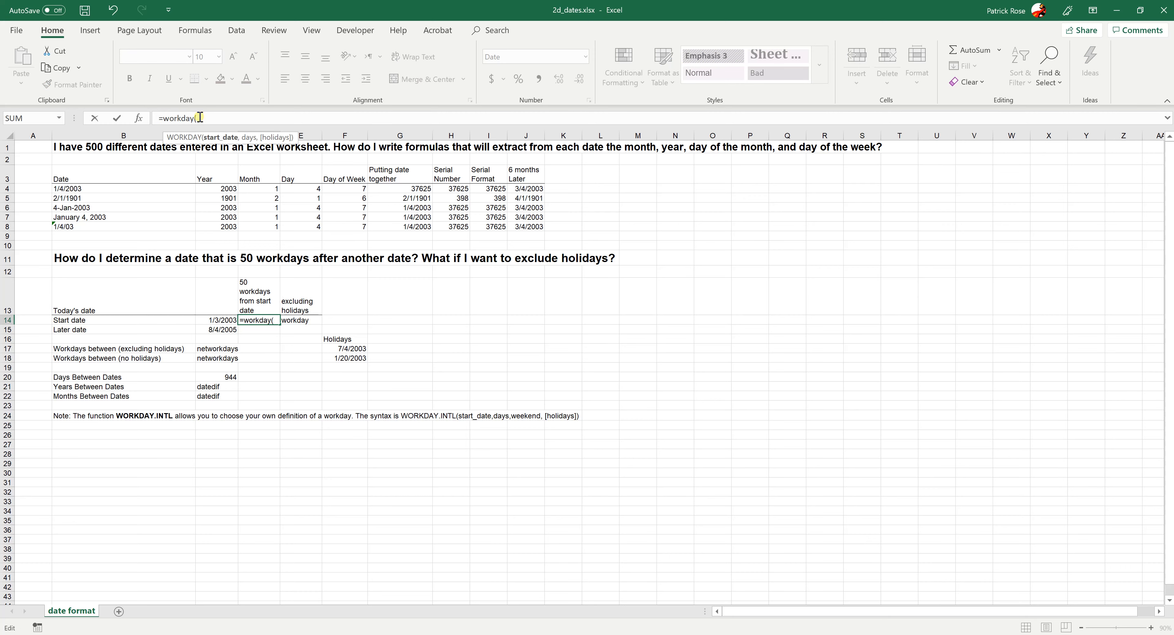
click(215, 319)
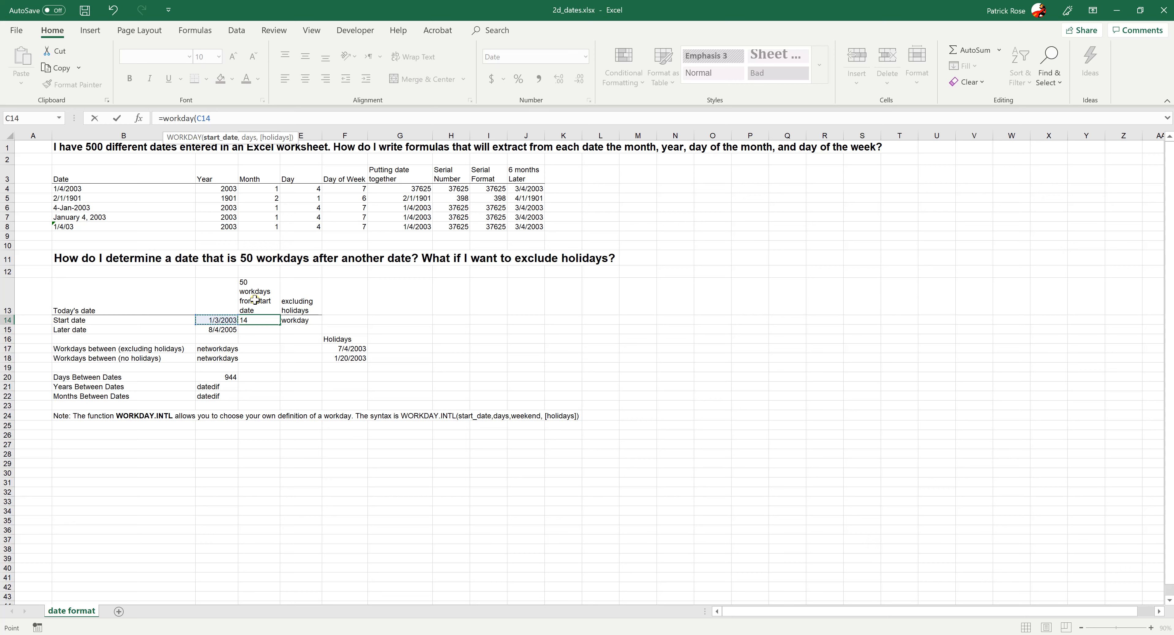
text(,50))
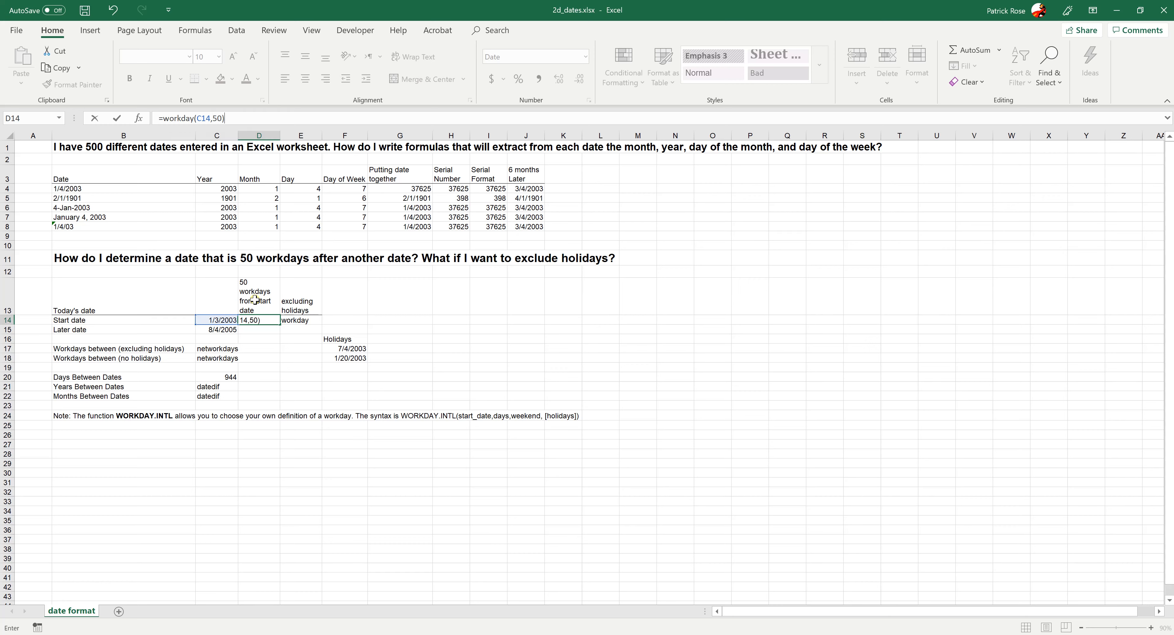
key(Tab)
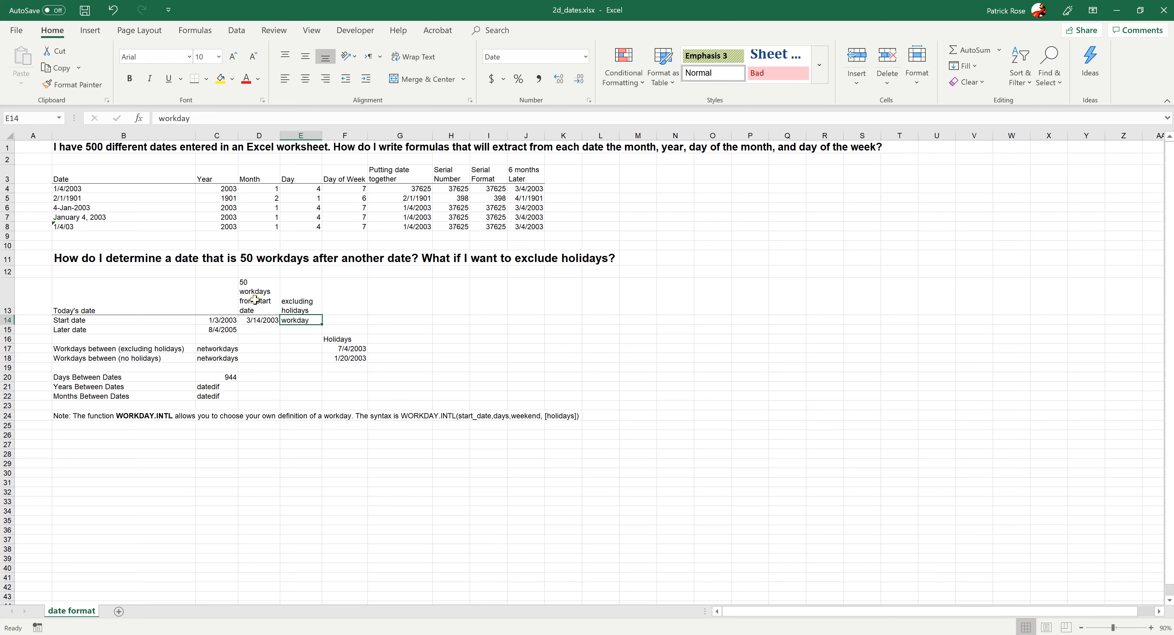
click(254, 321)
click(215, 315)
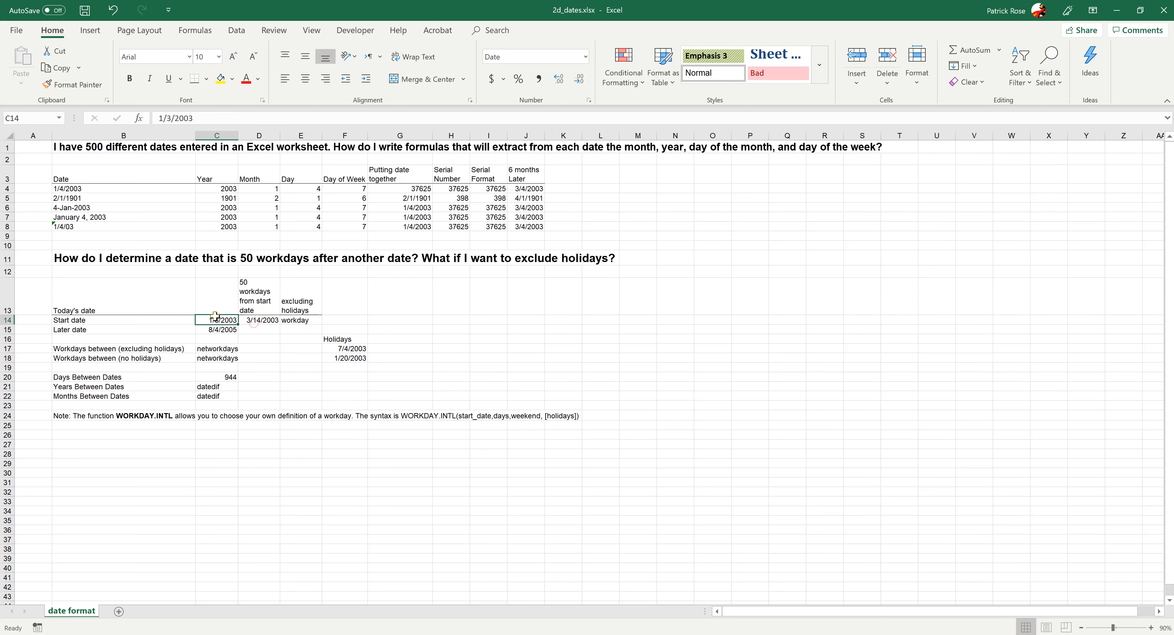
click(253, 320)
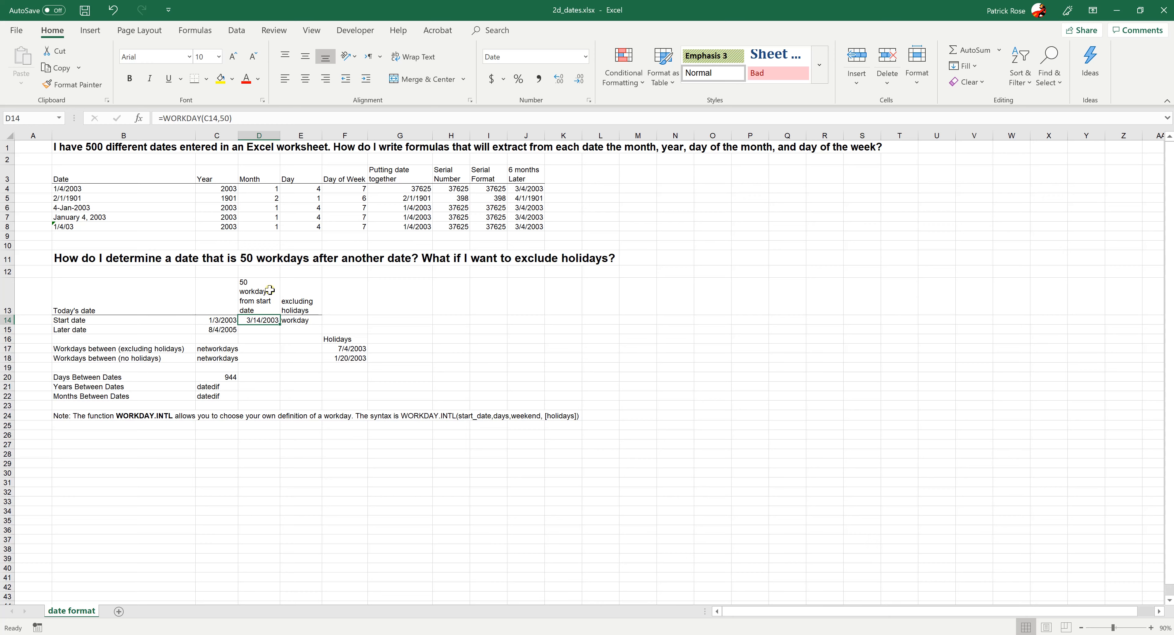
Replace the workday placeholder in E14 with =WORKDAY(C14,50,F17:F18) to exclude the listed holidays
click(299, 320)
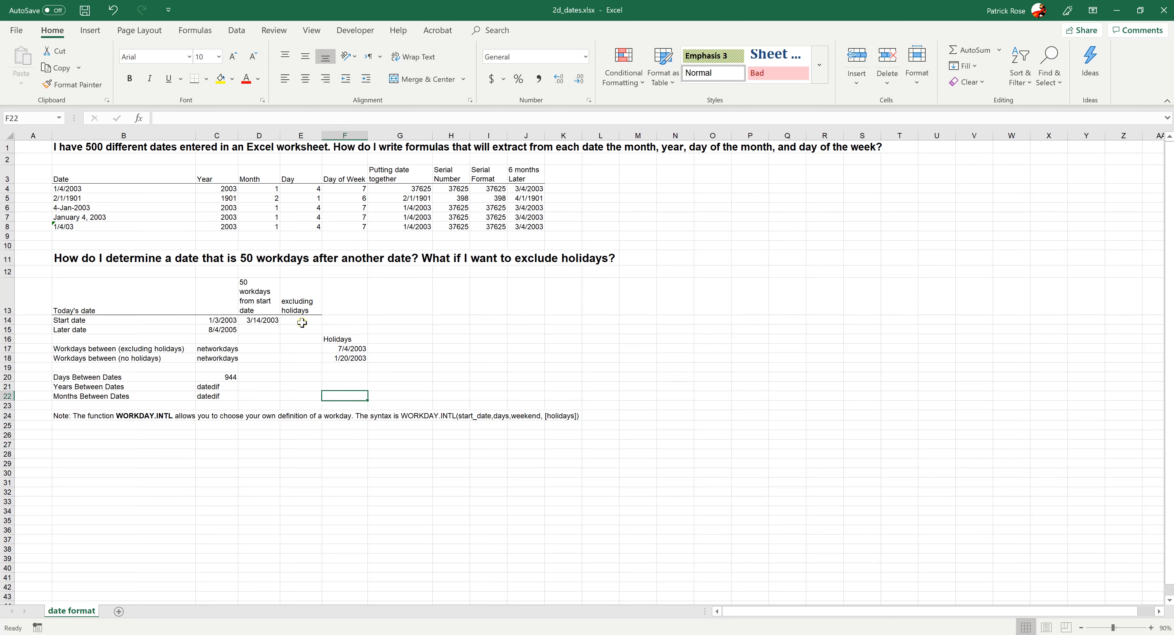
click(301, 320)
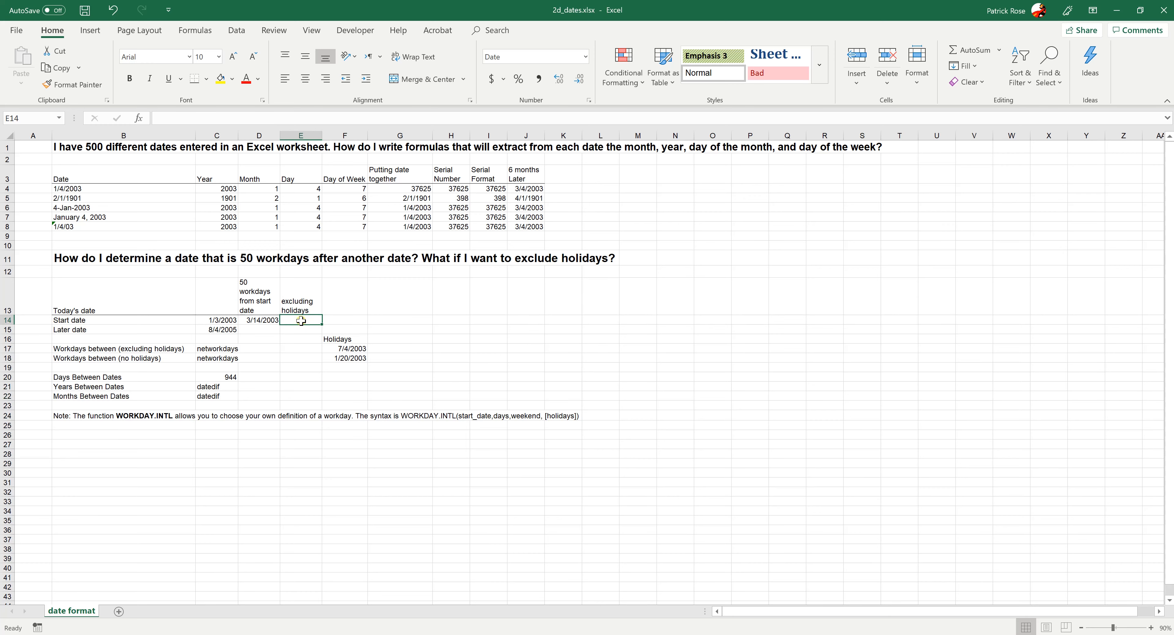
text(=)
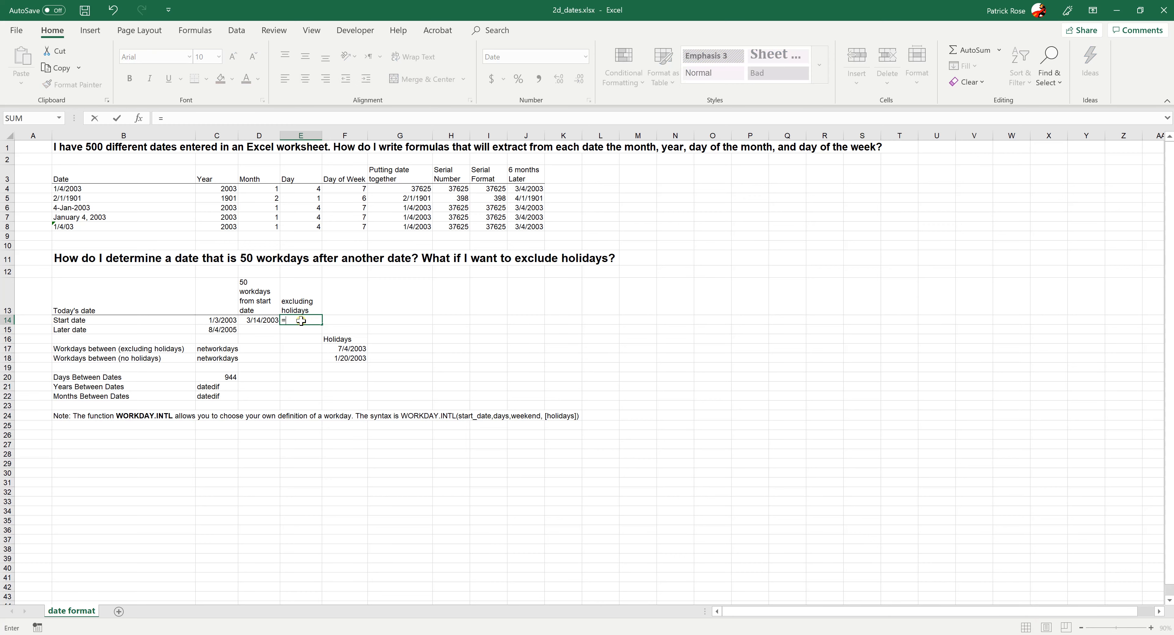
text(workd)
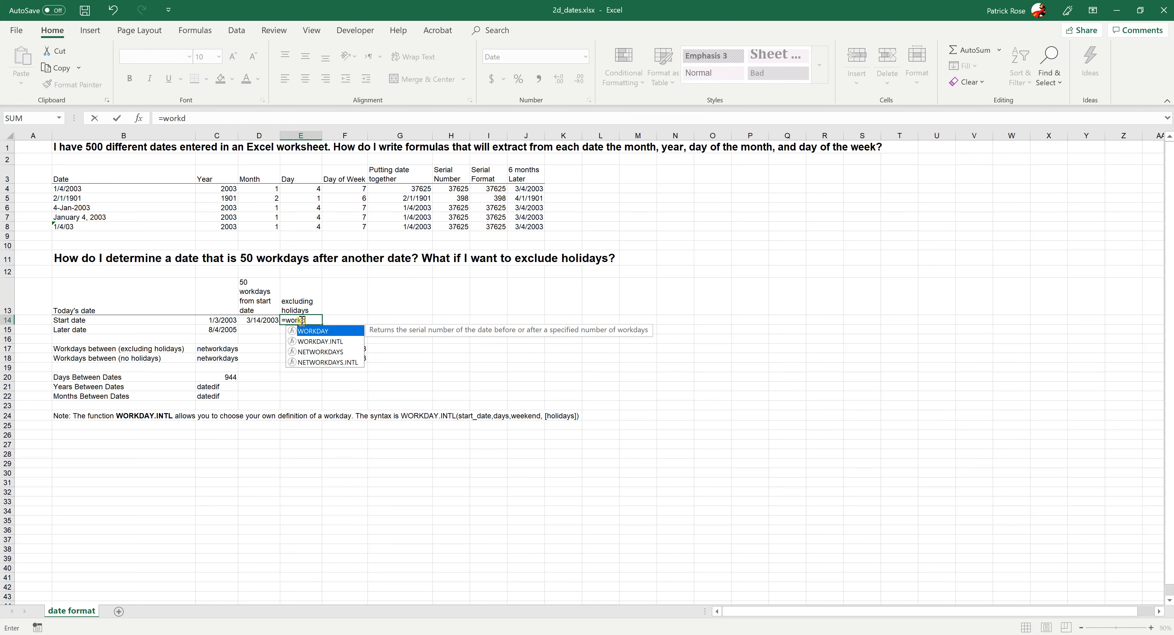
text(ay()
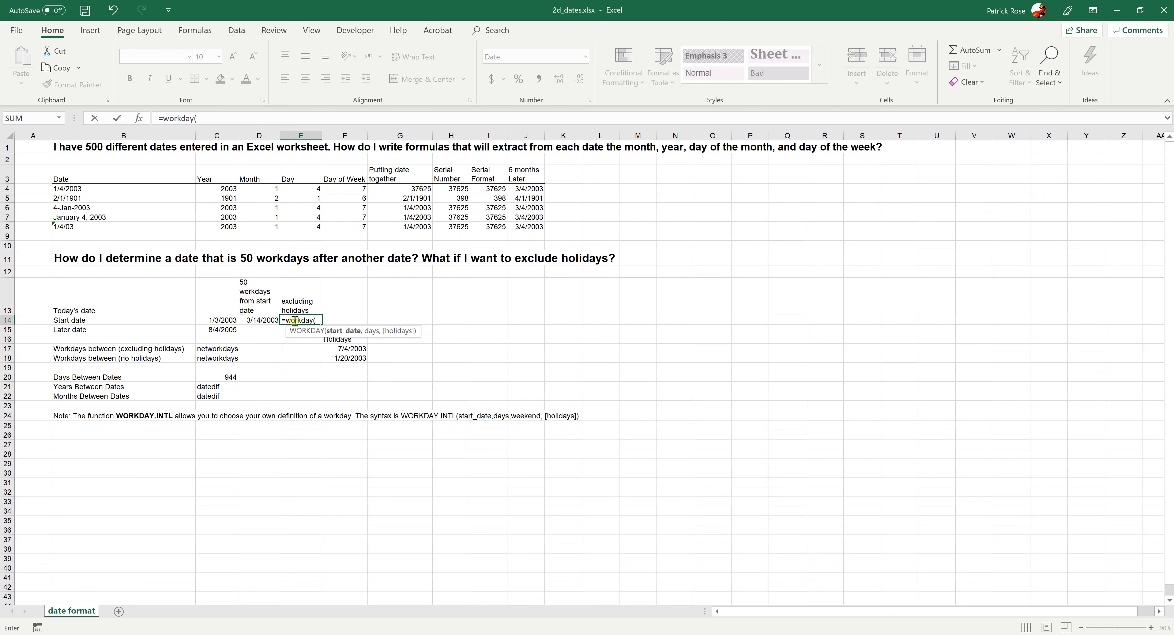
click(228, 318)
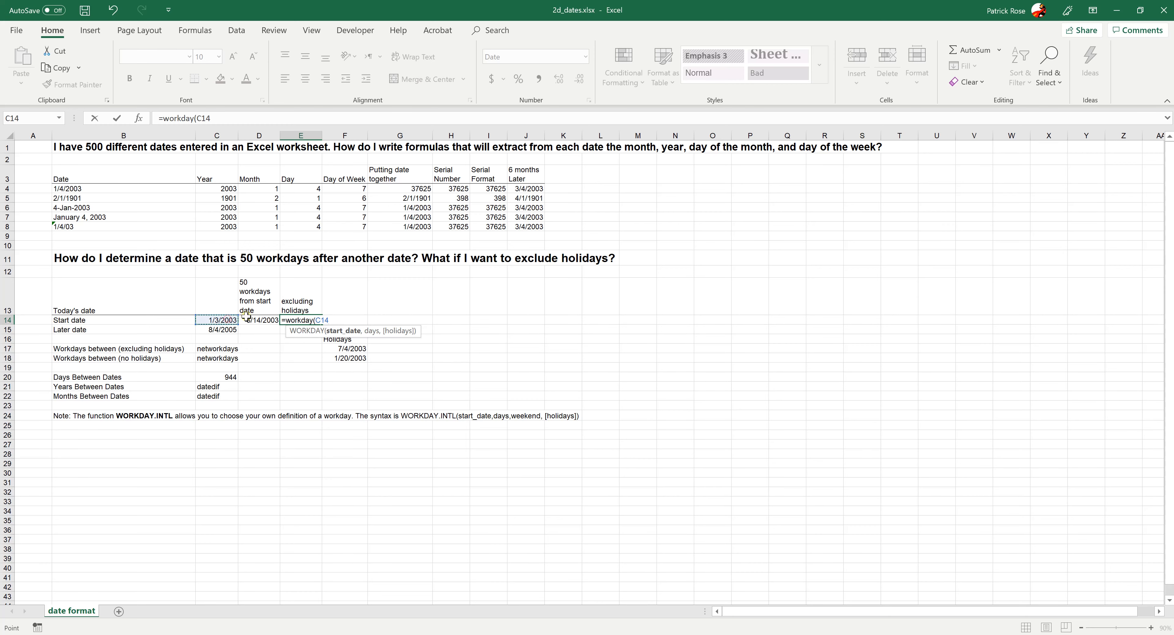
text(,50)
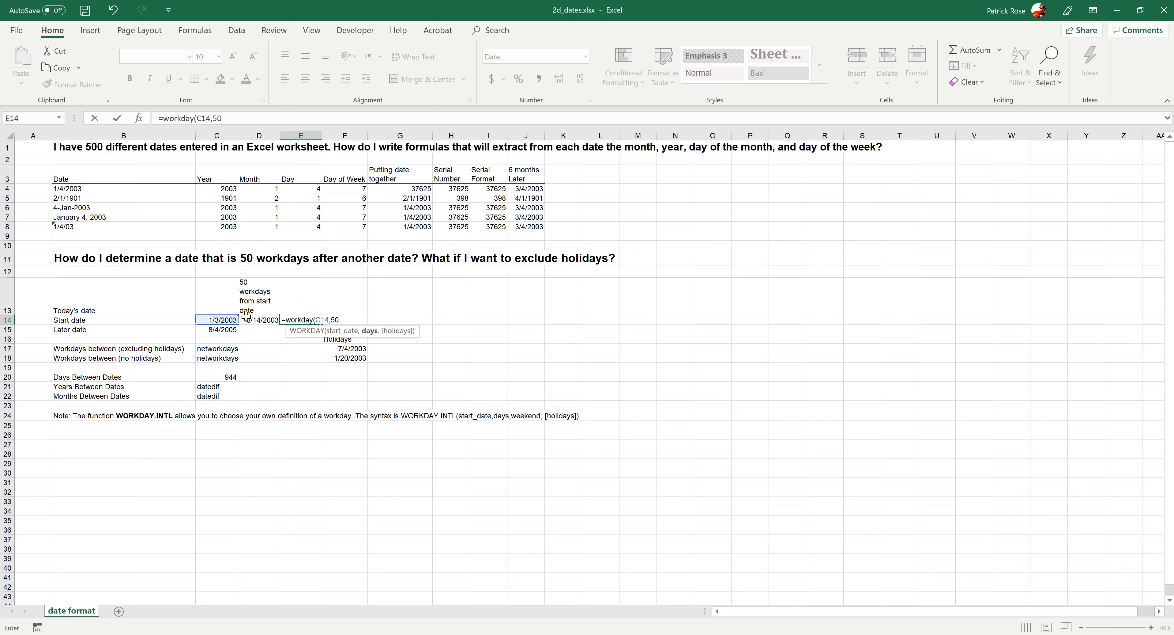
text(,)
drag(347, 349, 347, 358)
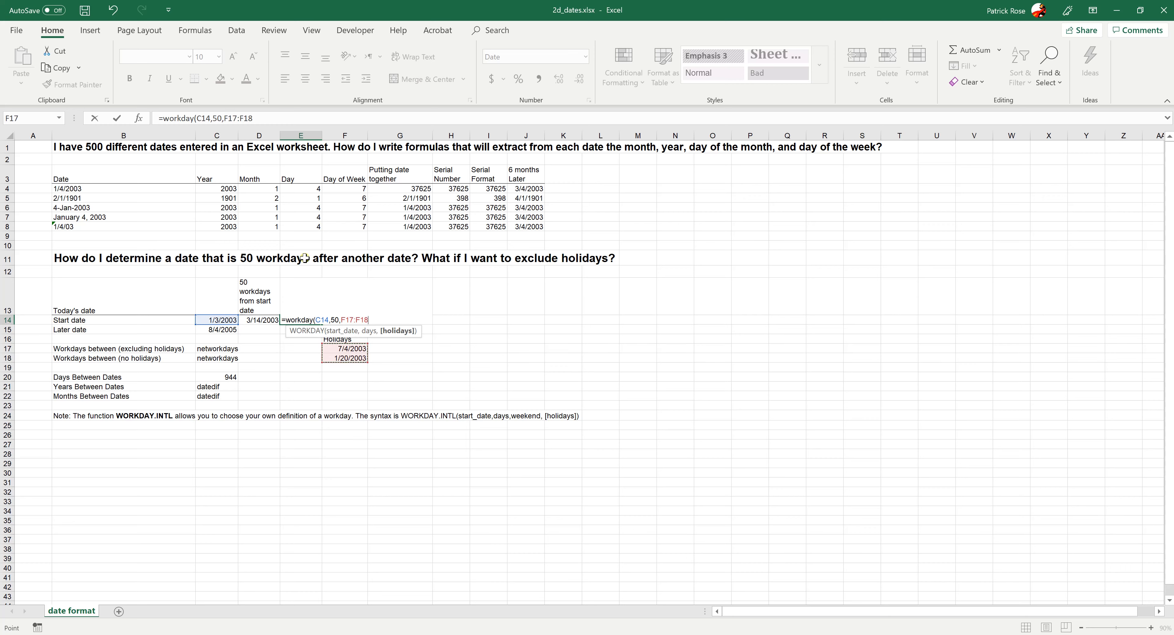
key(Return)
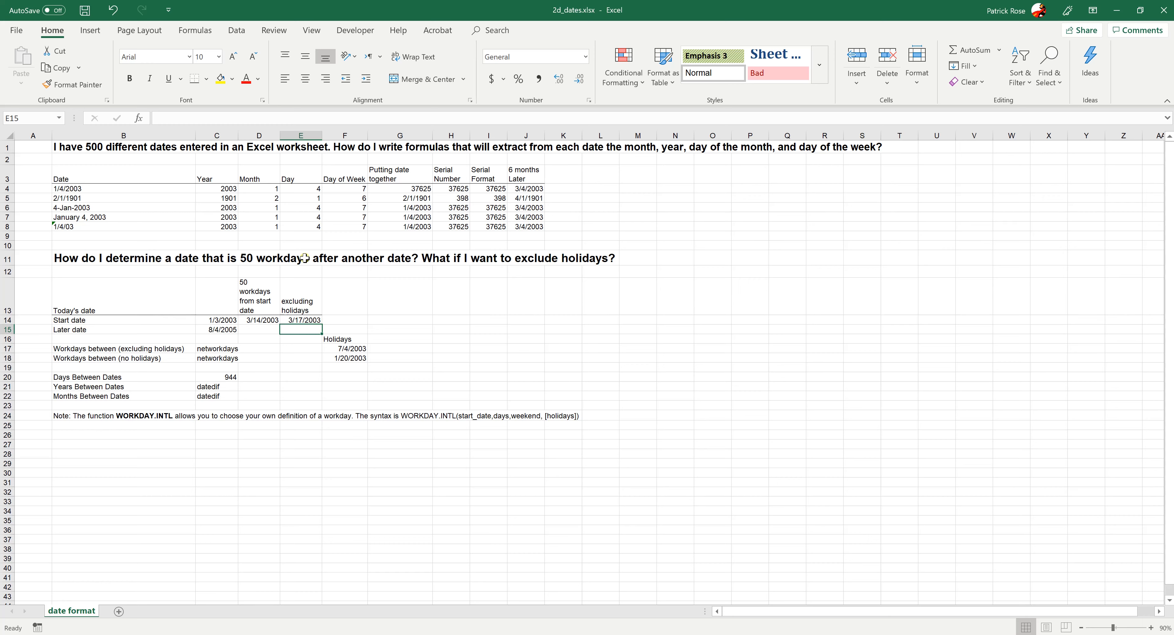
Review the holiday-excluding WORKDAY formula in E14 against the start date in C14, the holidays in F17:F18 and the later date in C15
click(297, 319)
click(231, 319)
drag(332, 349, 332, 357)
click(298, 319)
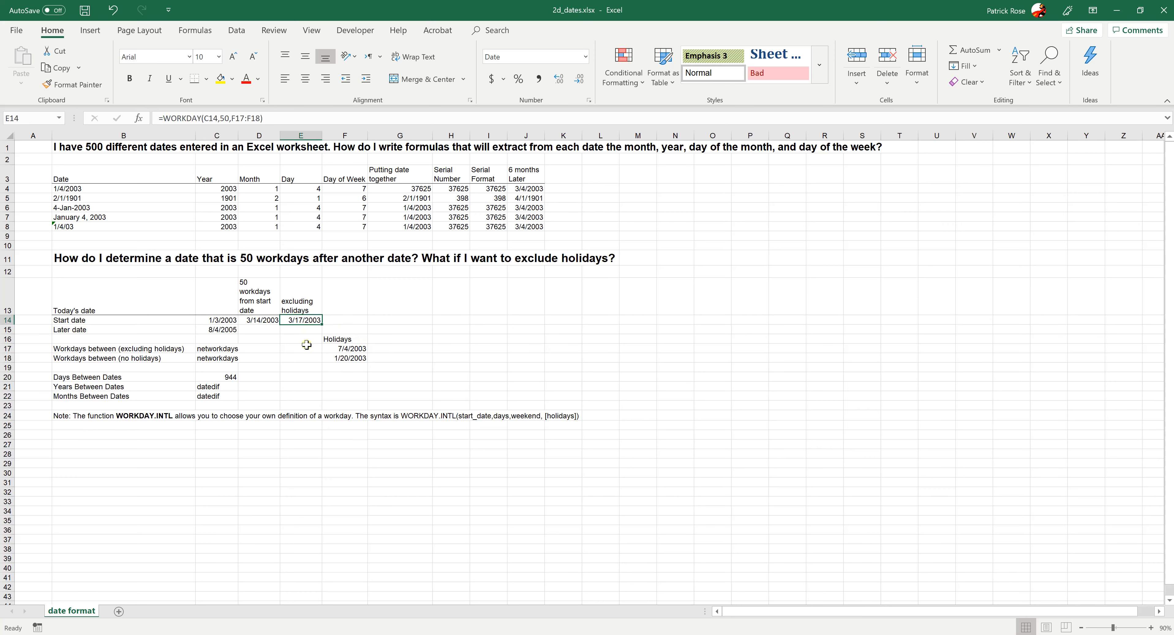
click(299, 365)
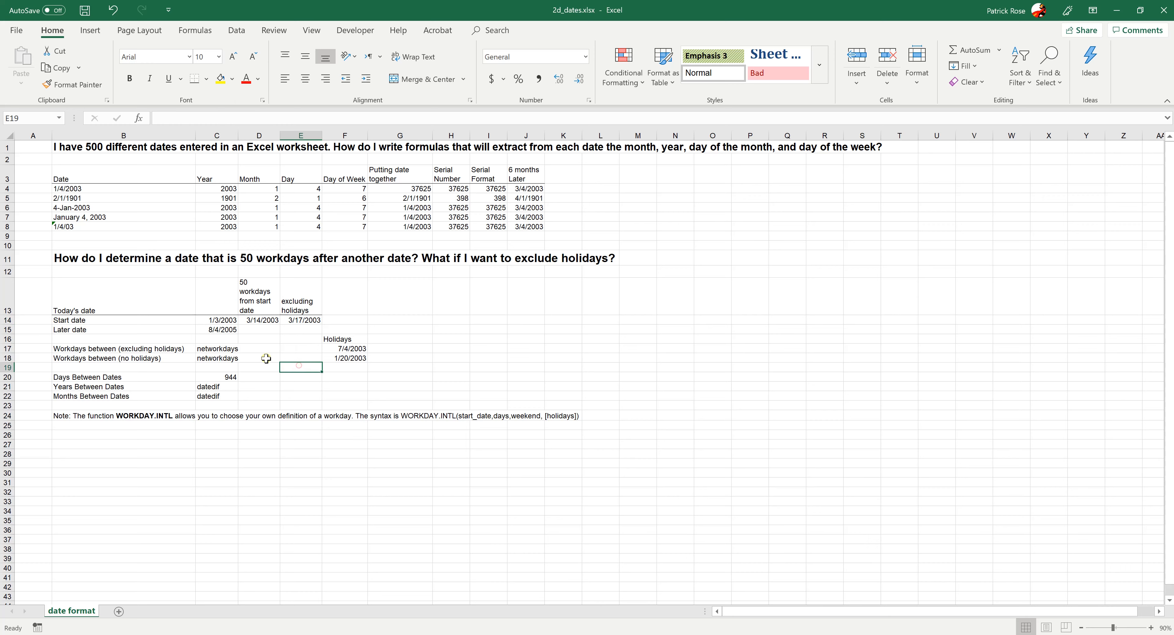
click(205, 330)
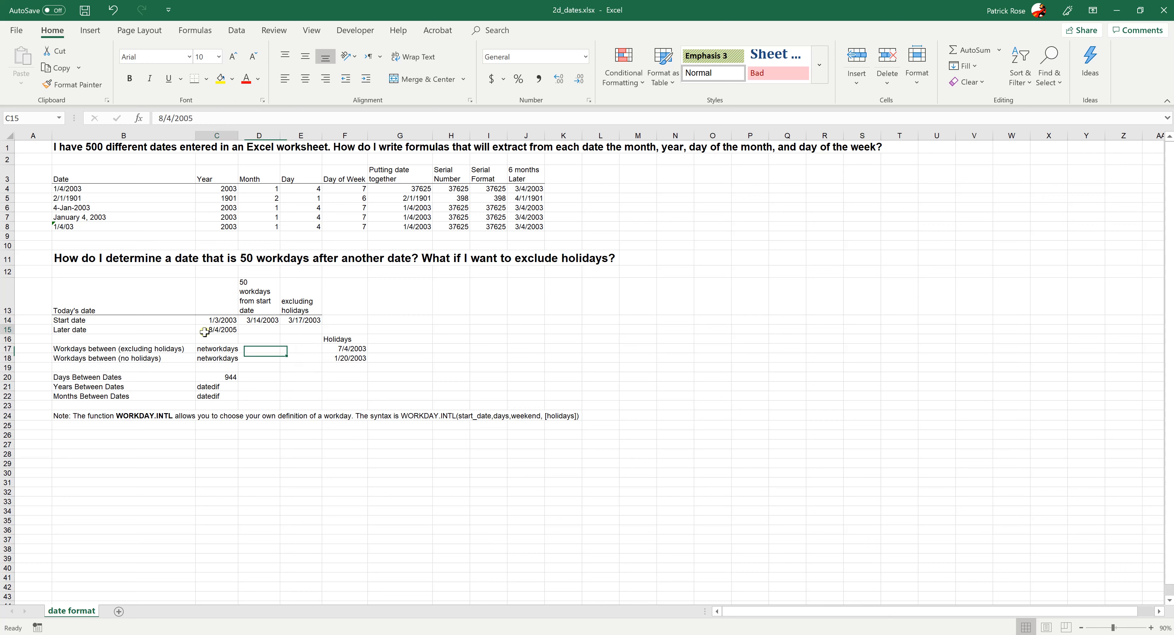
click(246, 329)
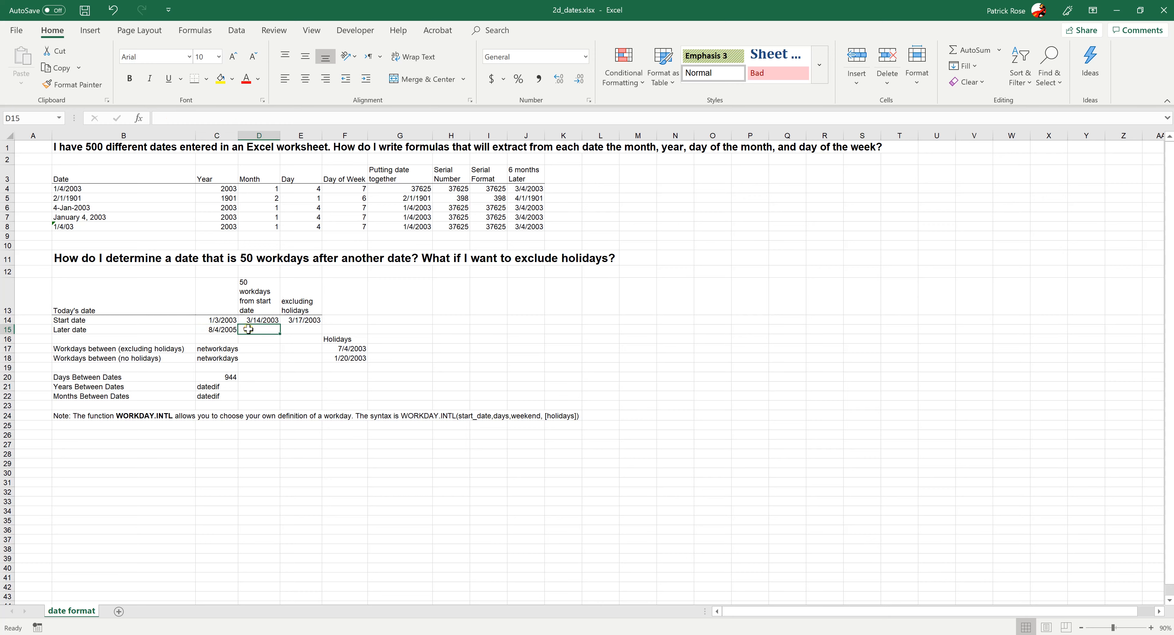
Fill the WORKDAY formulas in D14 and E14 down one row into D15 and E15 for the later date
click(258, 321)
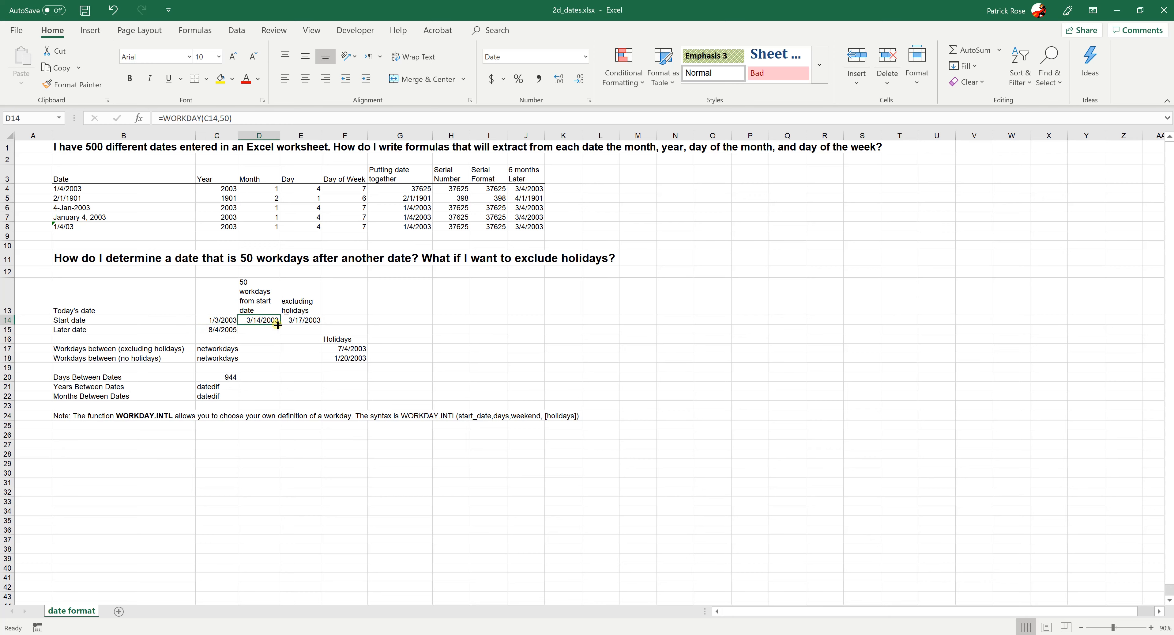
drag(279, 324, 278, 333)
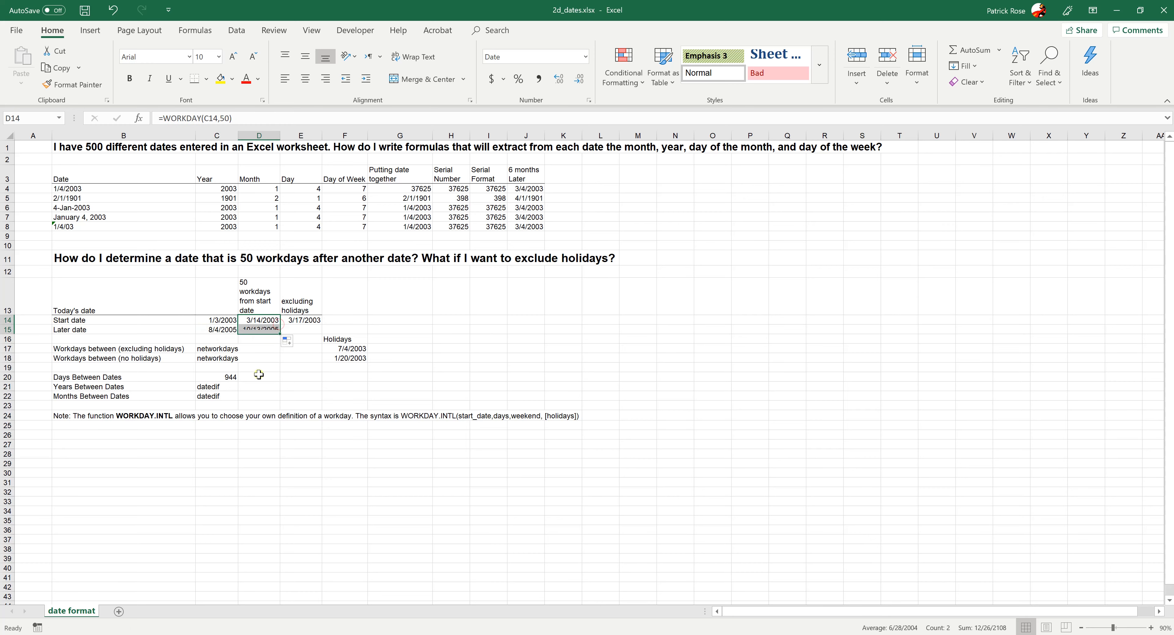
click(206, 329)
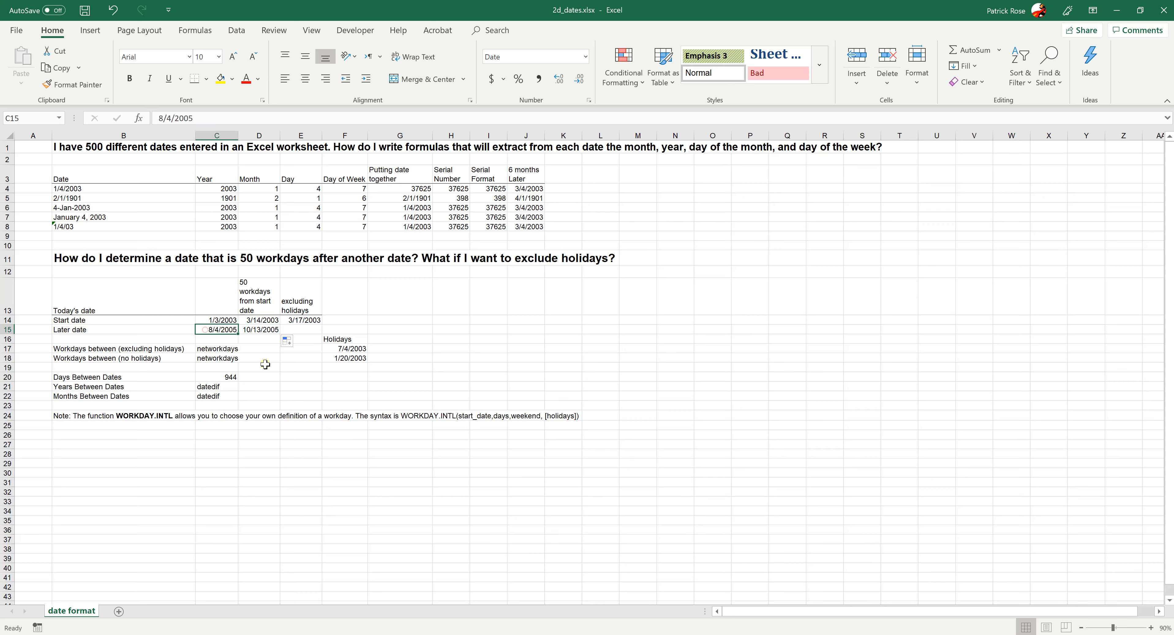
click(250, 329)
click(297, 321)
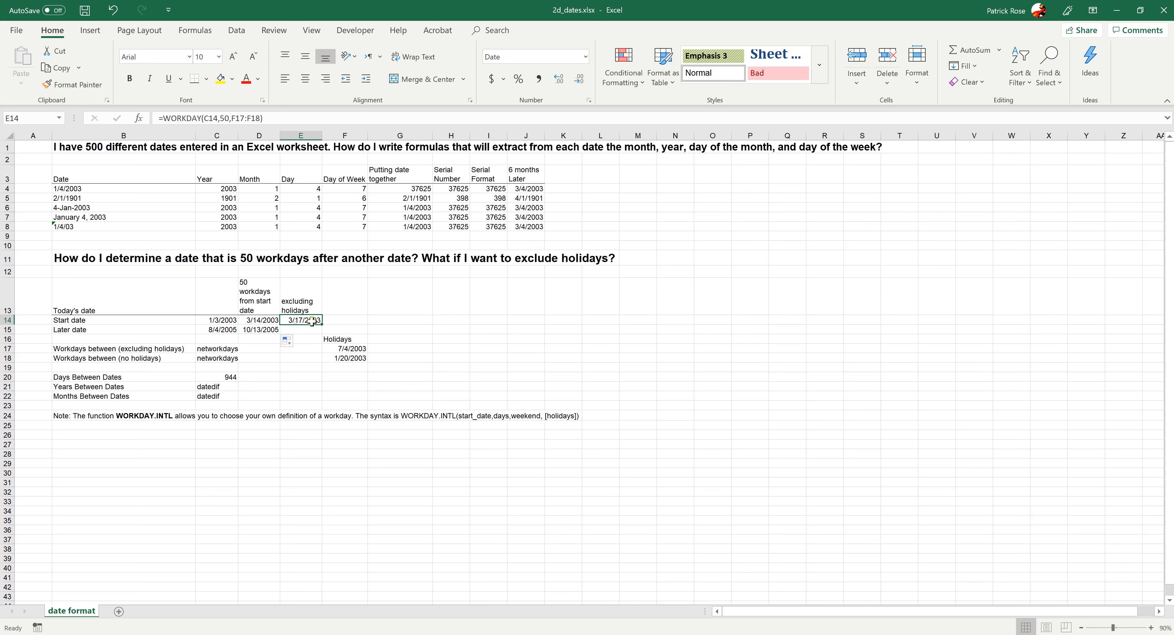
drag(324, 324, 324, 333)
click(274, 377)
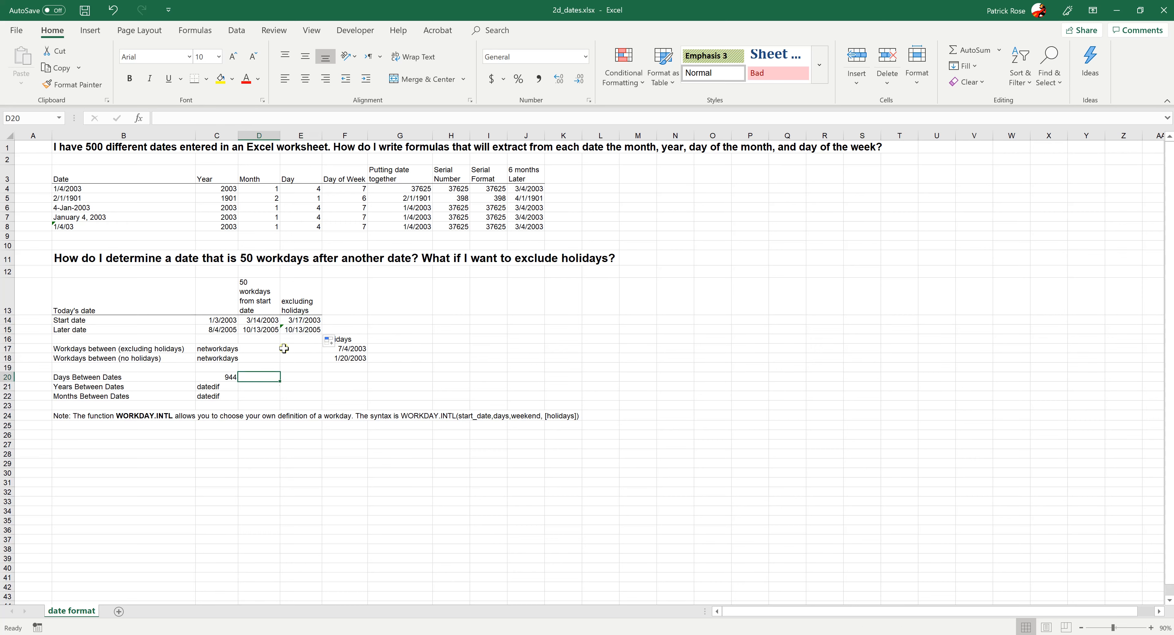
Examine the copied formula in E15 against the holidays in F17:F18 and the later date, and compare D14 with the networkdays placeholder in C17
click(299, 331)
drag(339, 348, 340, 358)
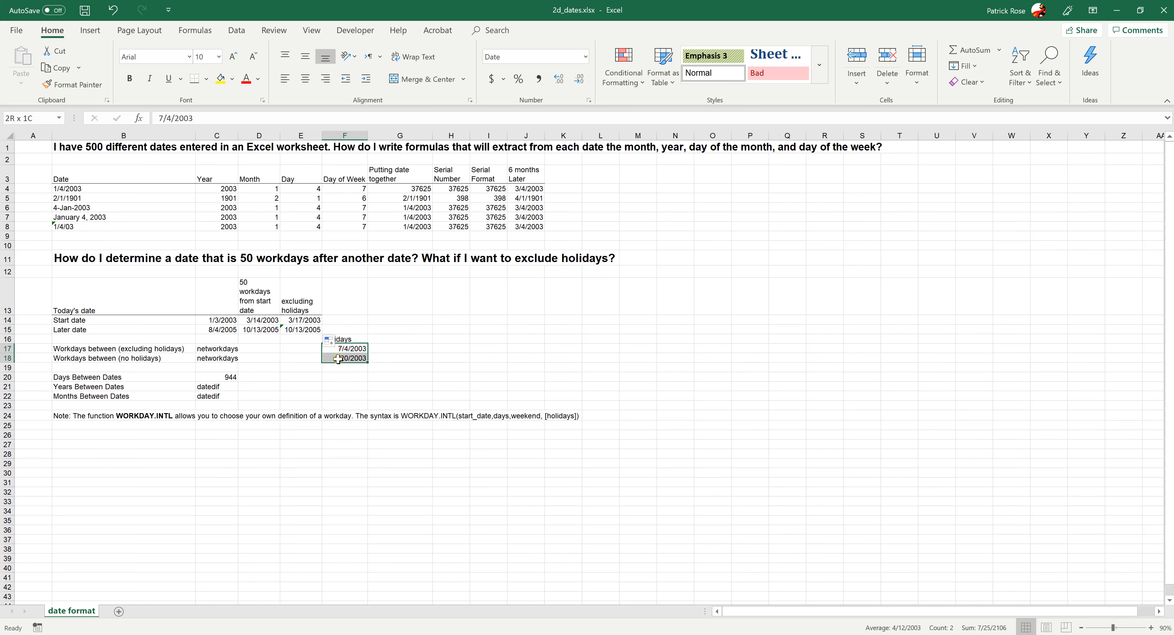
click(340, 349)
click(207, 331)
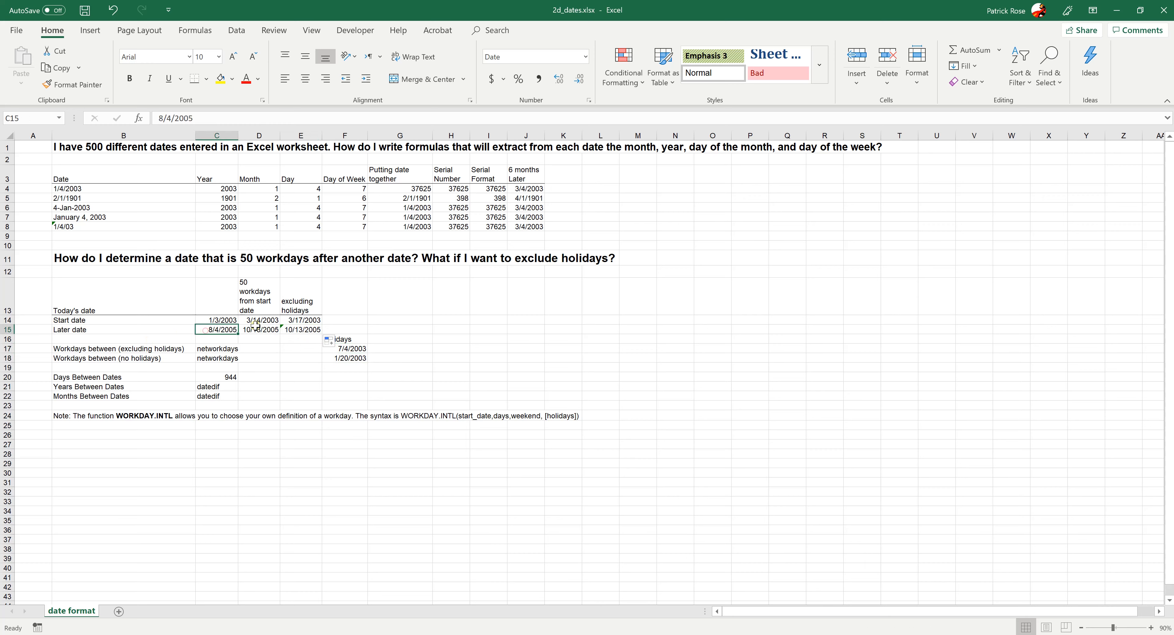
click(360, 351)
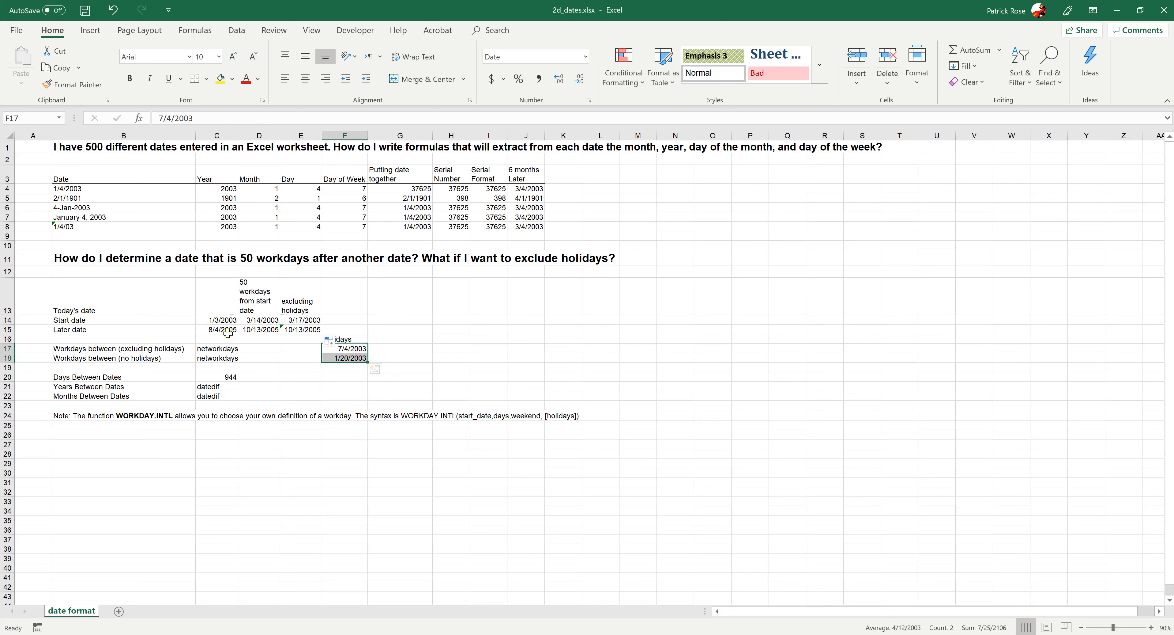
click(292, 328)
click(287, 376)
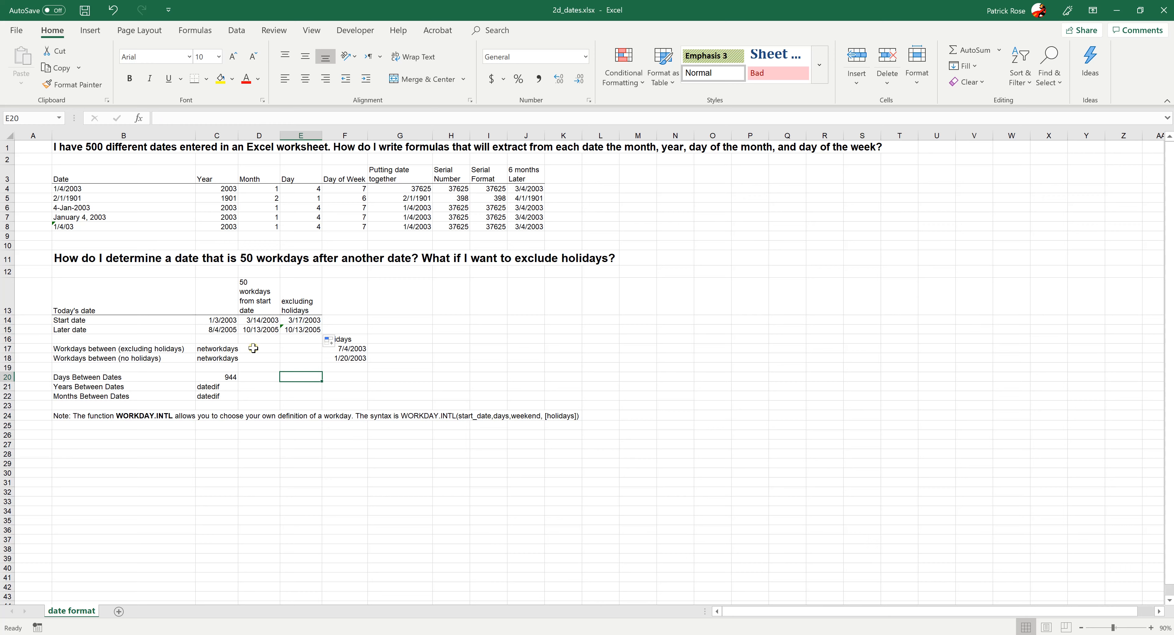
click(209, 349)
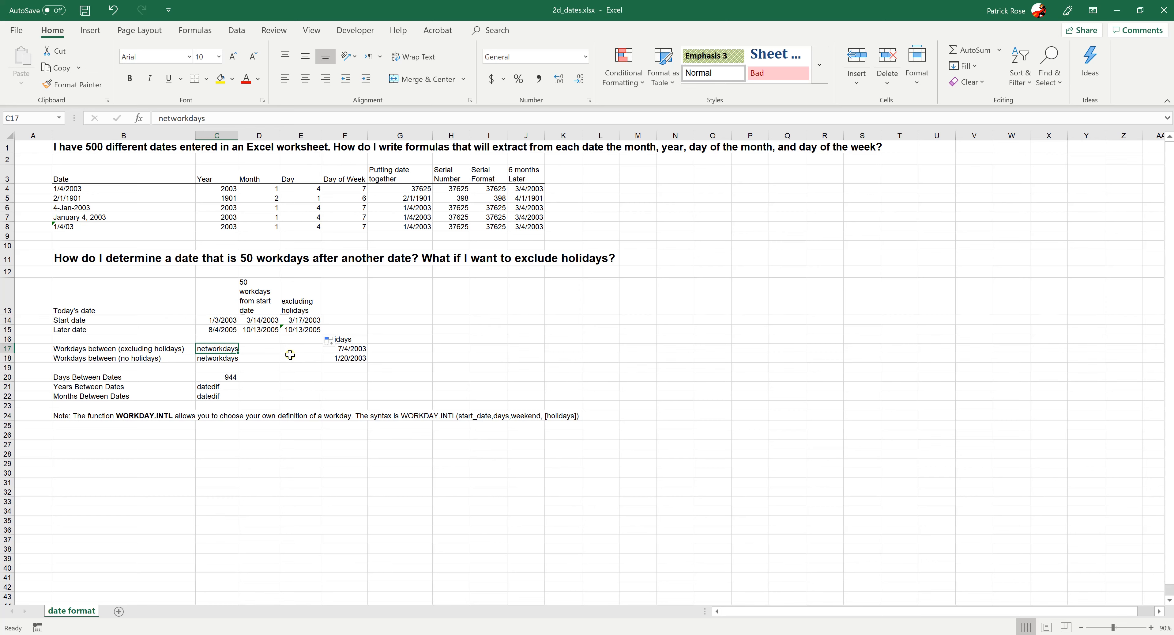
click(257, 320)
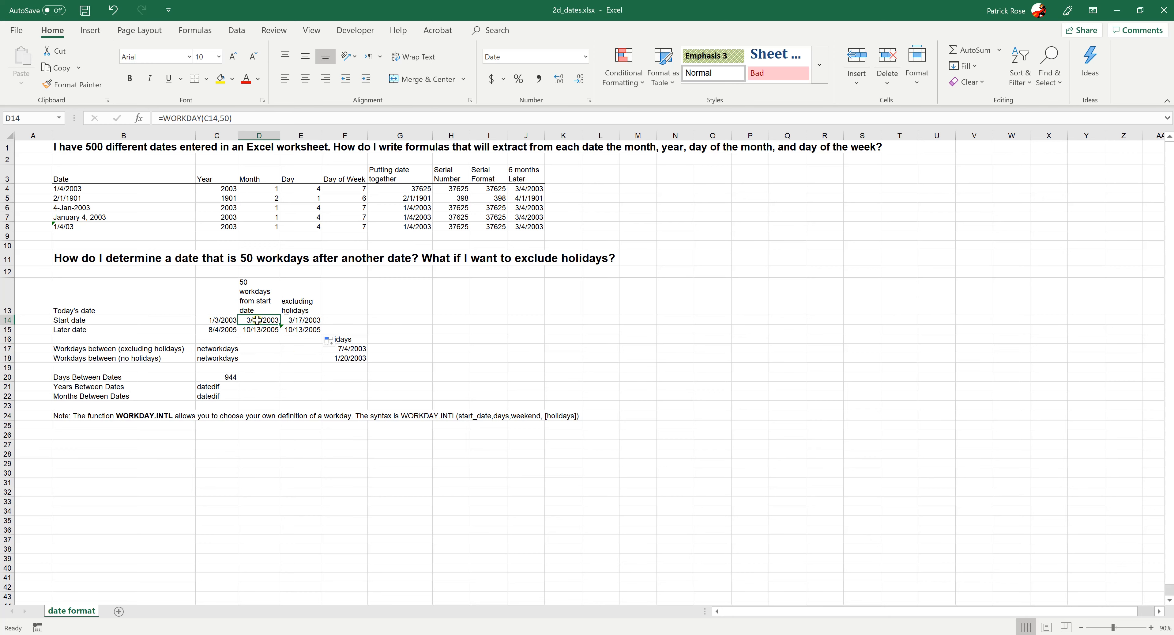
click(218, 349)
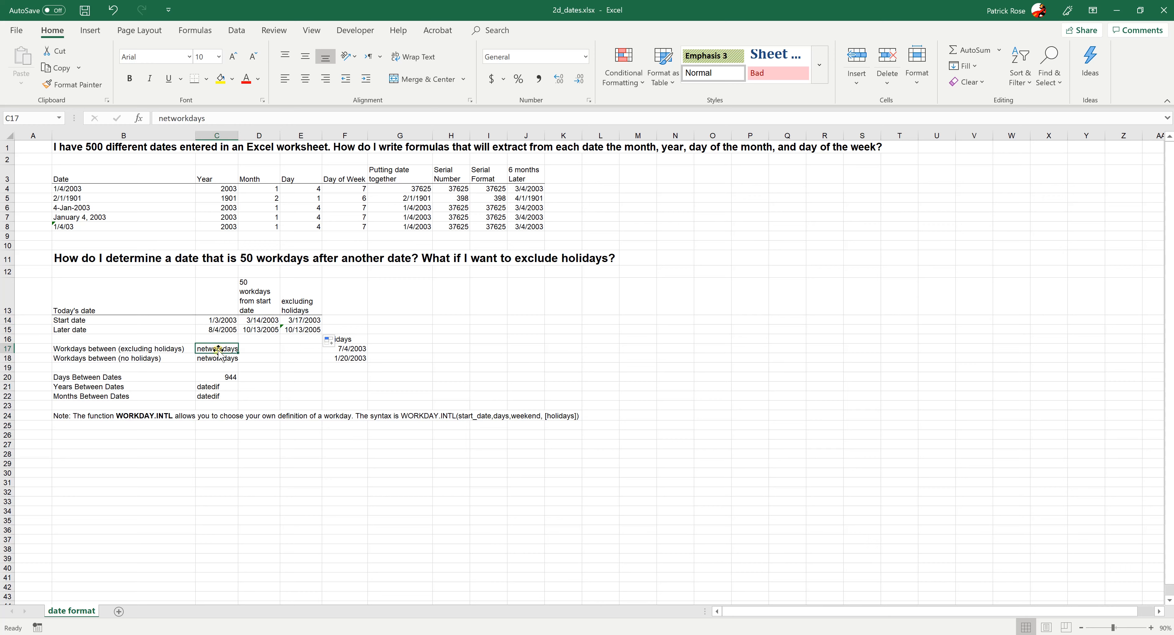
Try the subtraction =C15-C14 in I16 to count all days between the start and later dates, and clear the cell
click(494, 336)
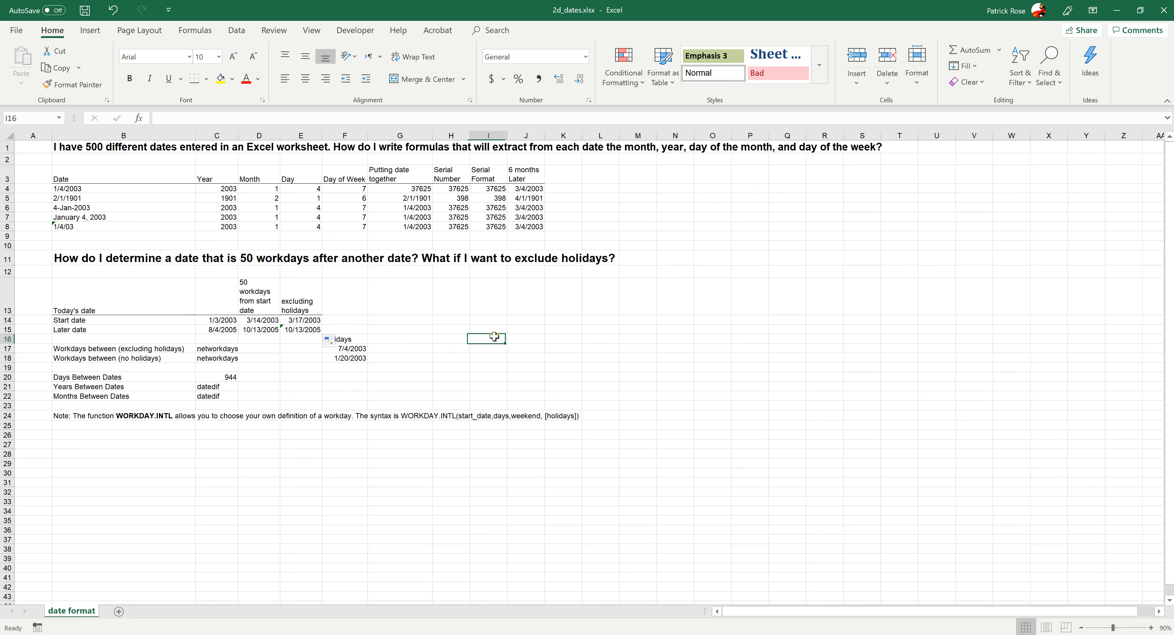
text(=)
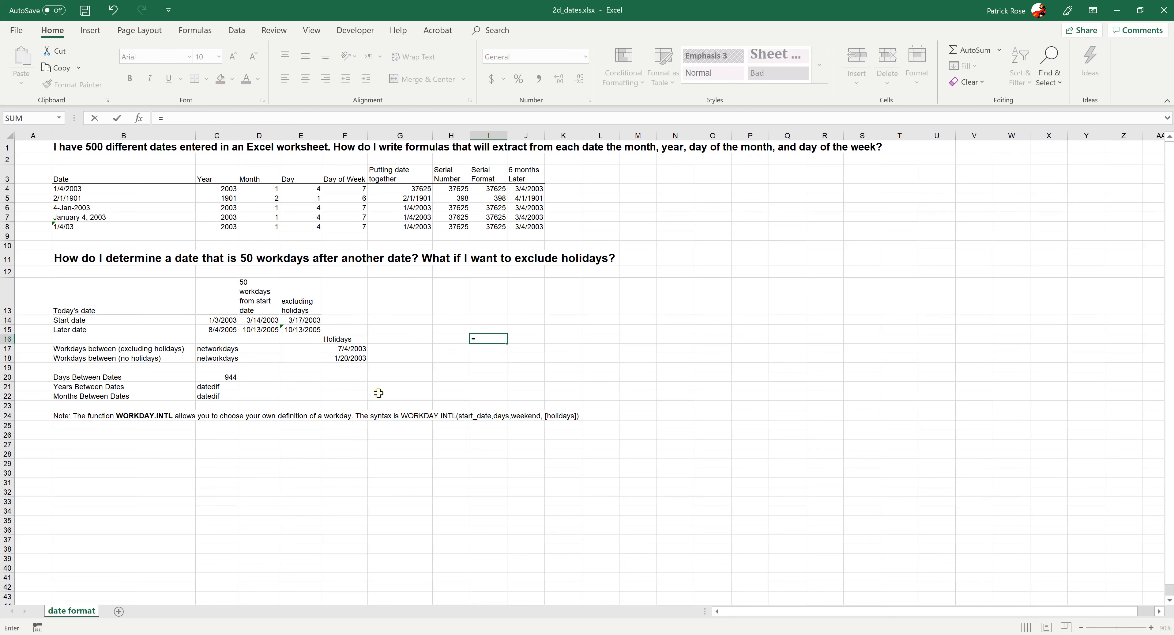
click(228, 327)
text(-)
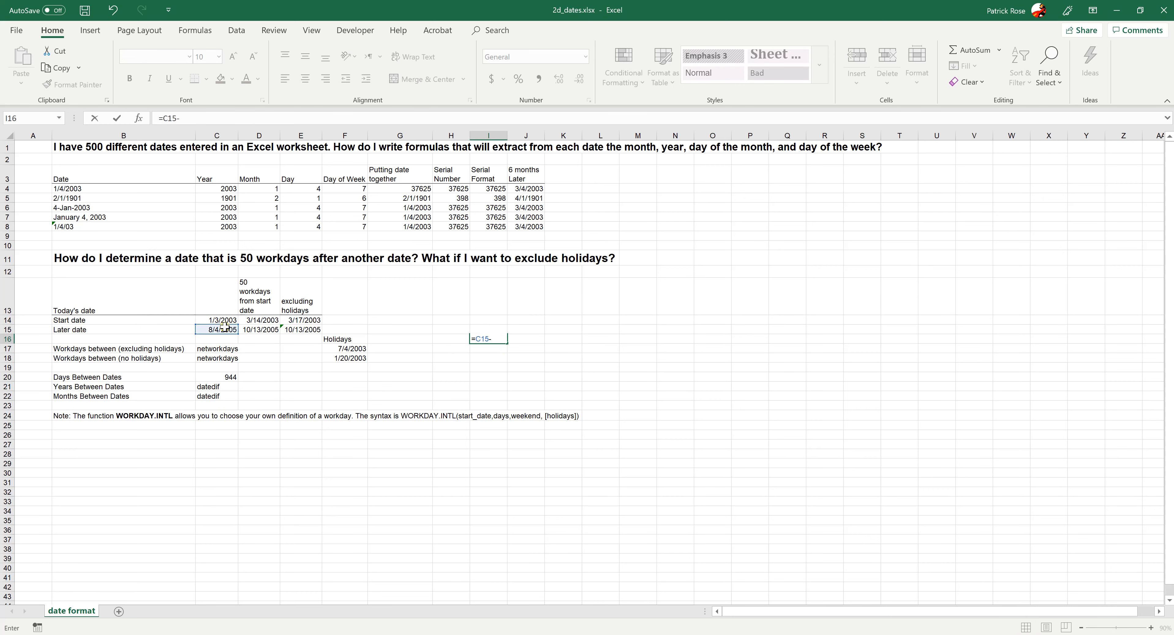
click(221, 319)
key(Return)
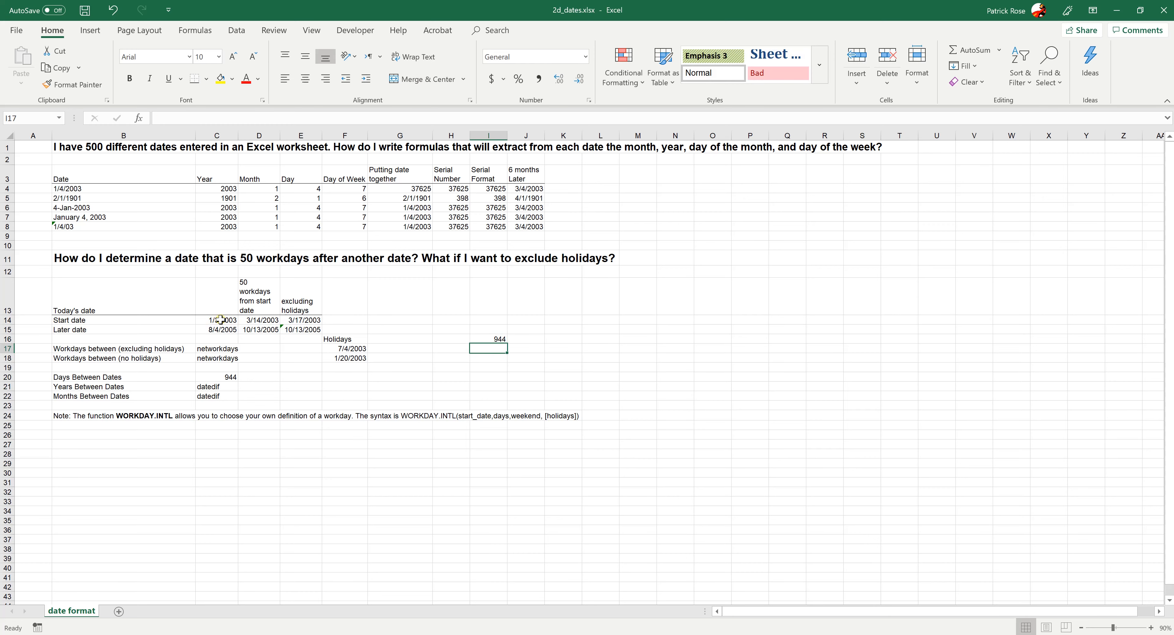
click(473, 336)
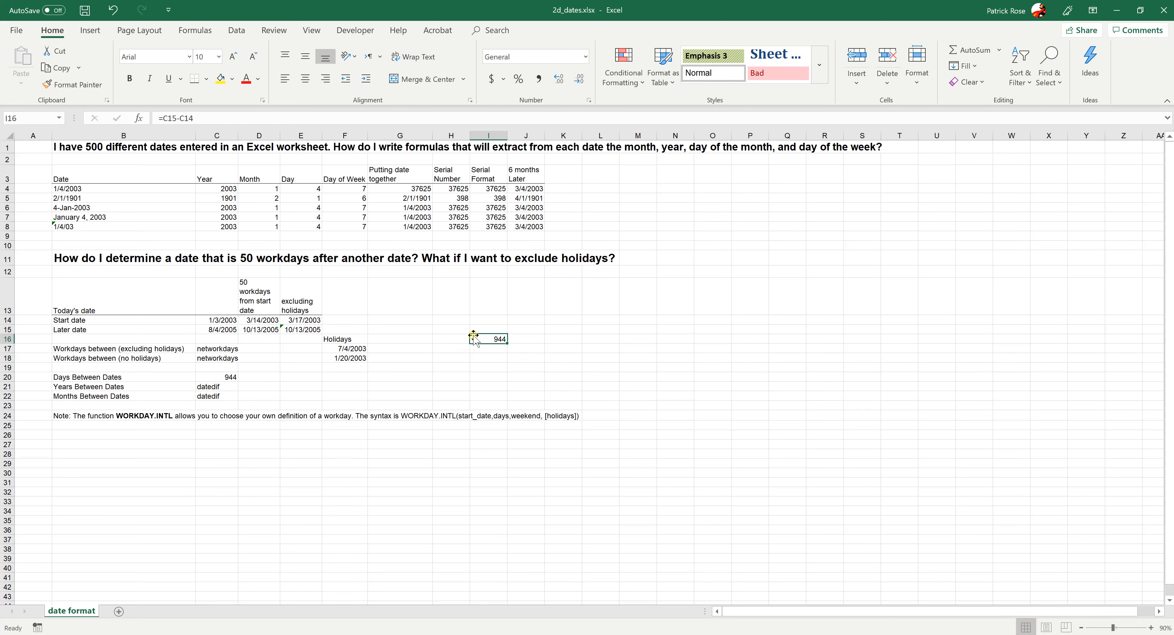
key(Delete)
Turn the networkdays placeholder in C17 into =NETWORKDAYS(C14,C15) and compare its result with the dates in C14:C15
click(206, 348)
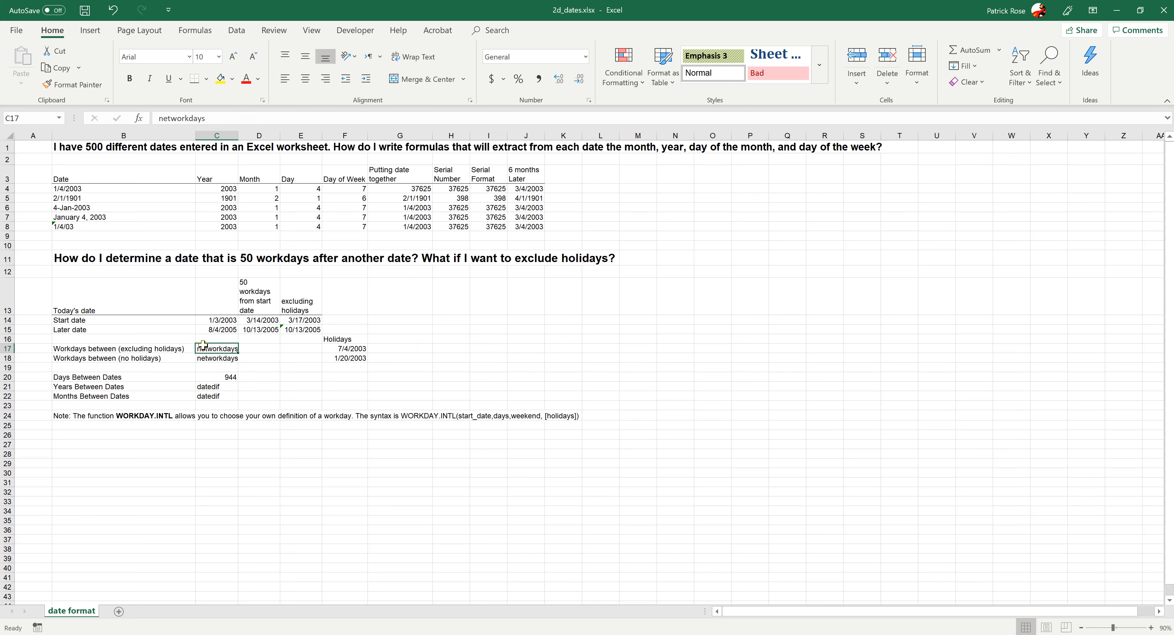
click(159, 118)
text(=)
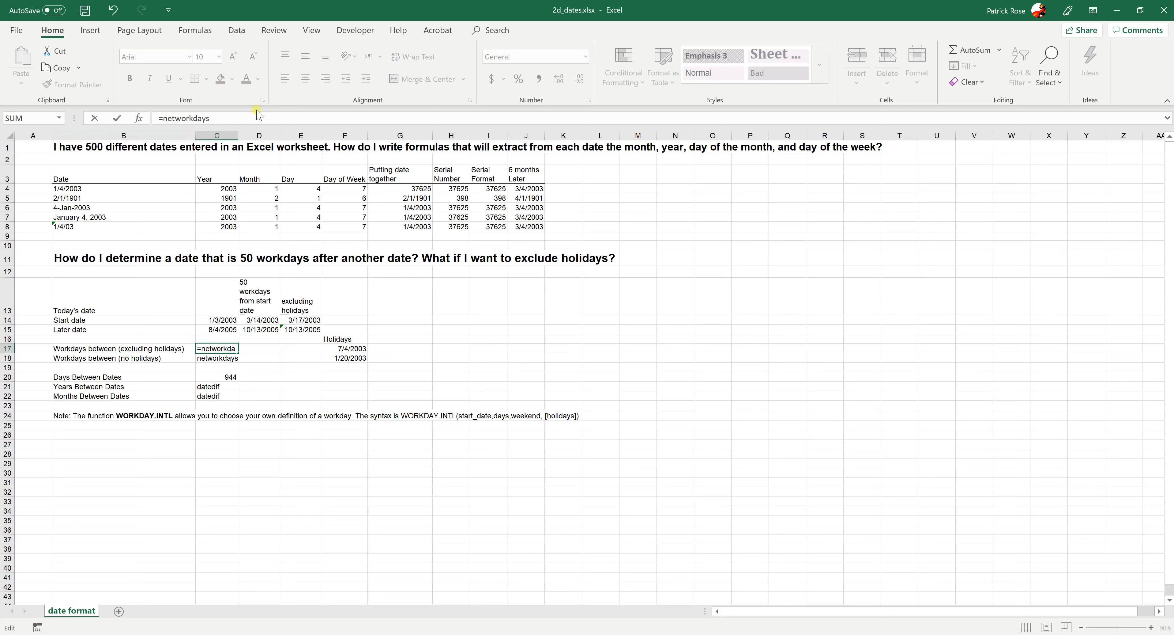
click(239, 120)
text(()
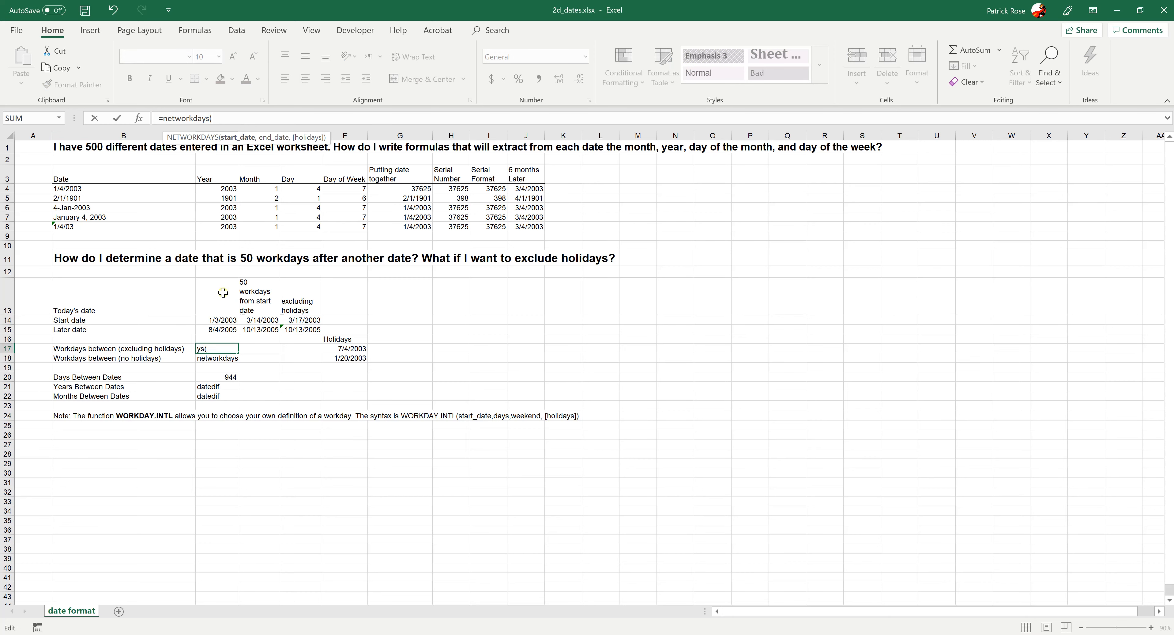
click(216, 318)
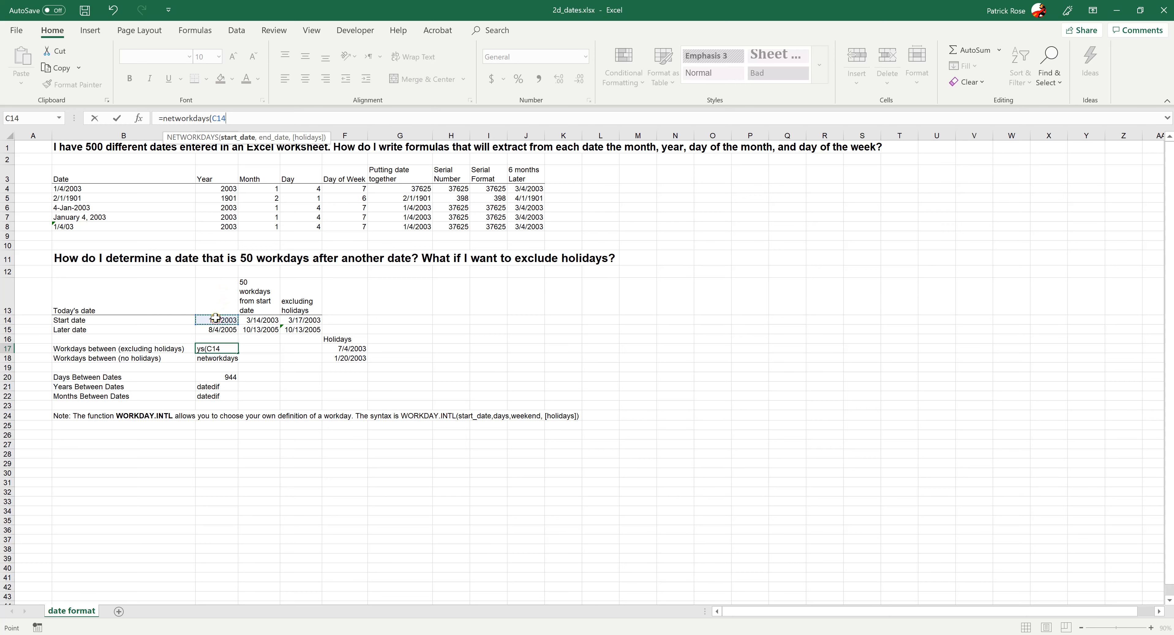
text(,)
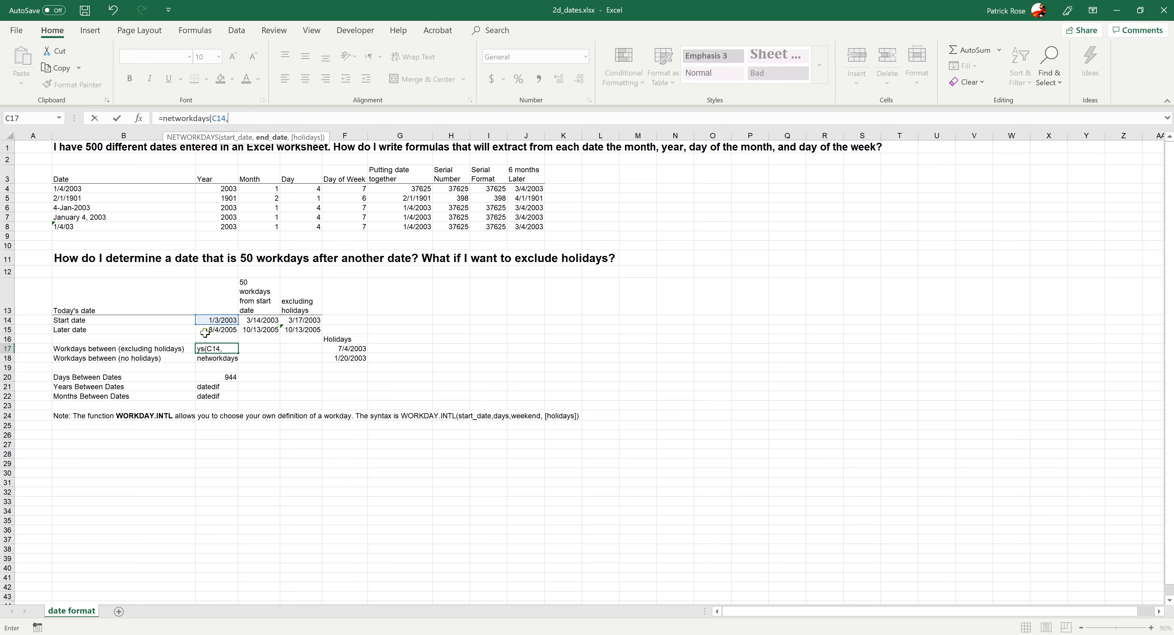
click(205, 333)
text())
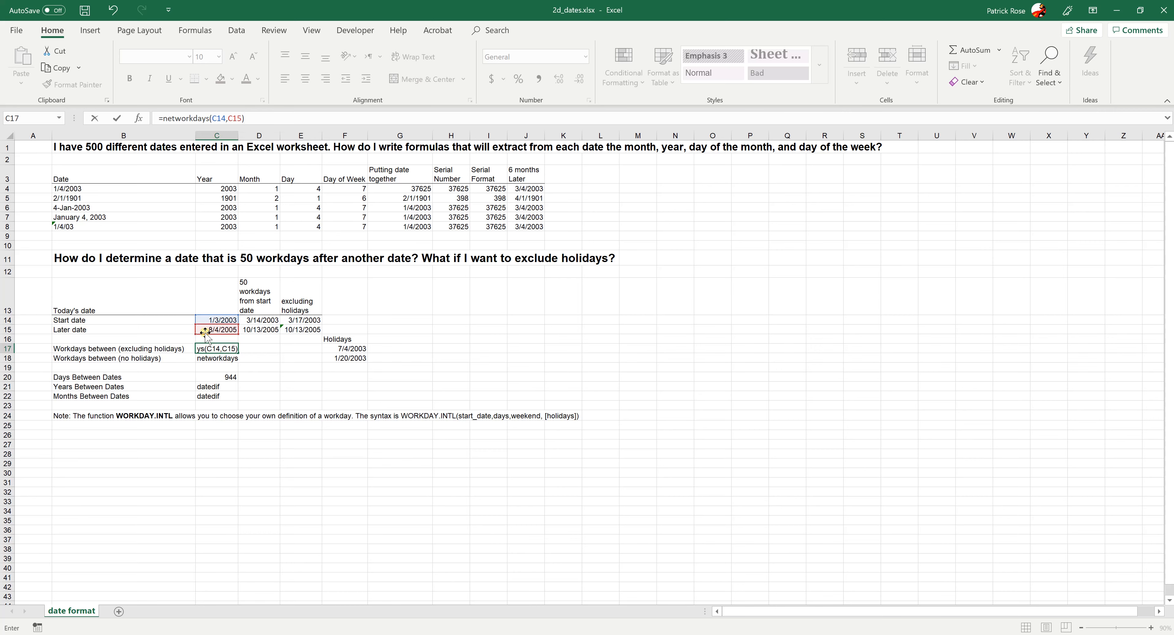
key(Tab)
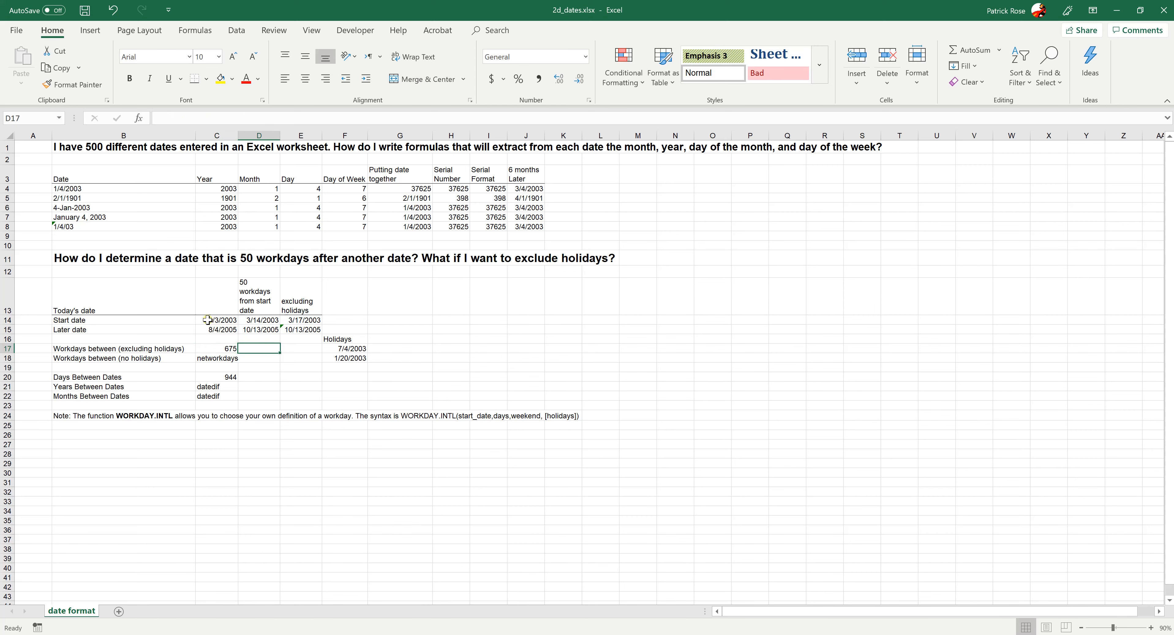
drag(207, 319, 208, 329)
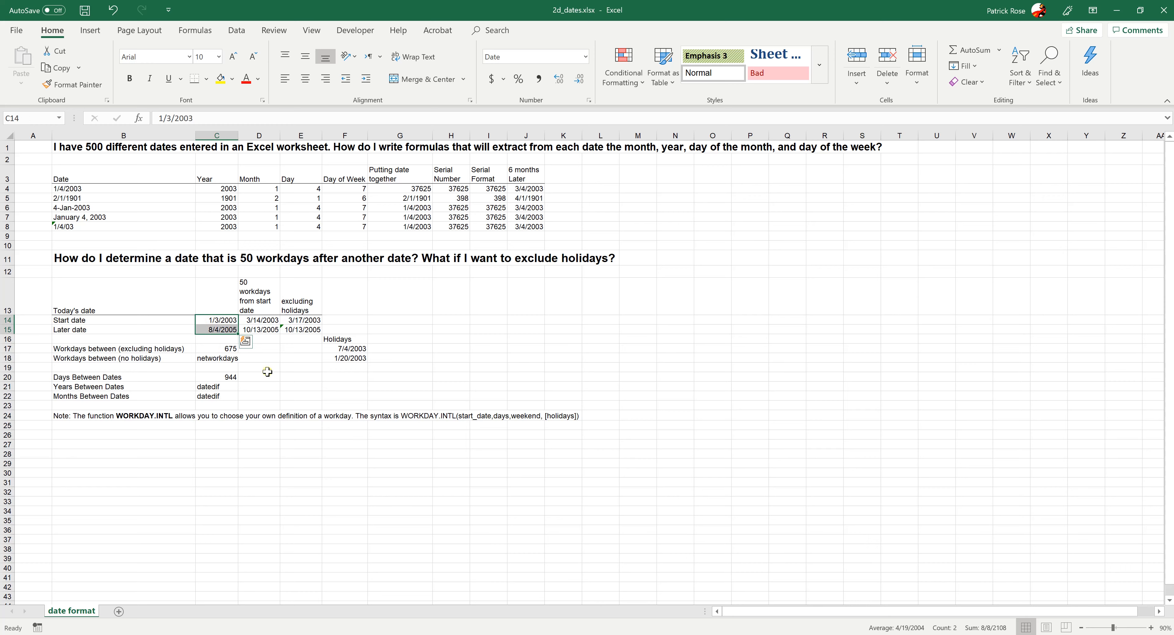
Turn the networkdays placeholder in C18 into the formula =NETWORKDAYS(B14,B15)
click(228, 356)
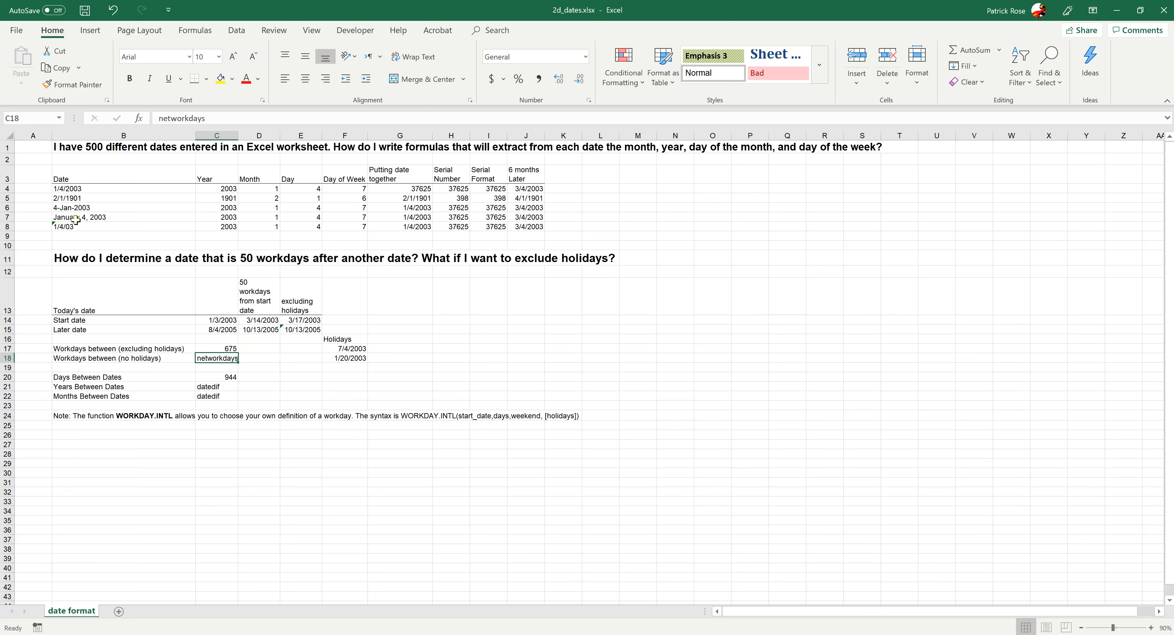
click(156, 119)
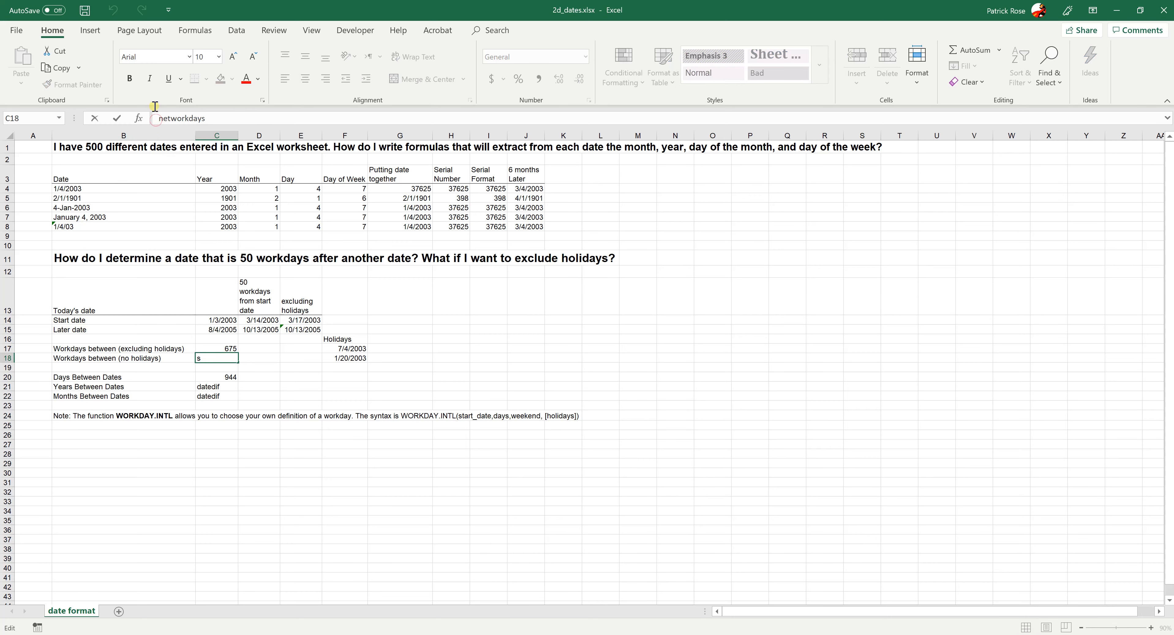
text(=)
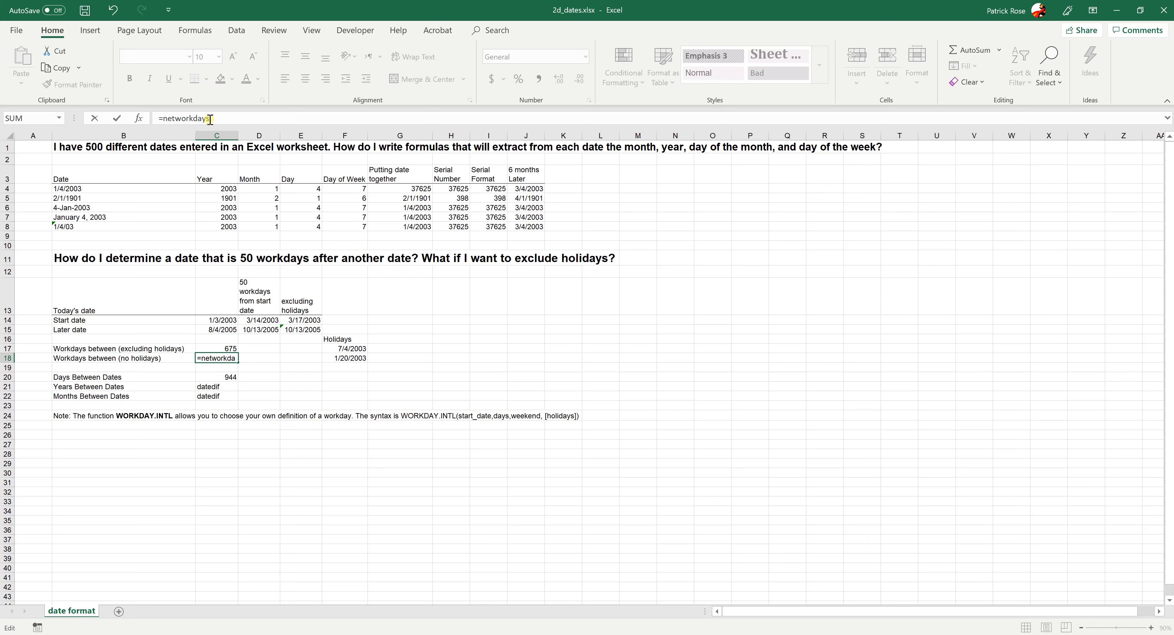
text(()
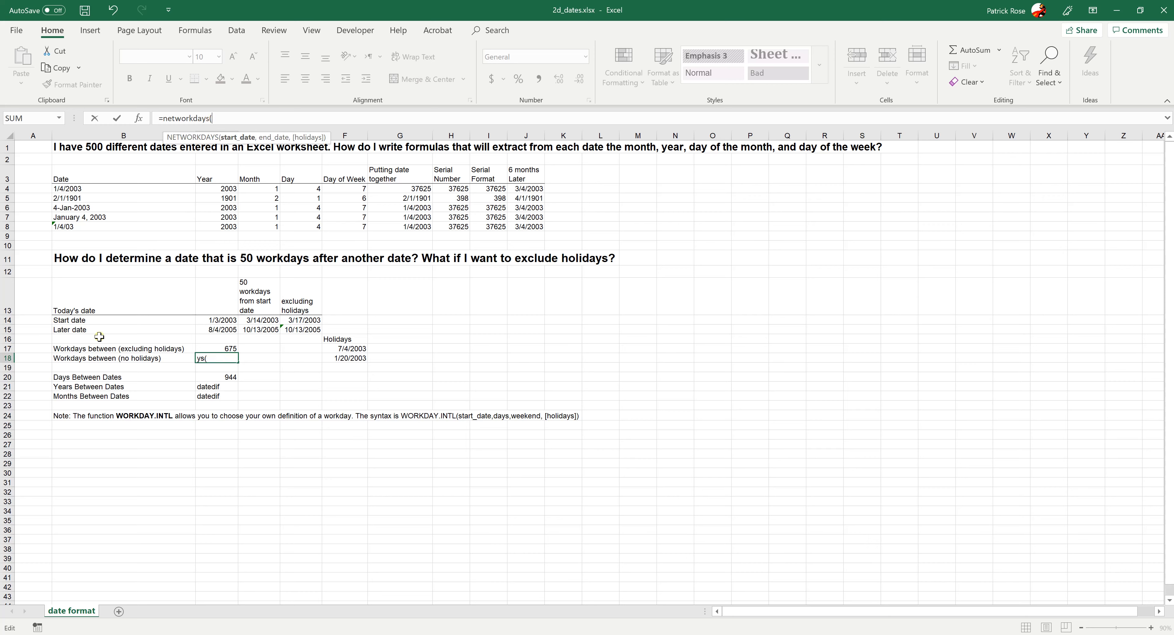
click(97, 320)
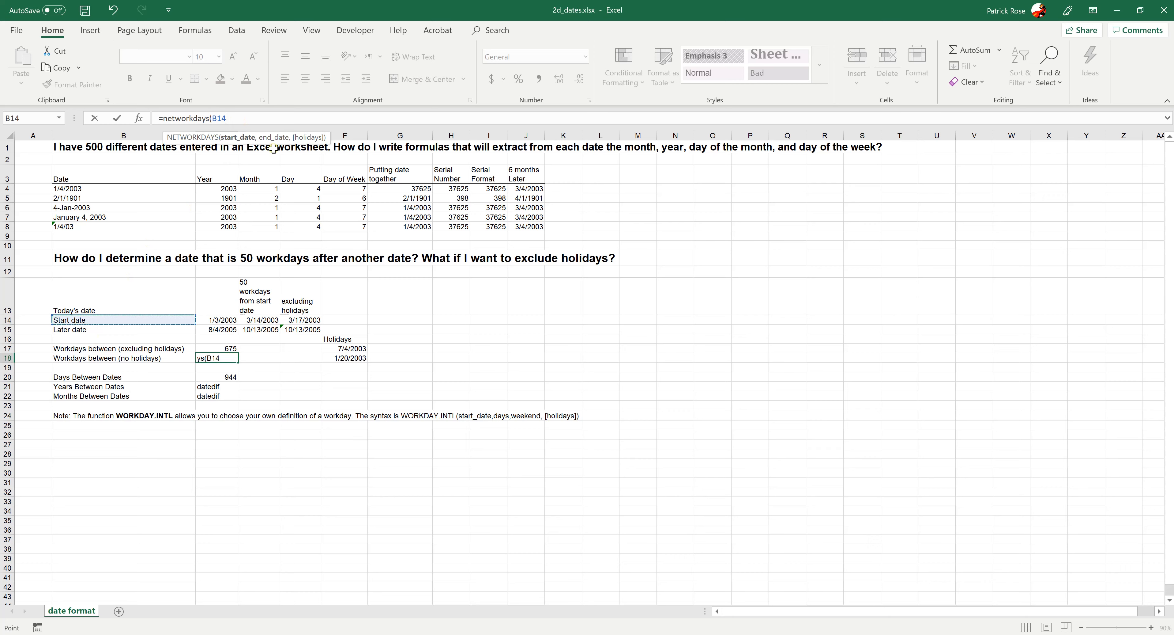
text(,)
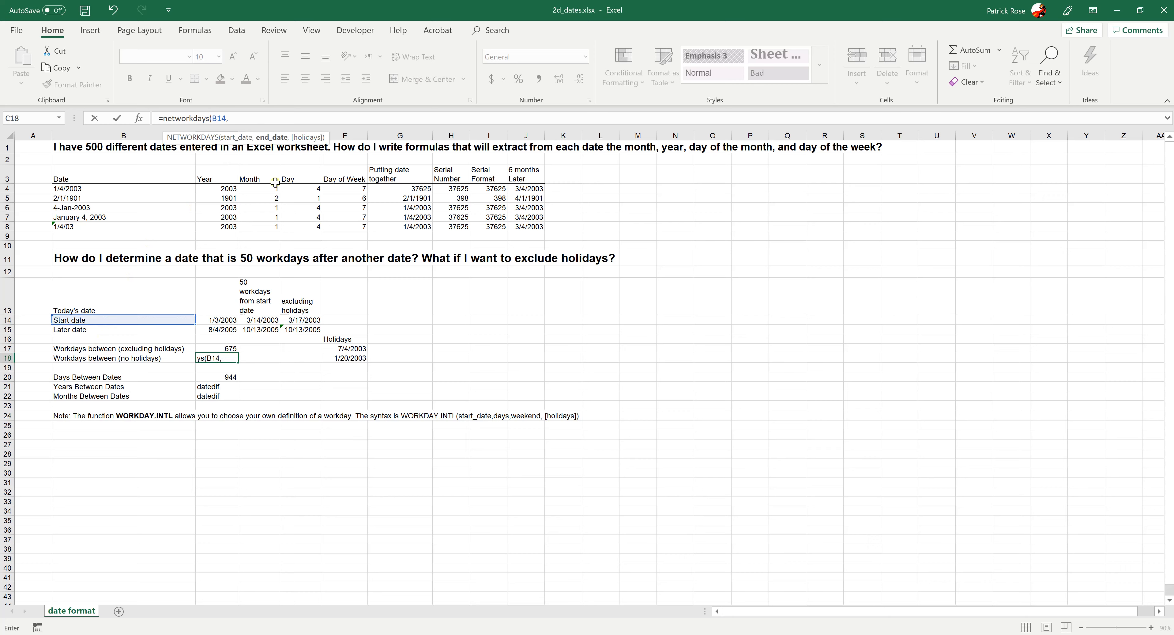
click(103, 329)
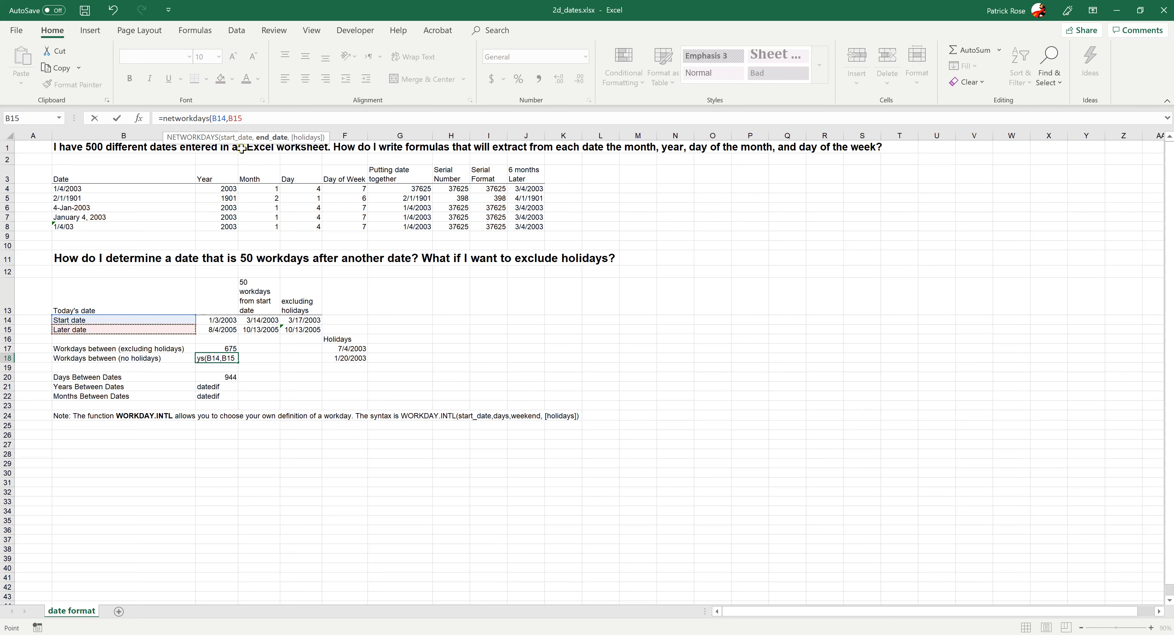
text())
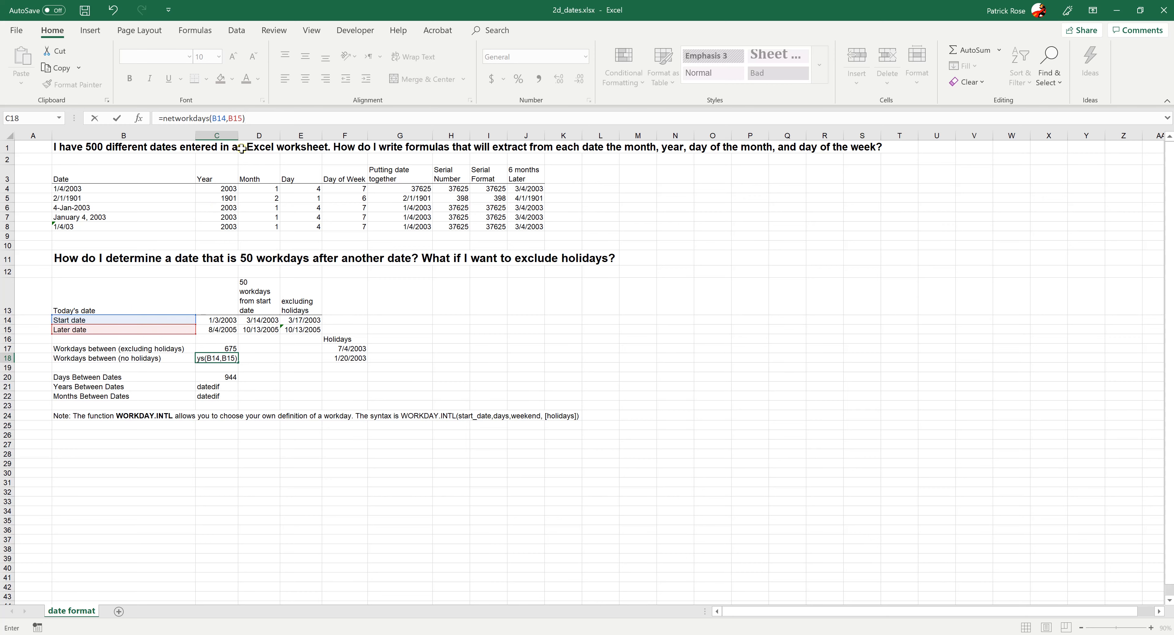
key(ctrl+Return)
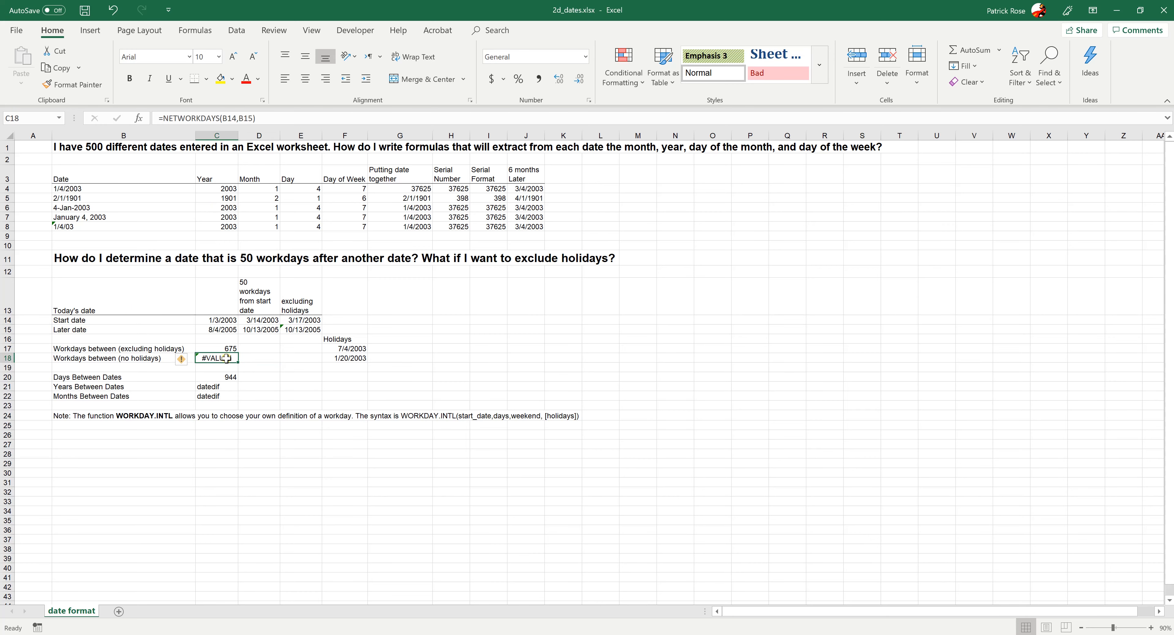
Replace the arguments of the formula in C18 with the start and later dates, giving =NETWORKDAYS(C14,C15)
click(254, 117)
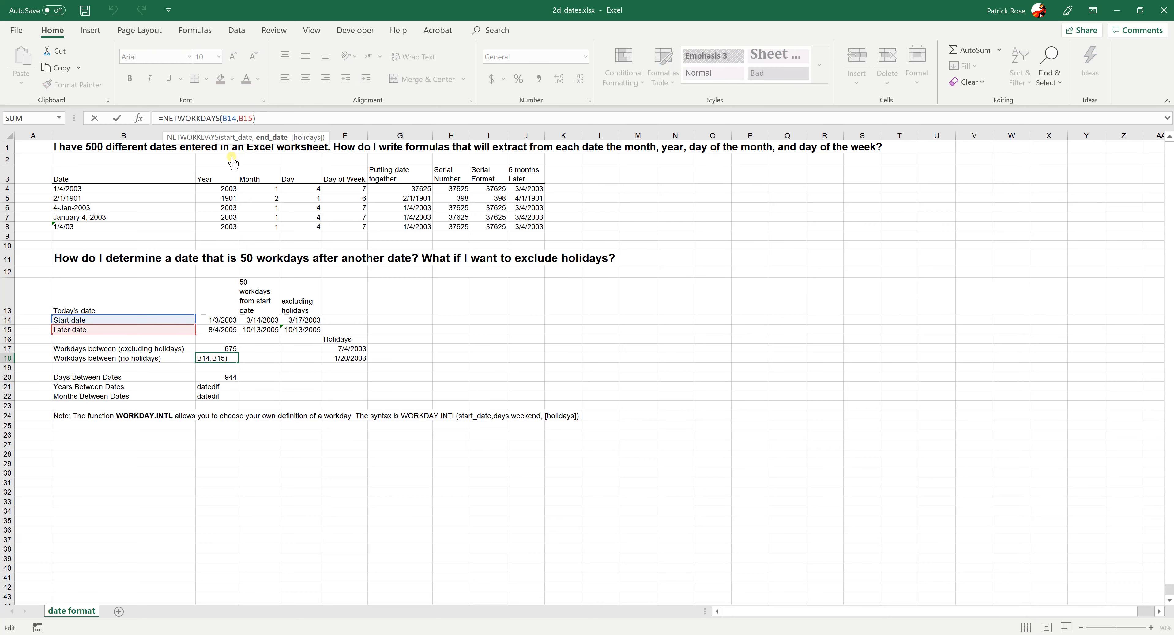
drag(253, 118, 223, 118)
click(220, 320)
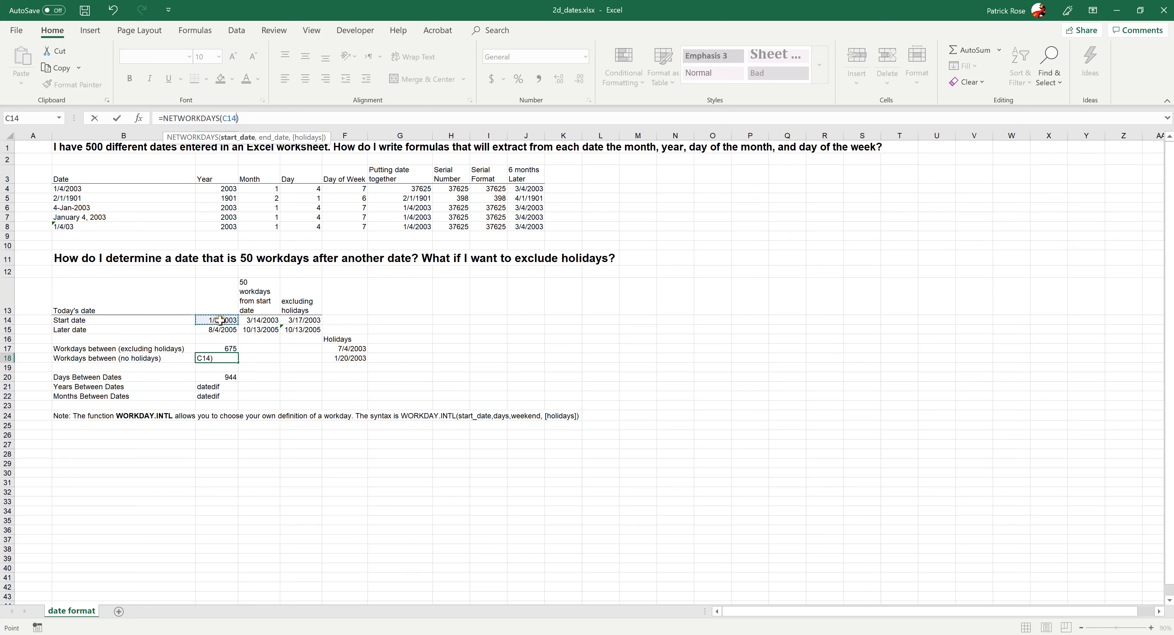
text(,)
click(206, 329)
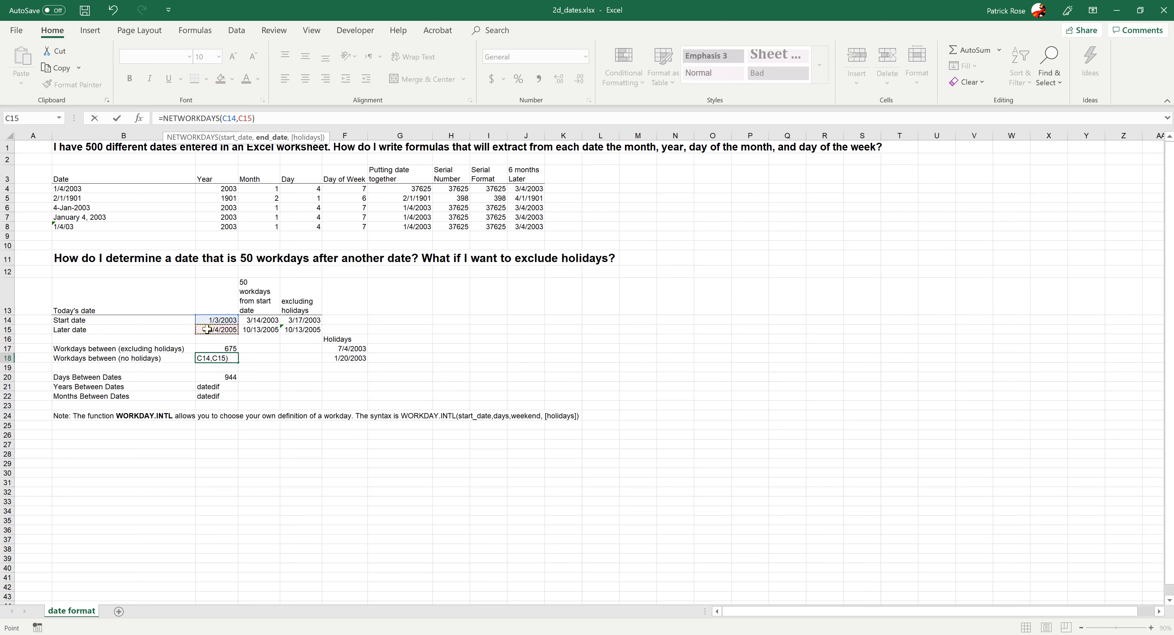
key(Return)
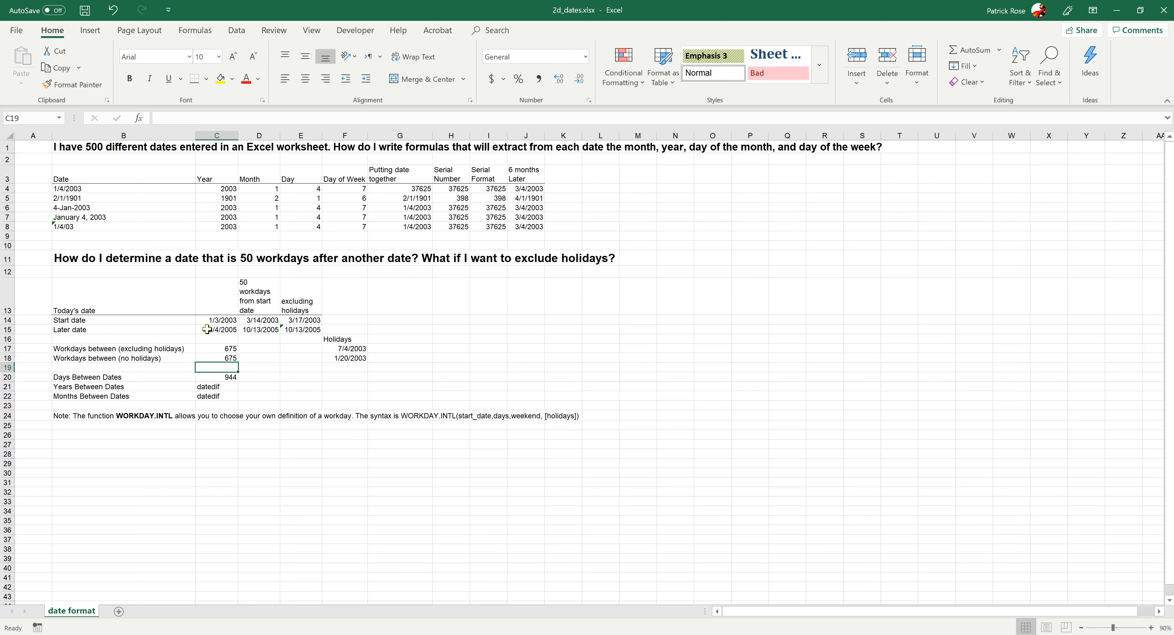